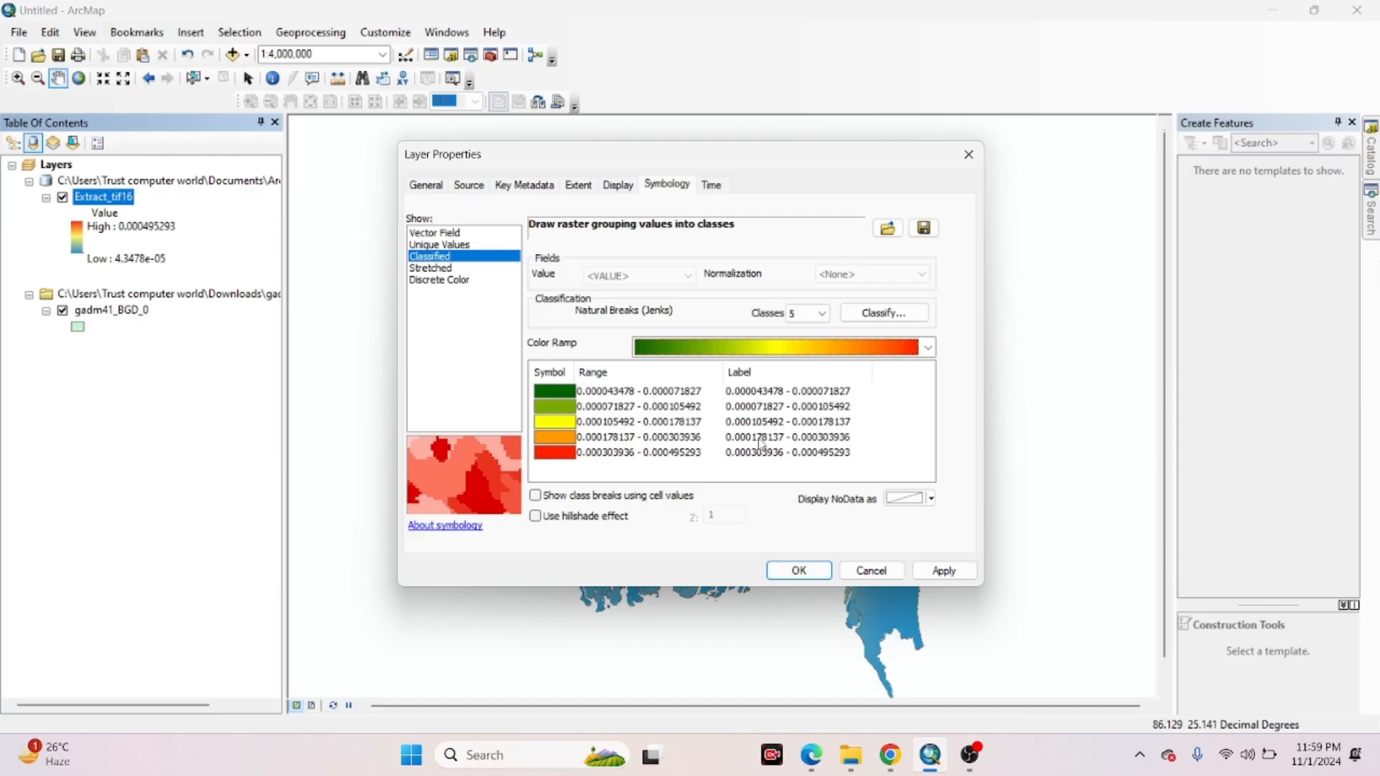
Label the two lowest value classes of the Extract_tif16 raster Very Low and Low
click(751, 392)
click(867, 390)
click(865, 383)
click(834, 389)
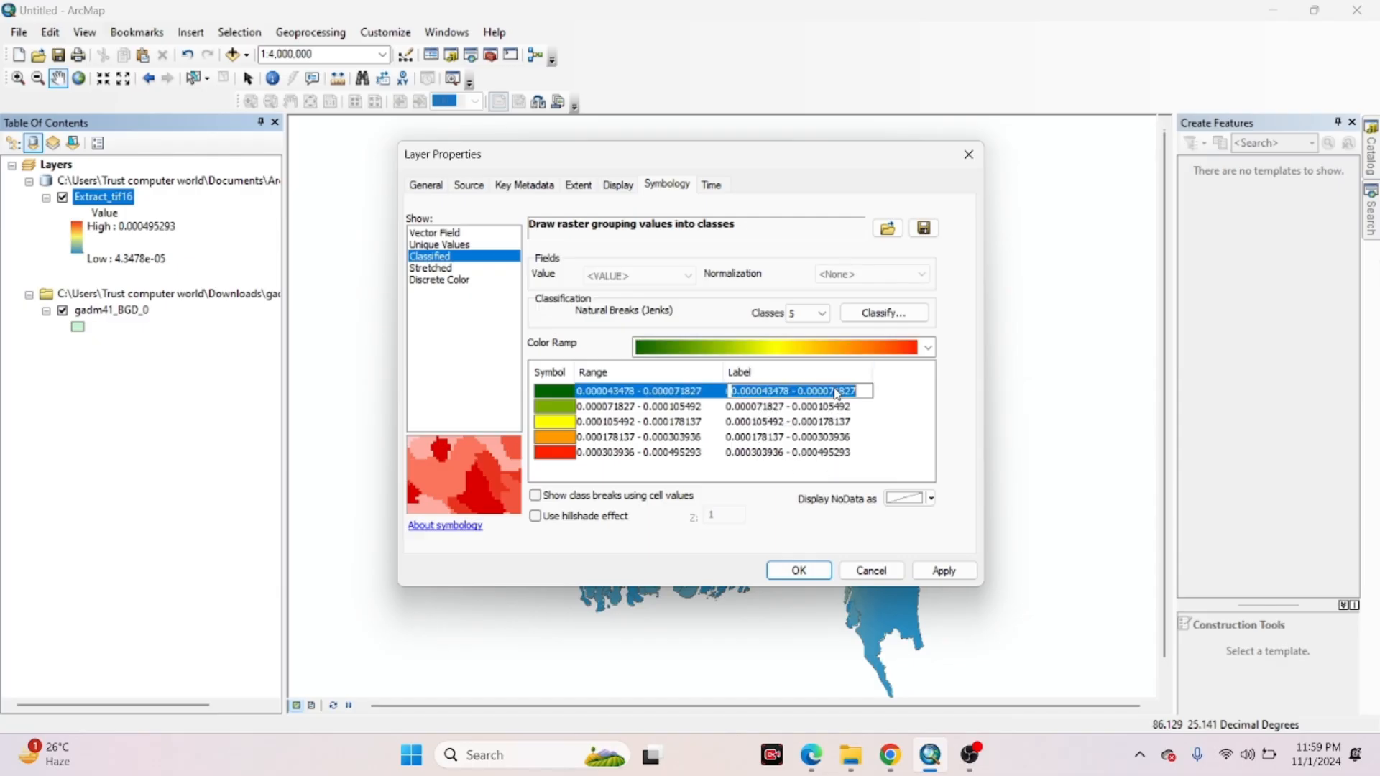
text(Very Low)
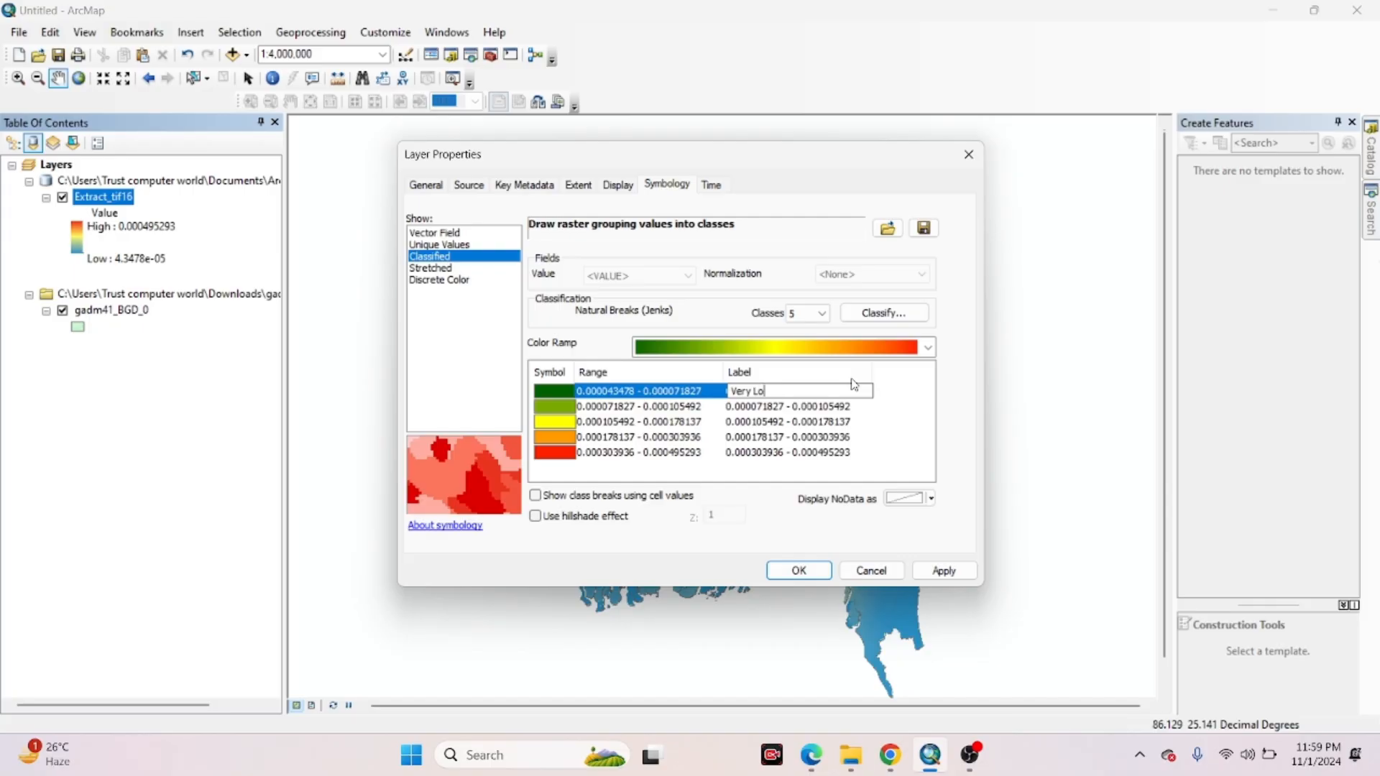
click(793, 406)
text(Low)
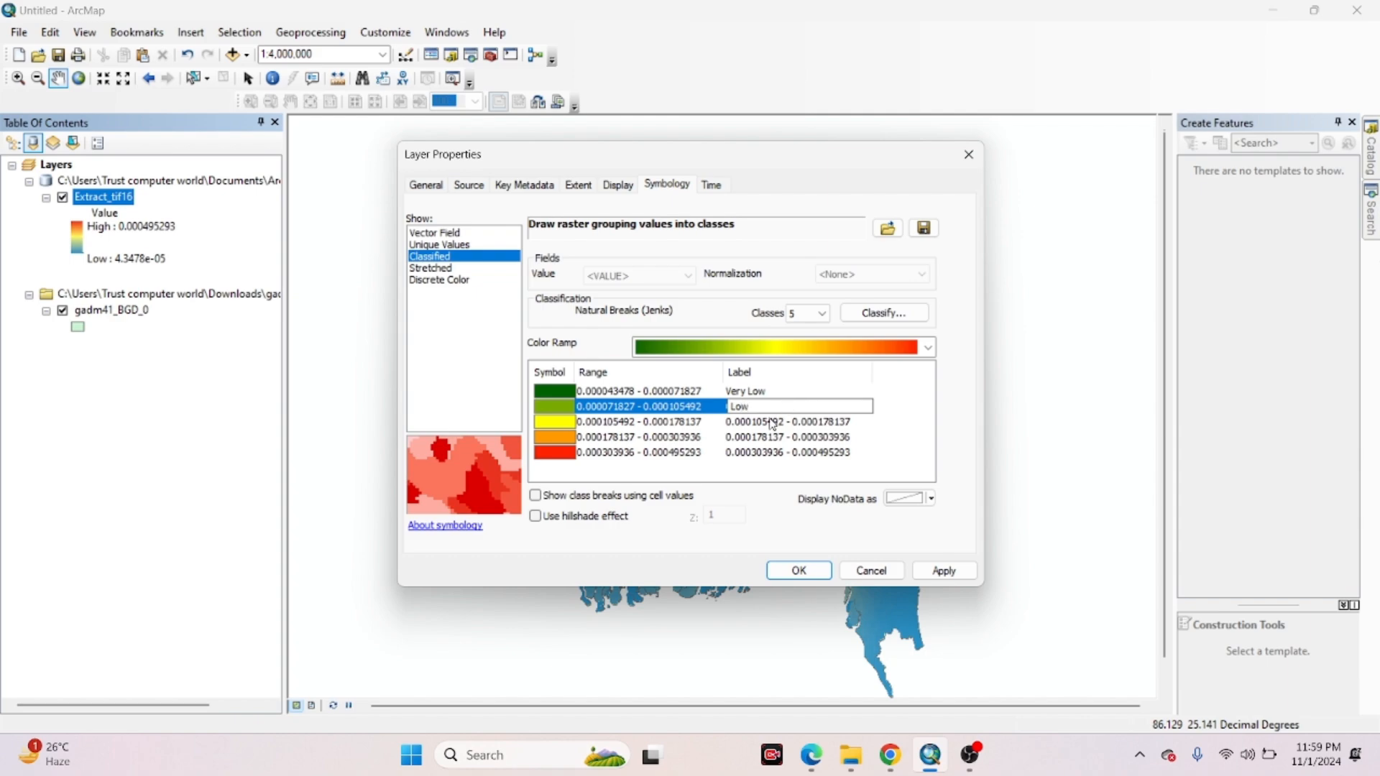
Label the third, fourth and fifth classes High, Moderate and Very High, and apply the classified symbology to the raster
click(772, 423)
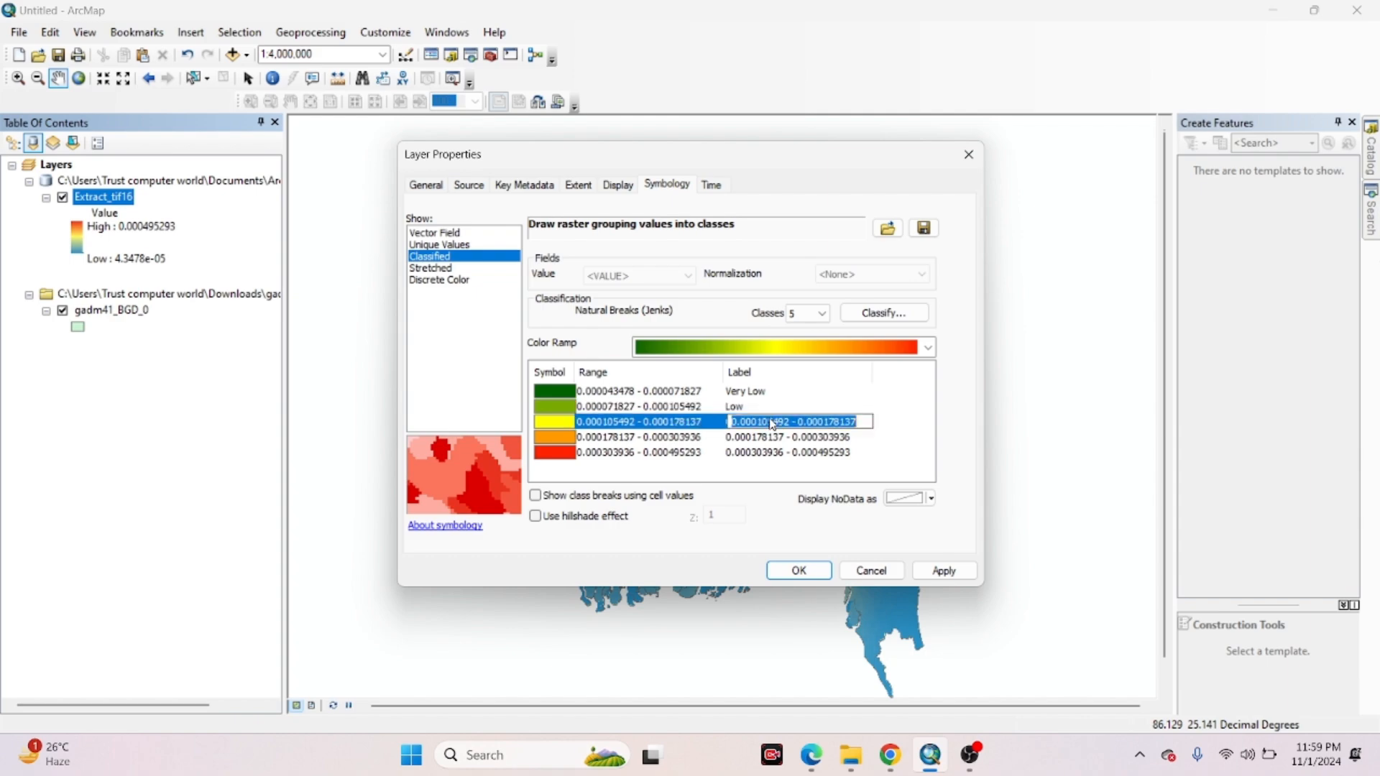
text(High)
click(745, 444)
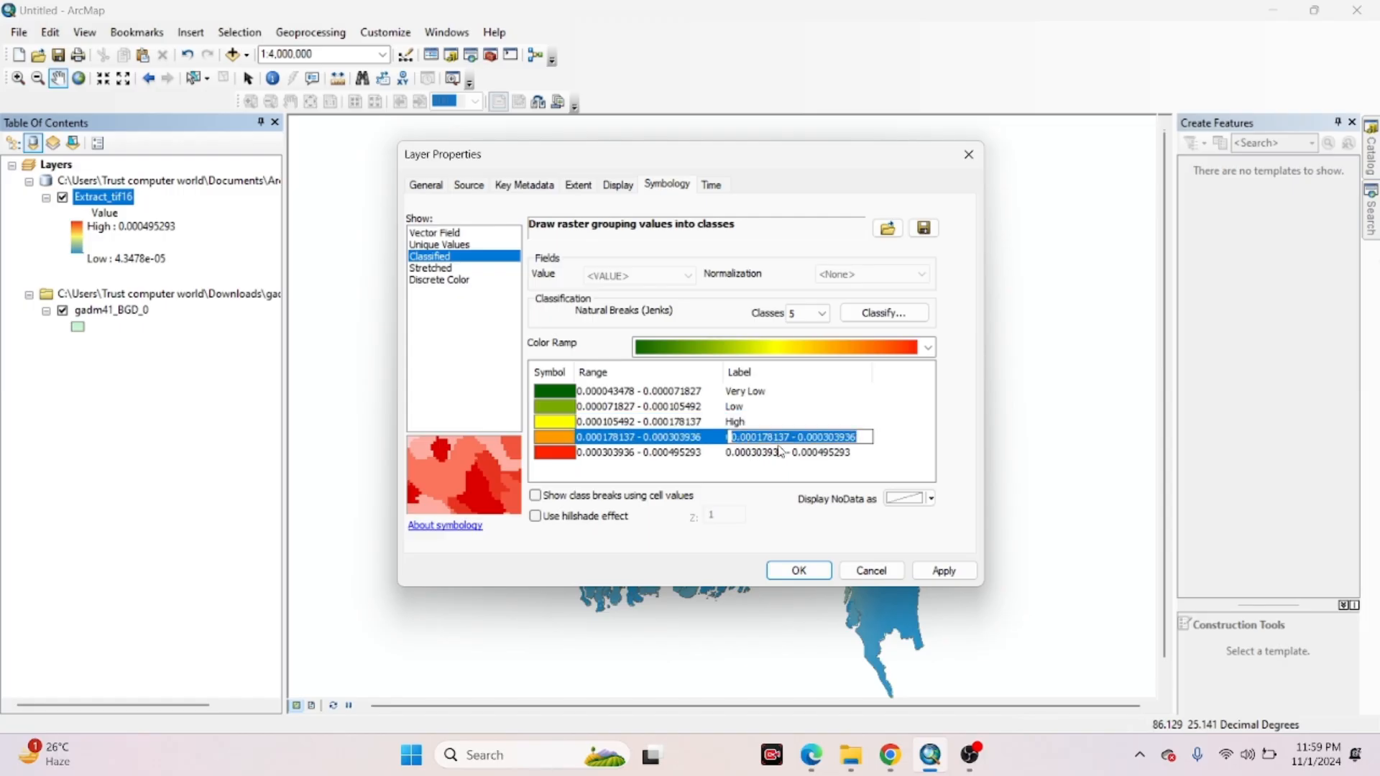
text(Modera)
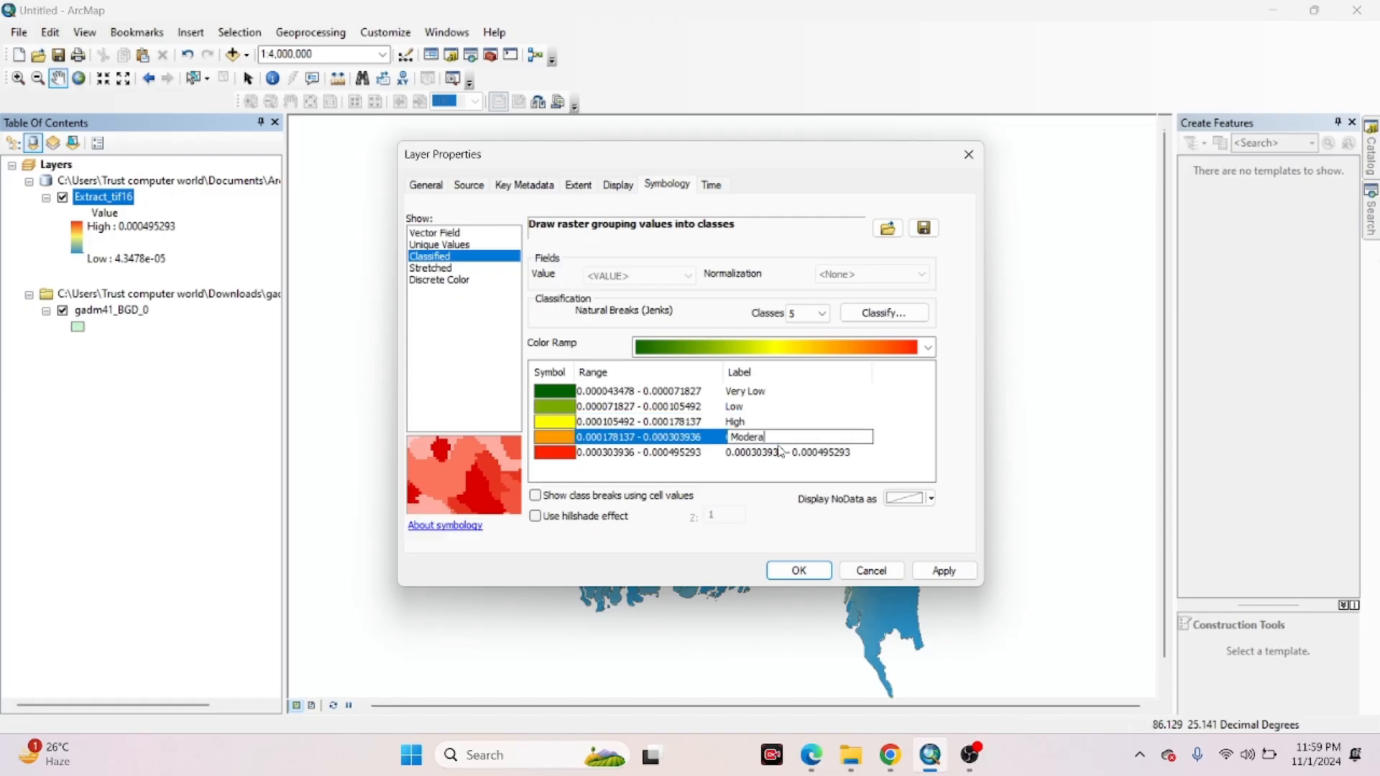
text(te)
click(780, 451)
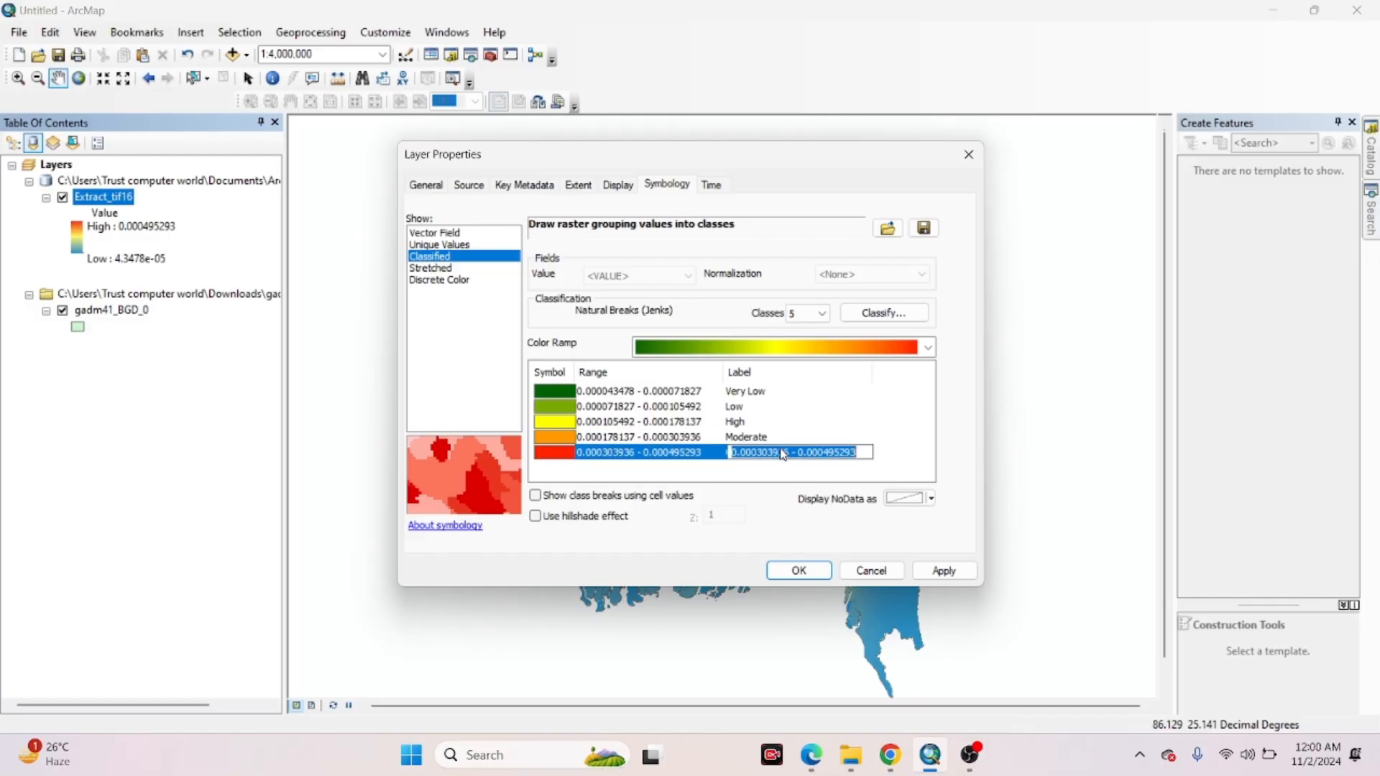
text(Very High)
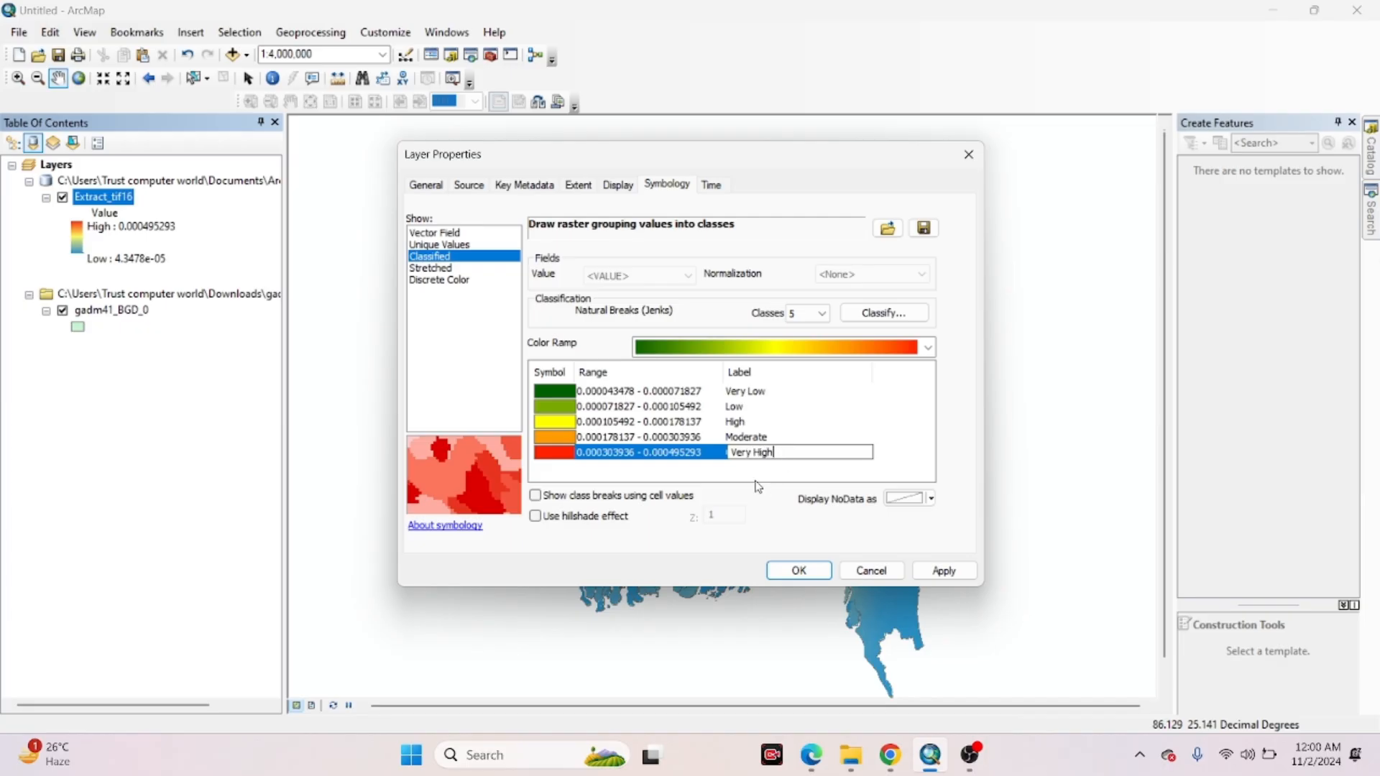
key(Return)
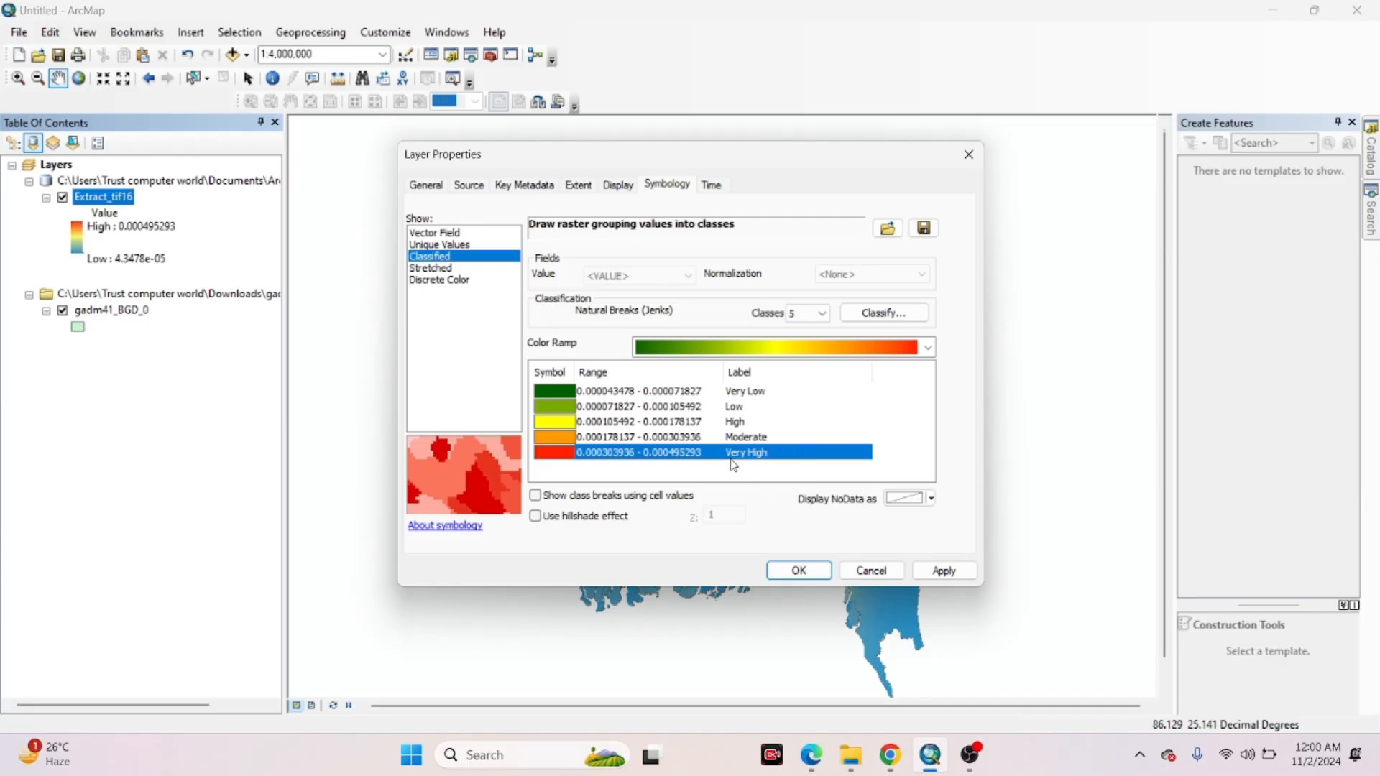
click(944, 570)
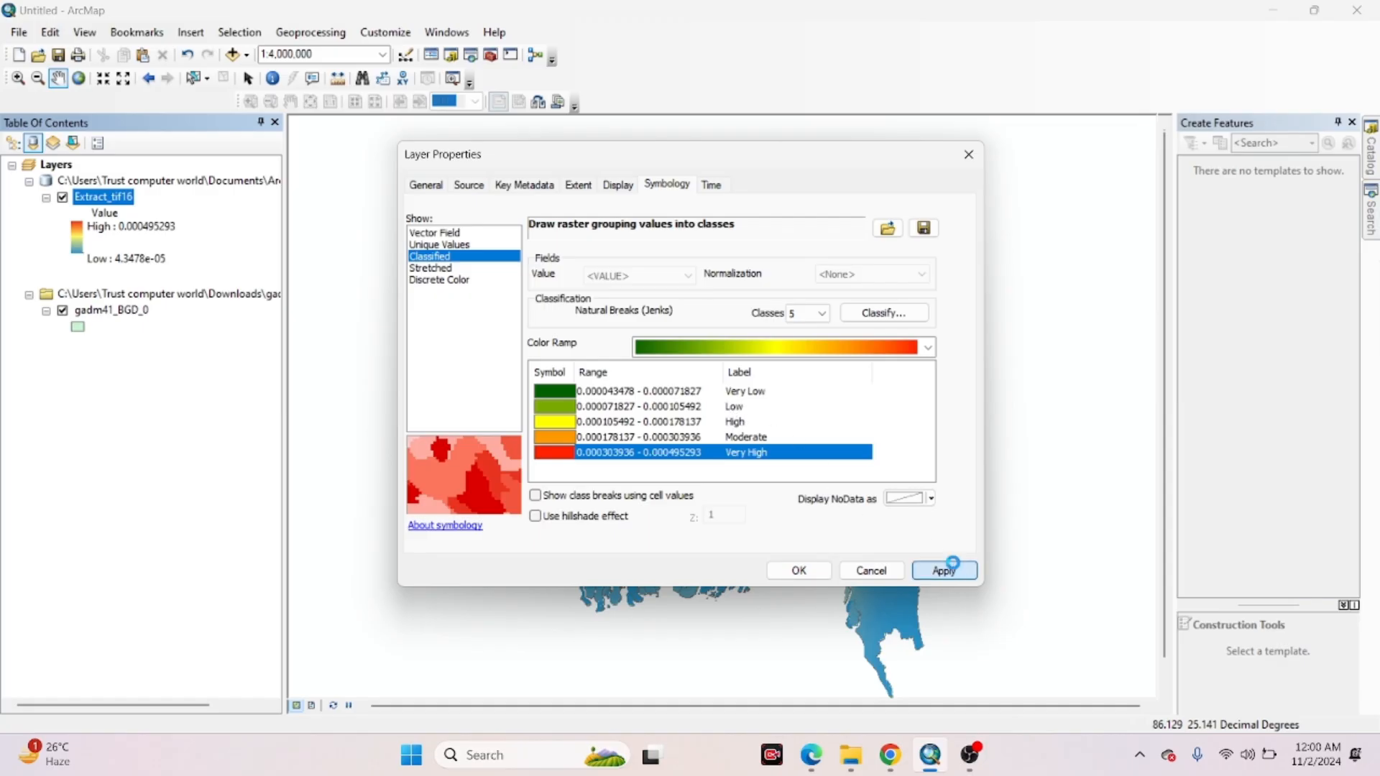
click(798, 570)
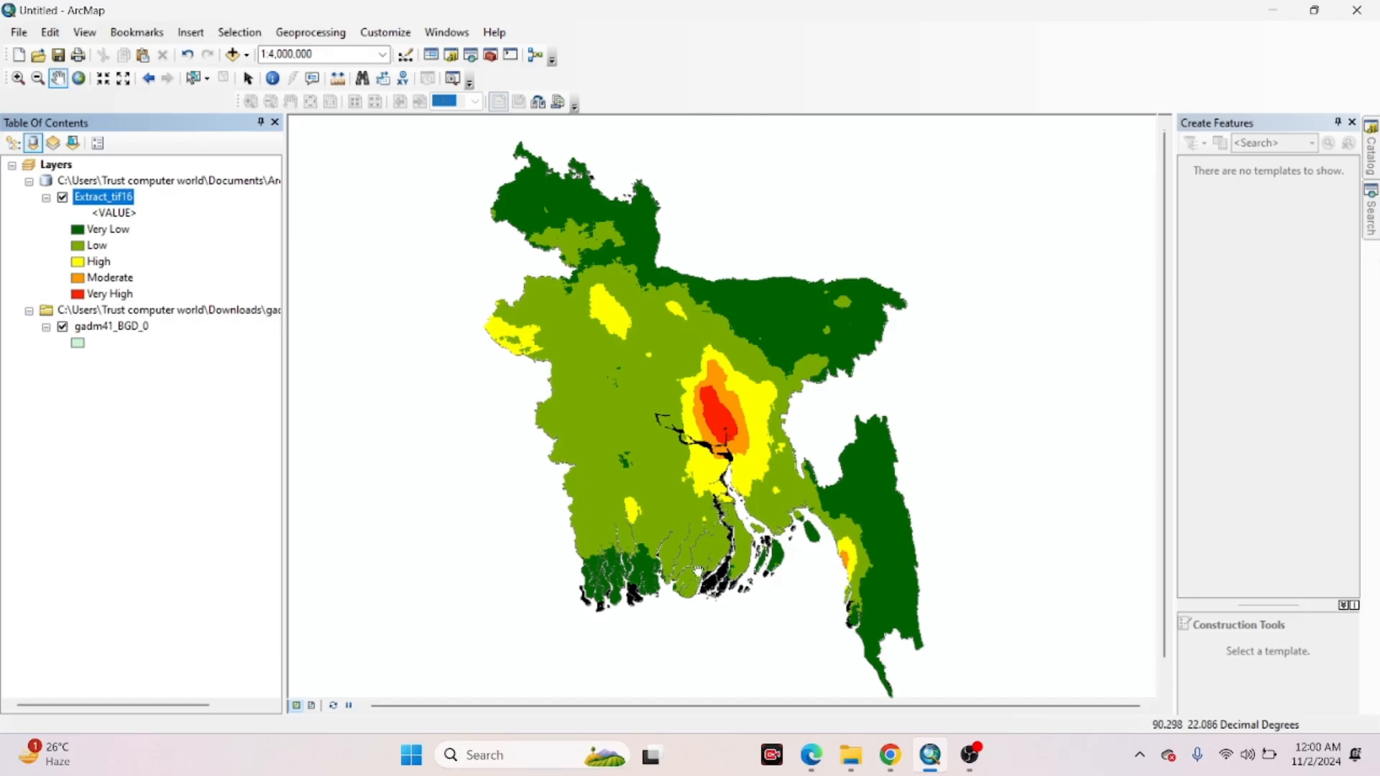
Hide the gadm41_BGD_0 boundary layer on the map
scroll(699, 571, up, 2)
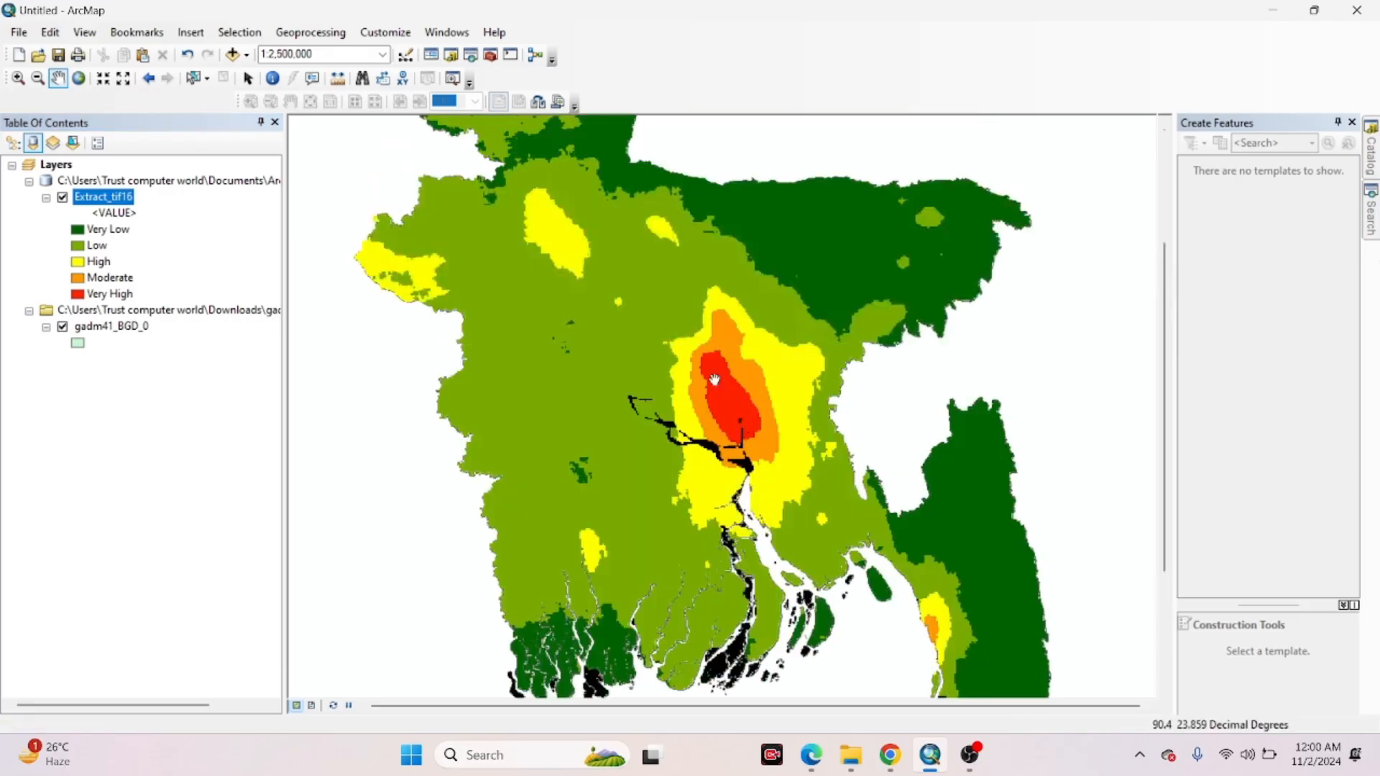
click(63, 326)
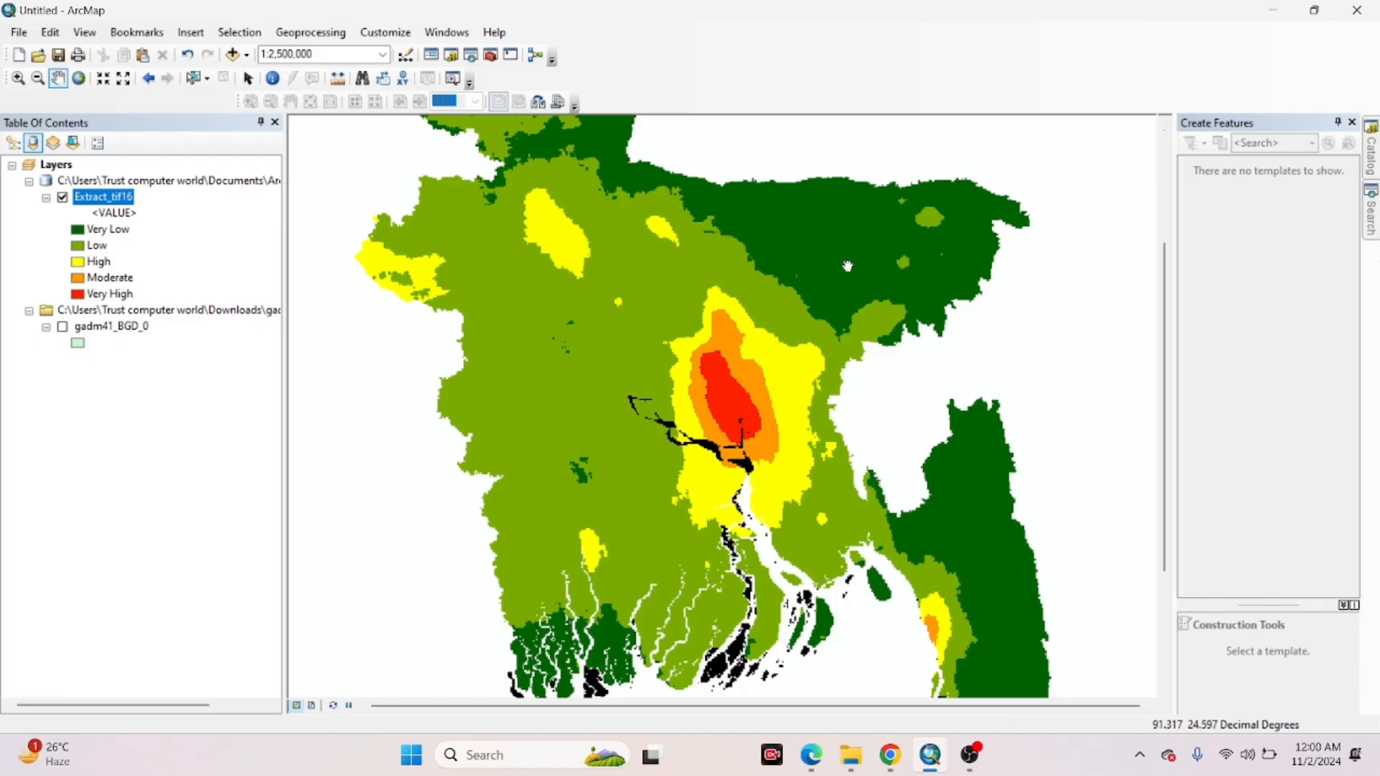
Examine the distribution of the classified raster zones across the northern, central and southern parts of the country
drag(945, 339, 938, 272)
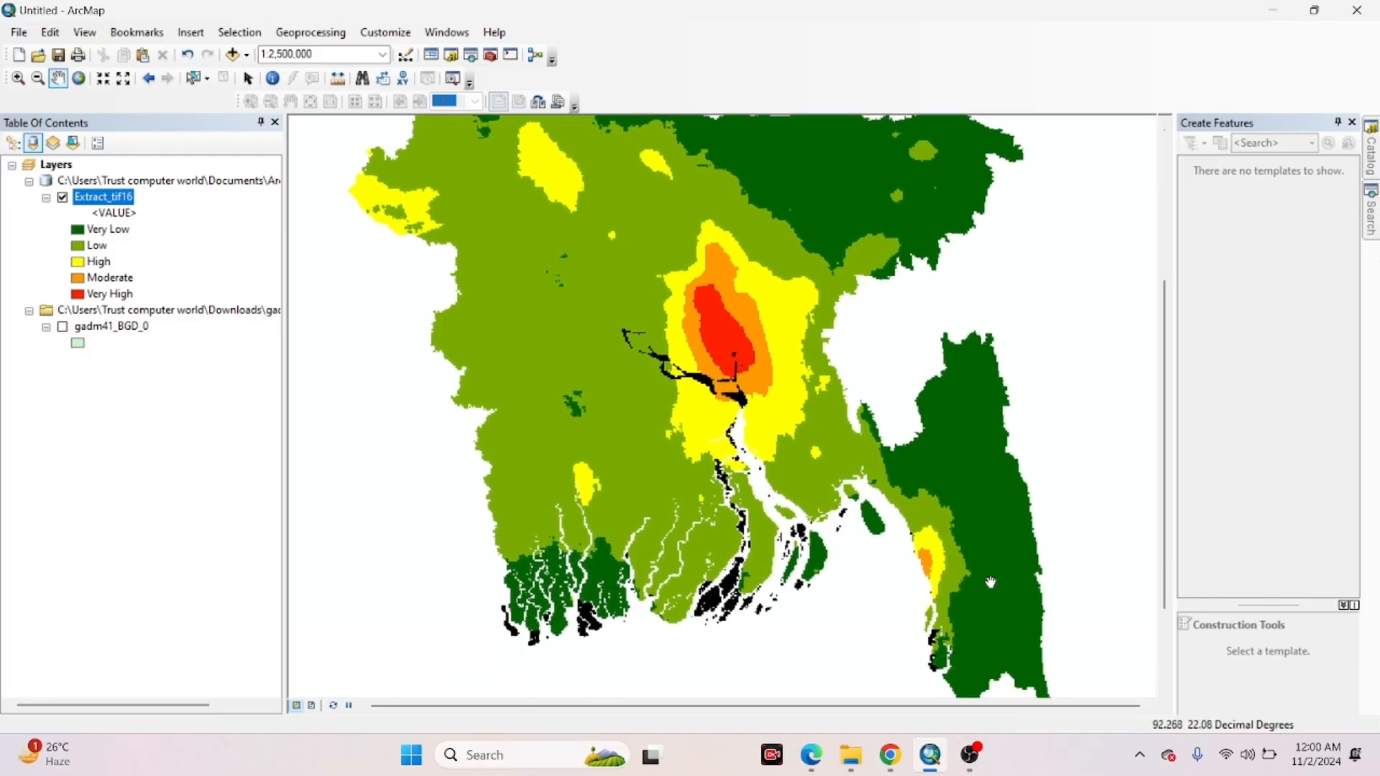
drag(797, 227, 803, 342)
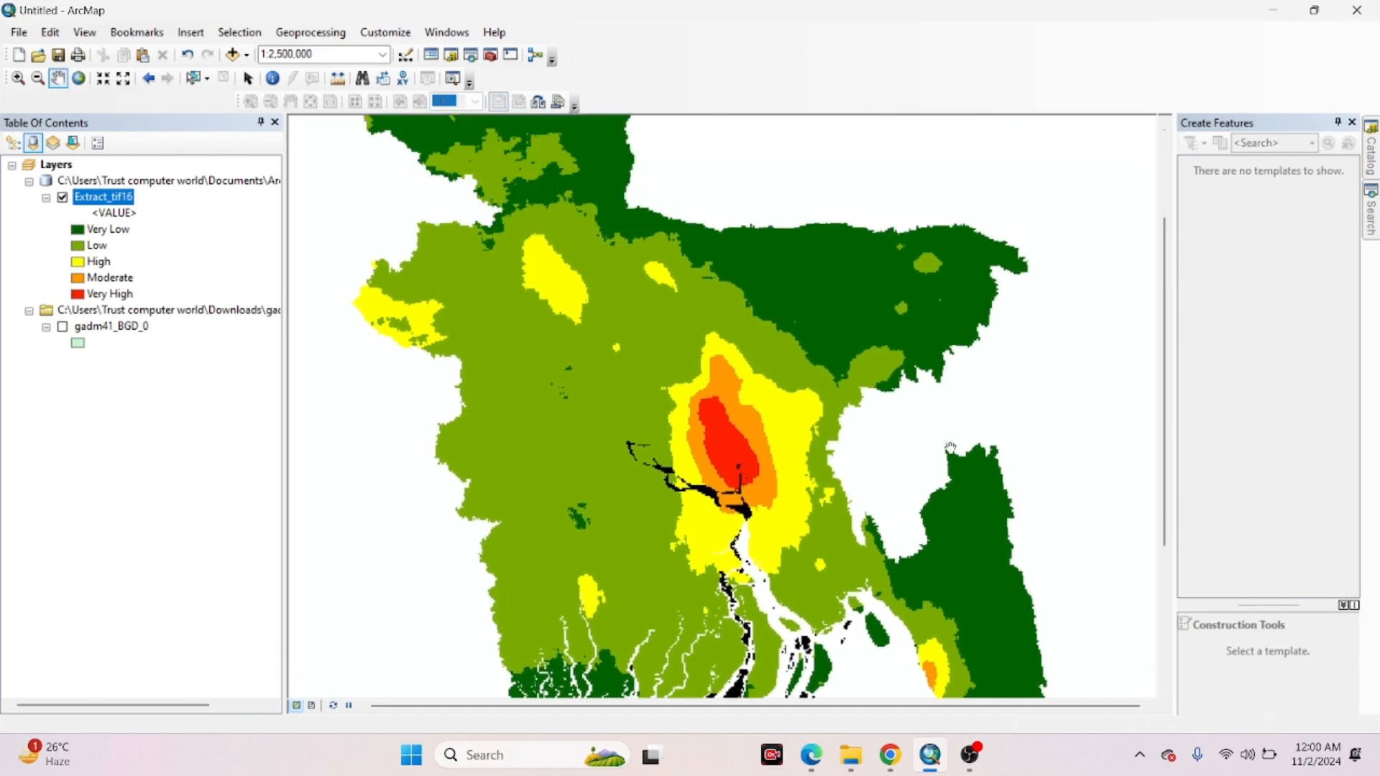
drag(806, 265, 868, 395)
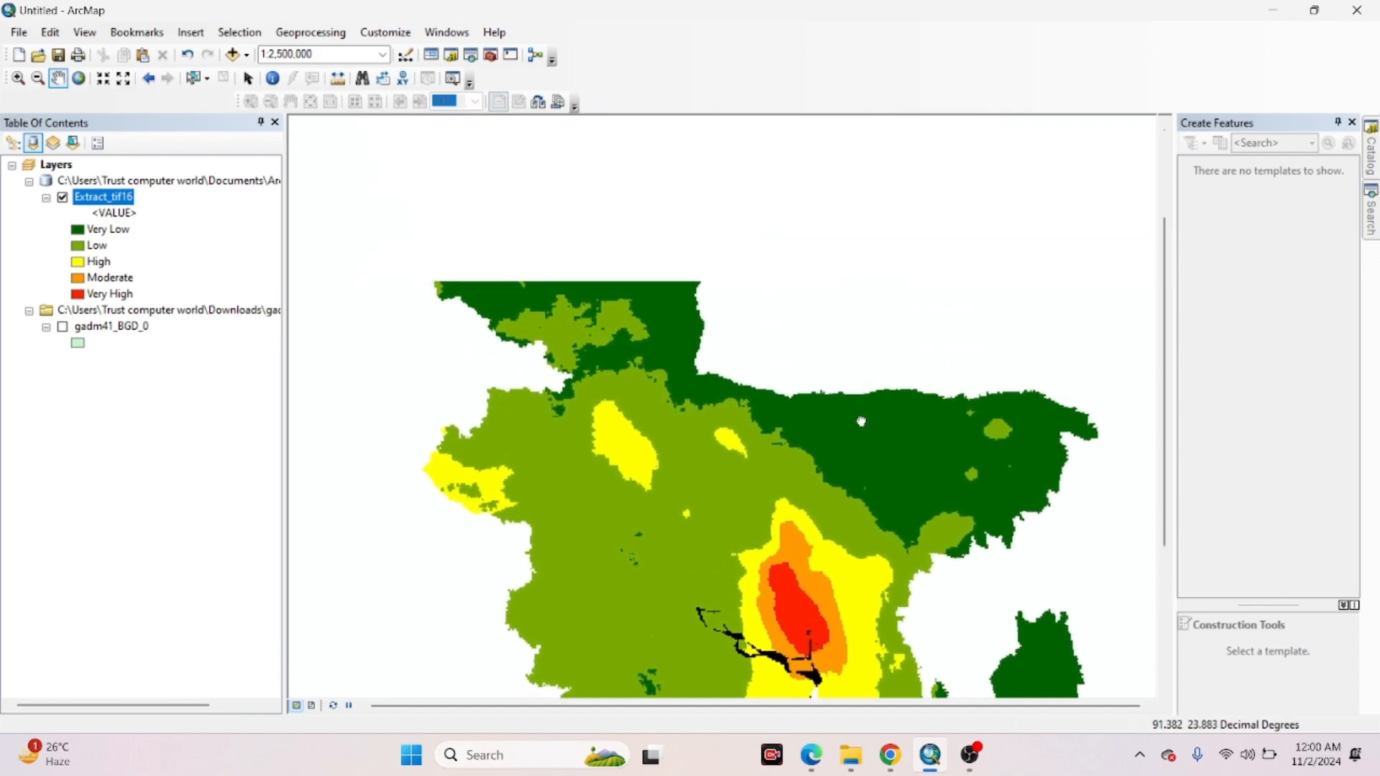
drag(758, 448, 740, 405)
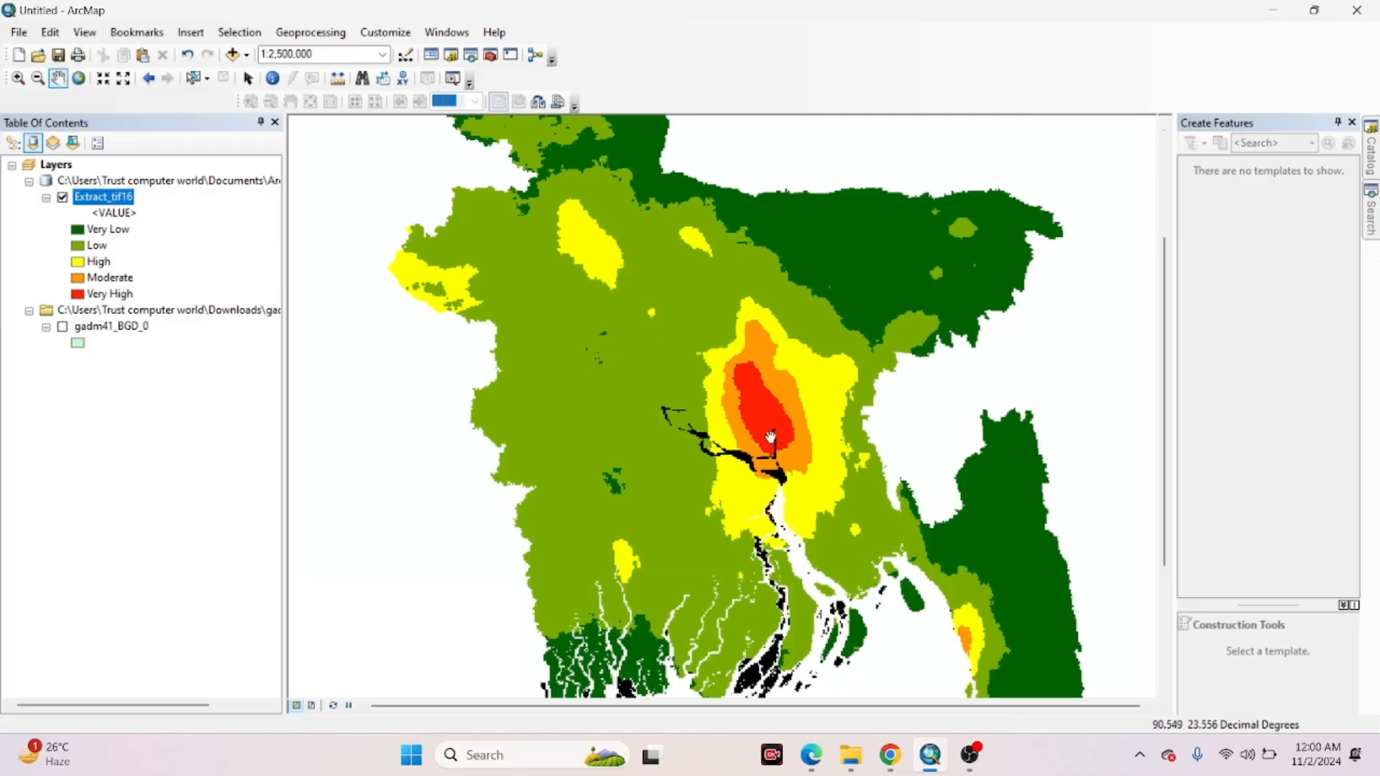
scroll(770, 431, up, 1)
scroll(770, 437, down, 1)
scroll(770, 436, down, 1)
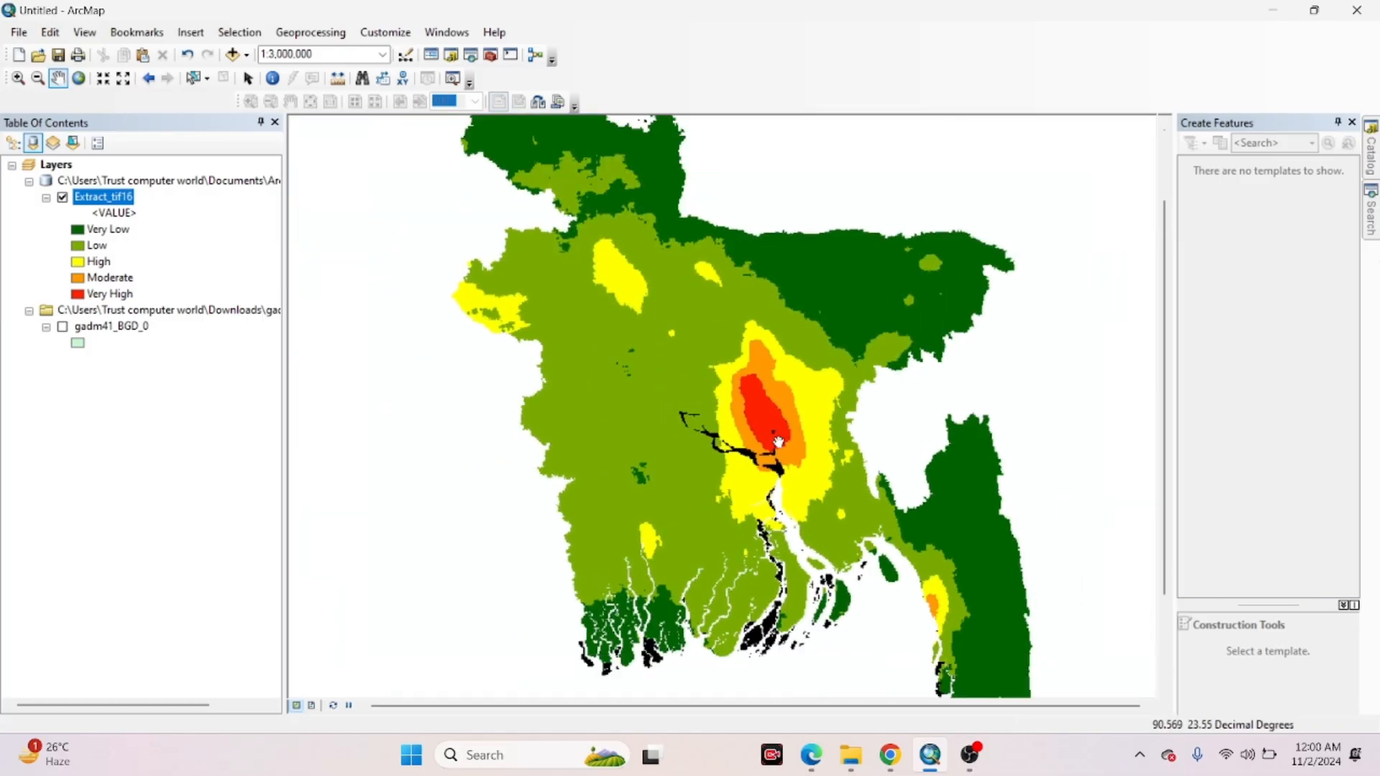
drag(631, 516, 563, 529)
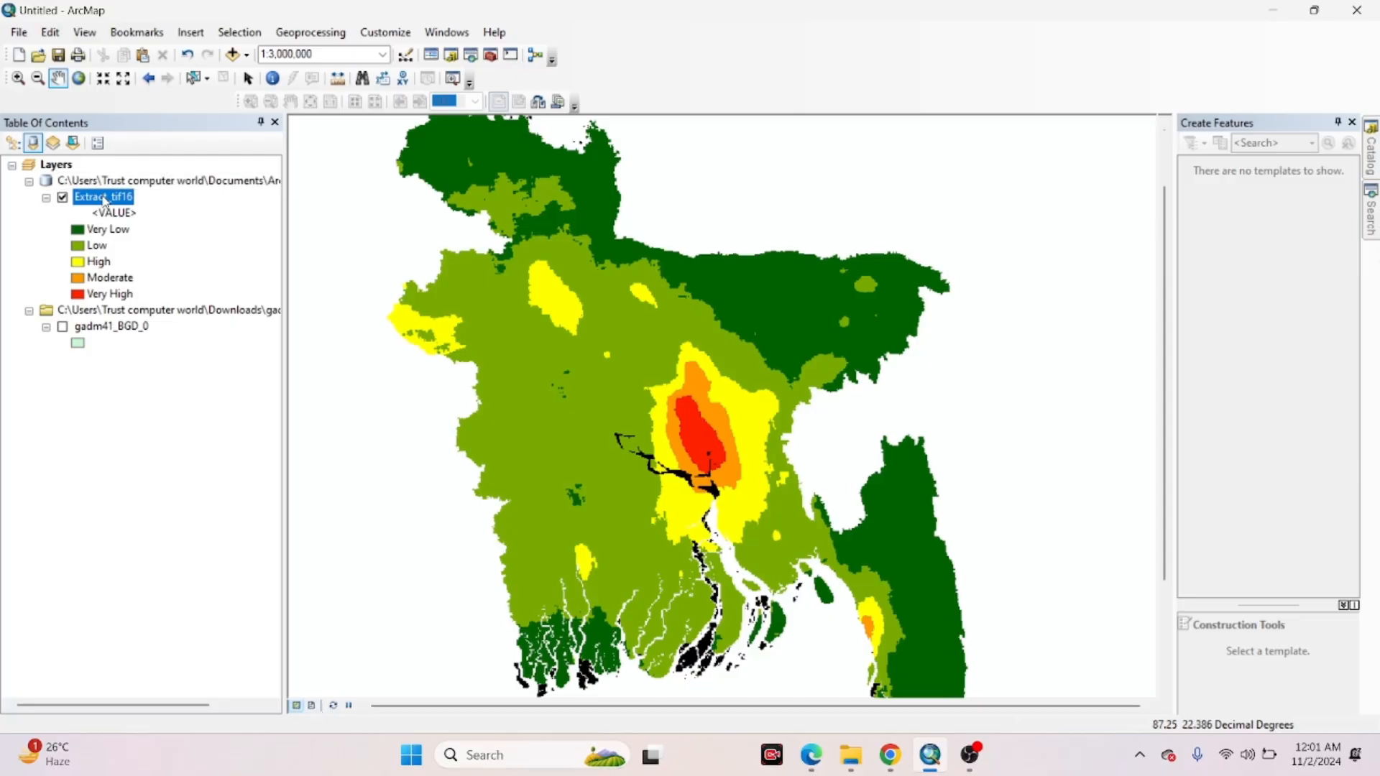
In the Extract_tif16 layer's symbology, recolour the Very Low class dark blue and the Low class dark green
right_click(104, 200)
click(146, 455)
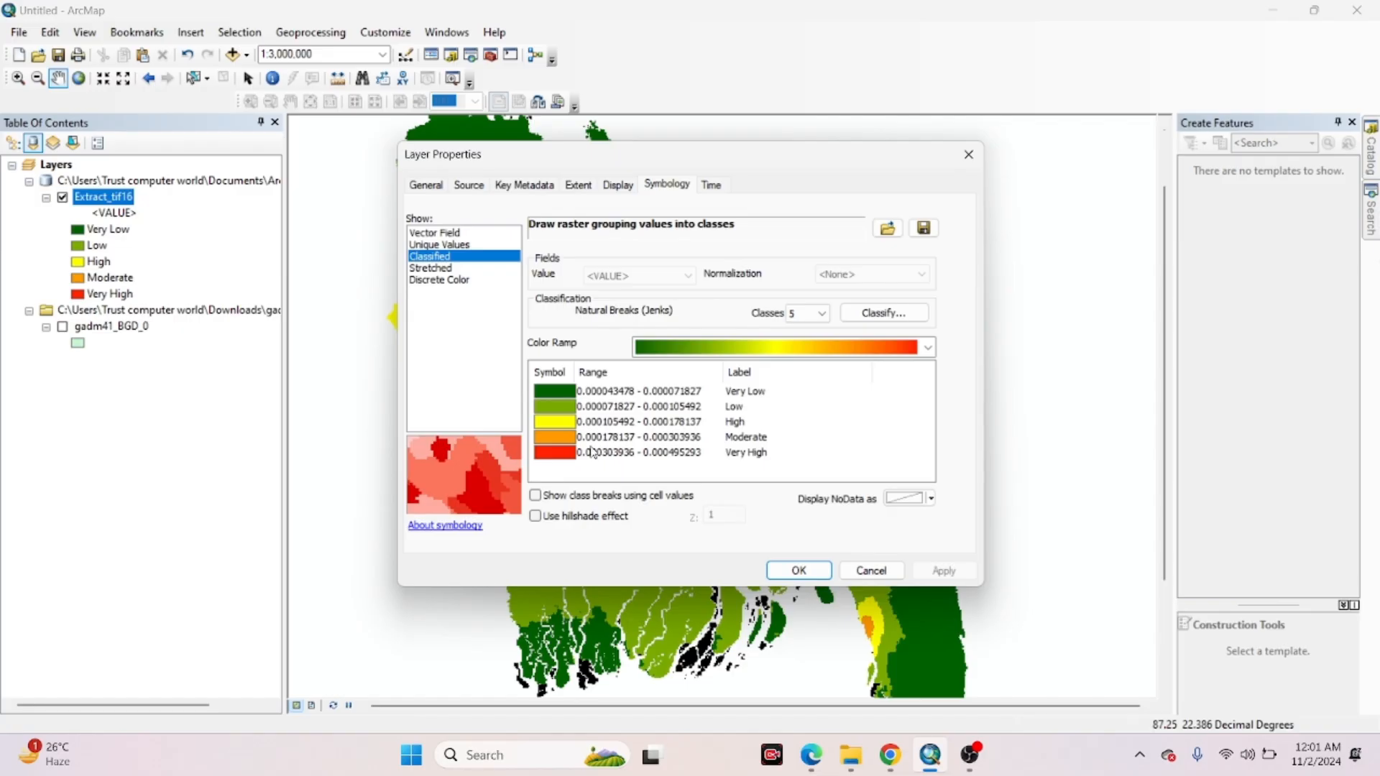
click(560, 394)
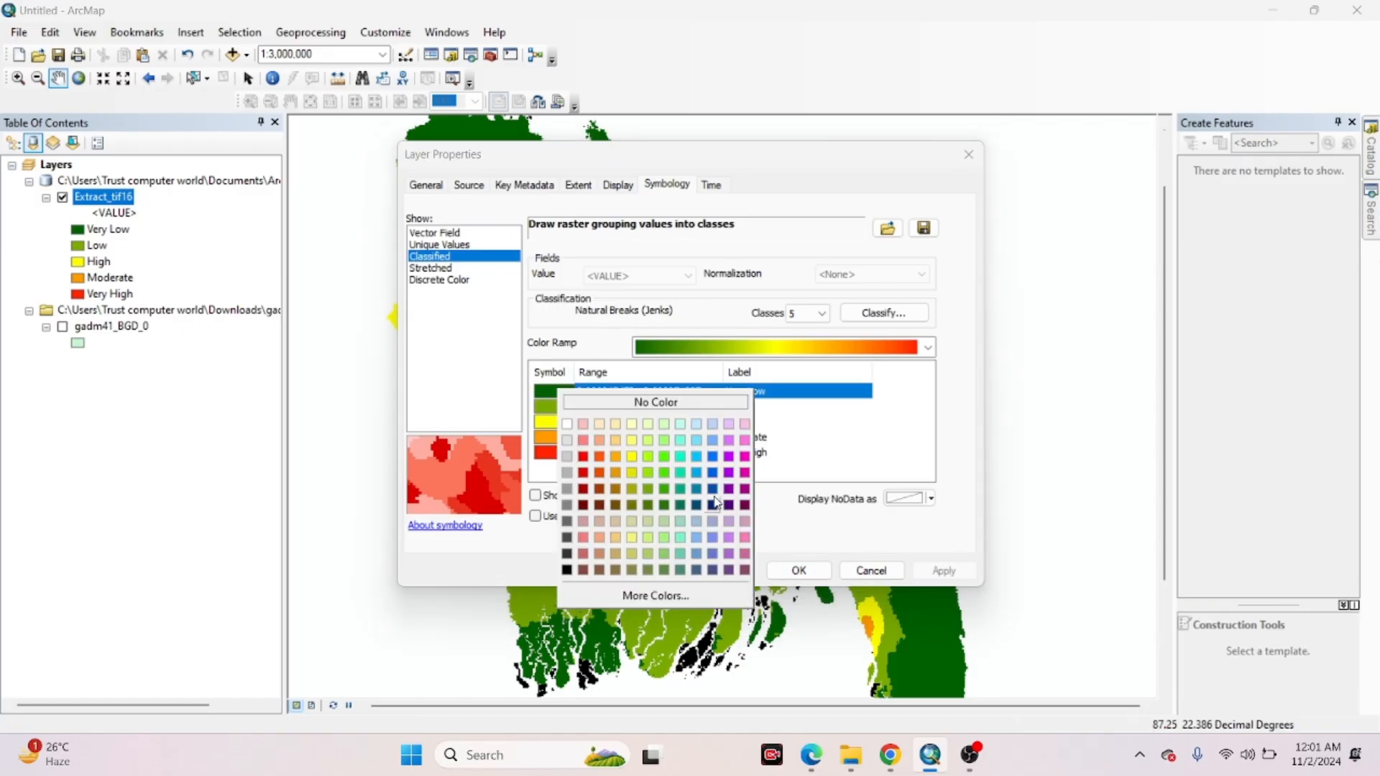
click(709, 507)
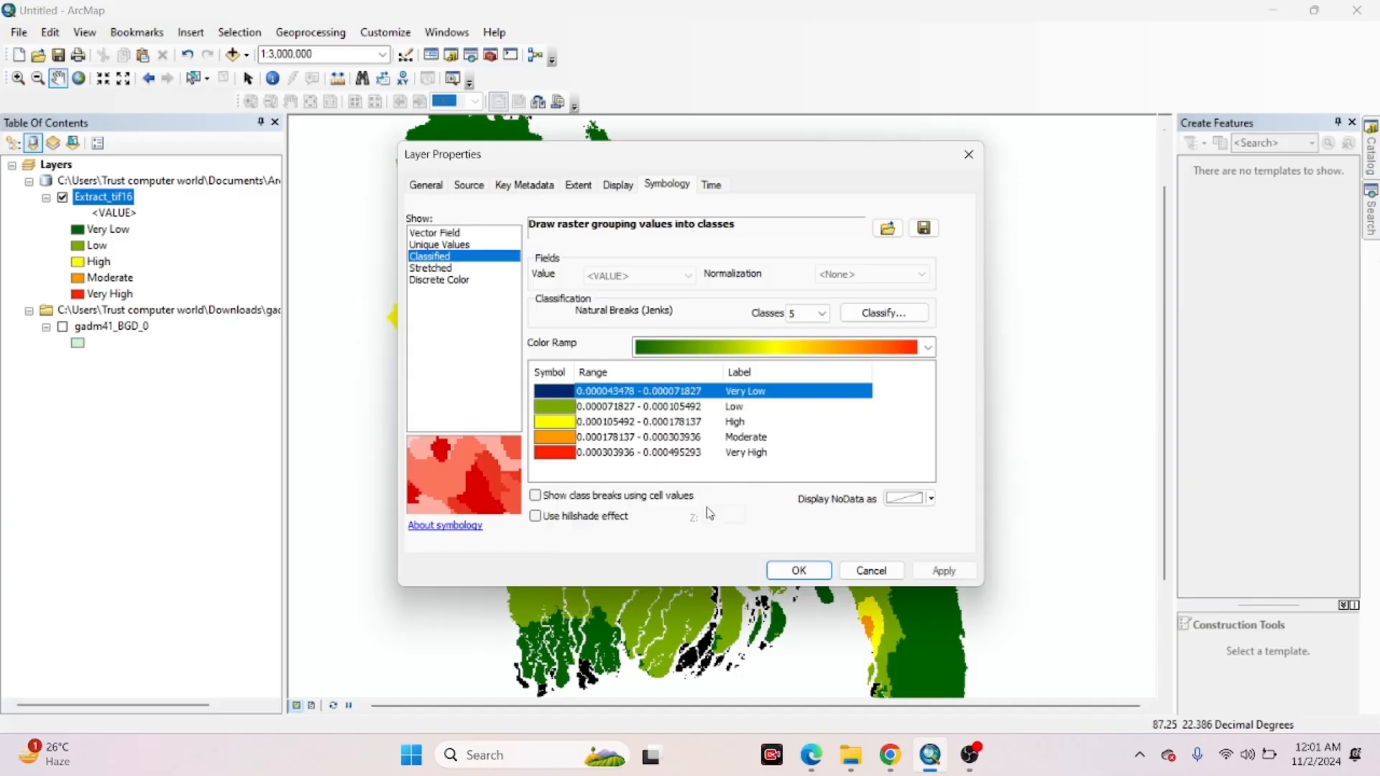
click(562, 409)
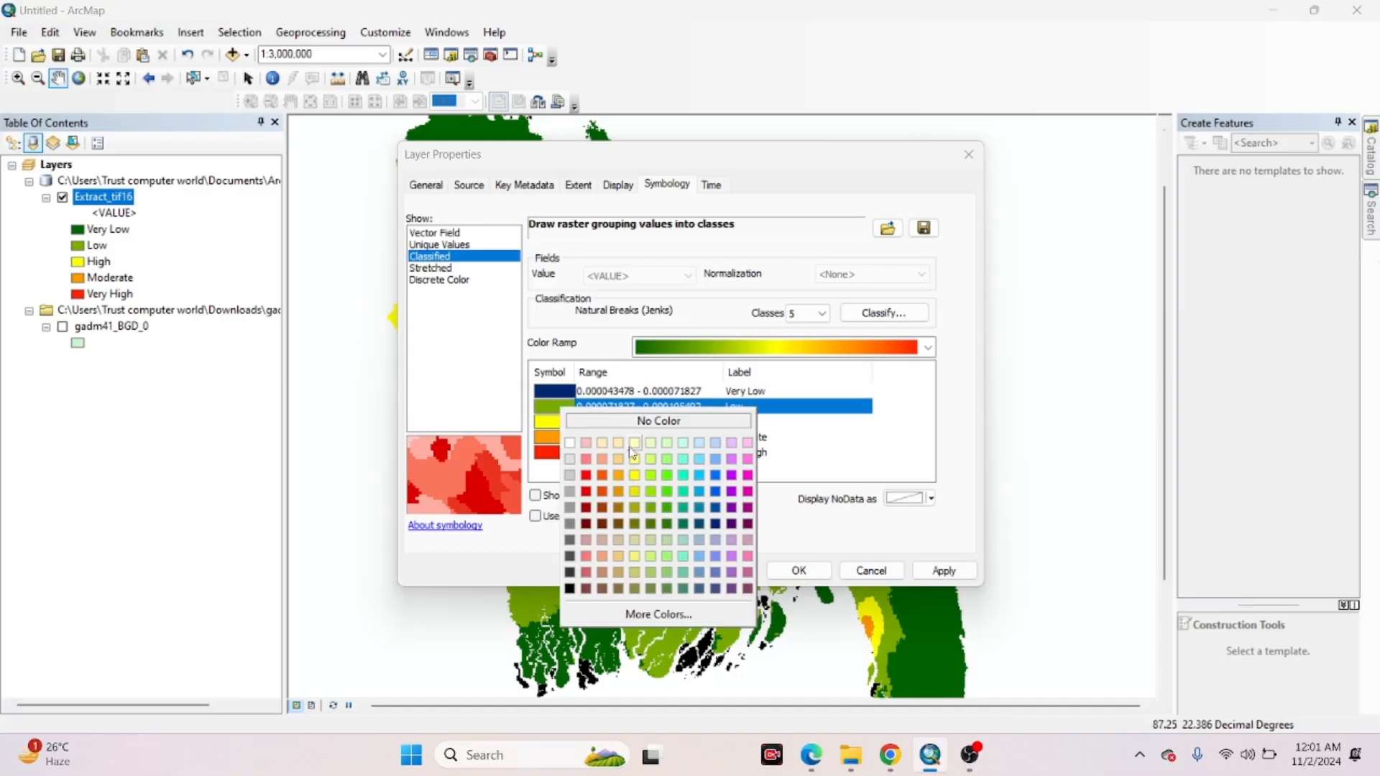
click(671, 524)
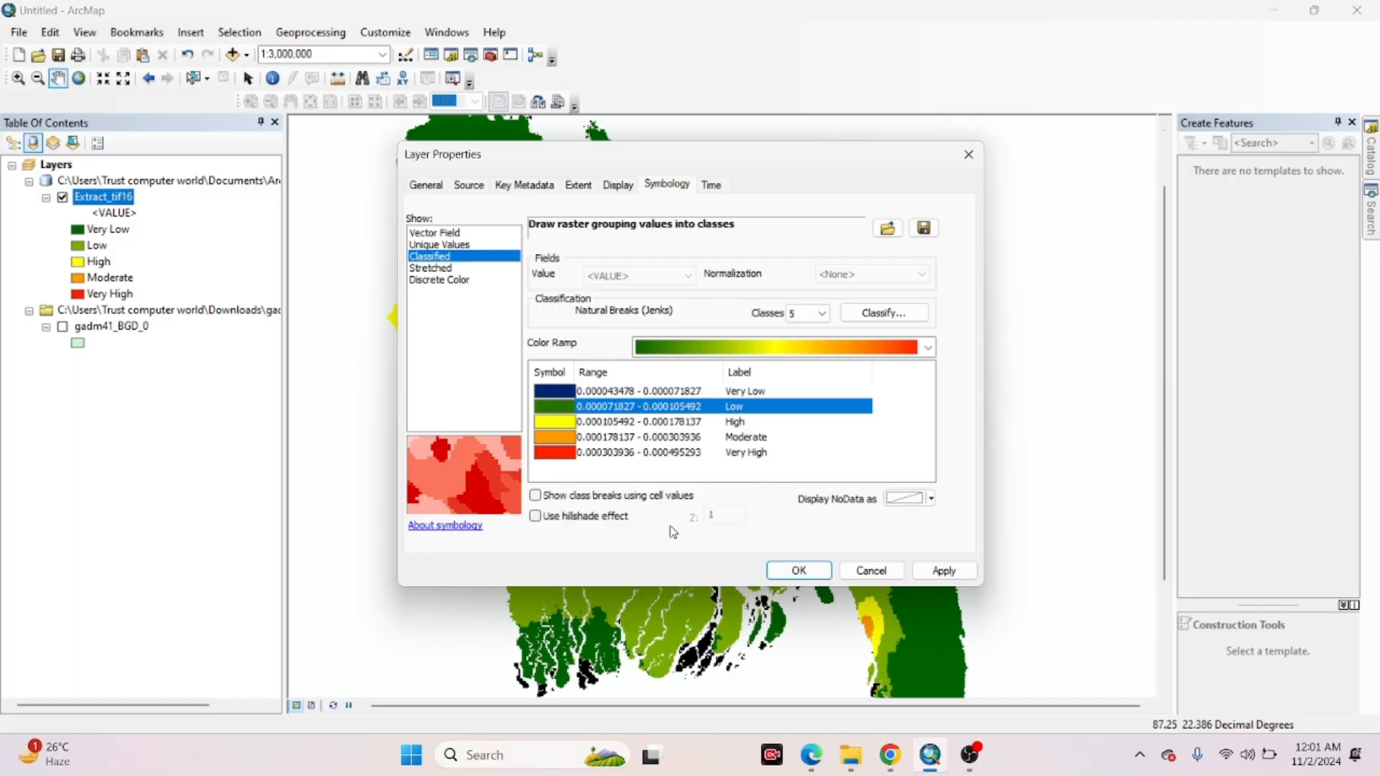
Recolour the High class light orange and the Moderate class yellow, and apply the new class colours to the raster
click(571, 429)
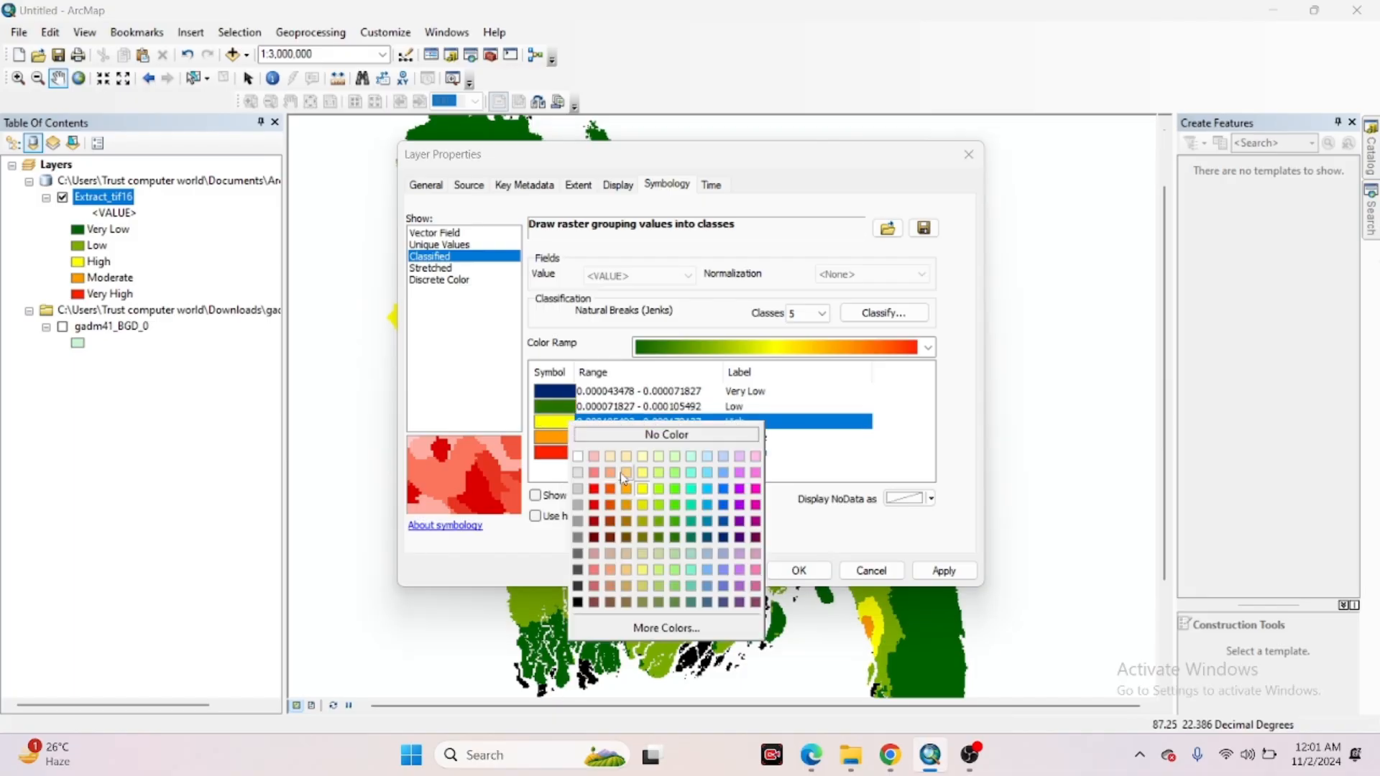
click(624, 475)
click(555, 438)
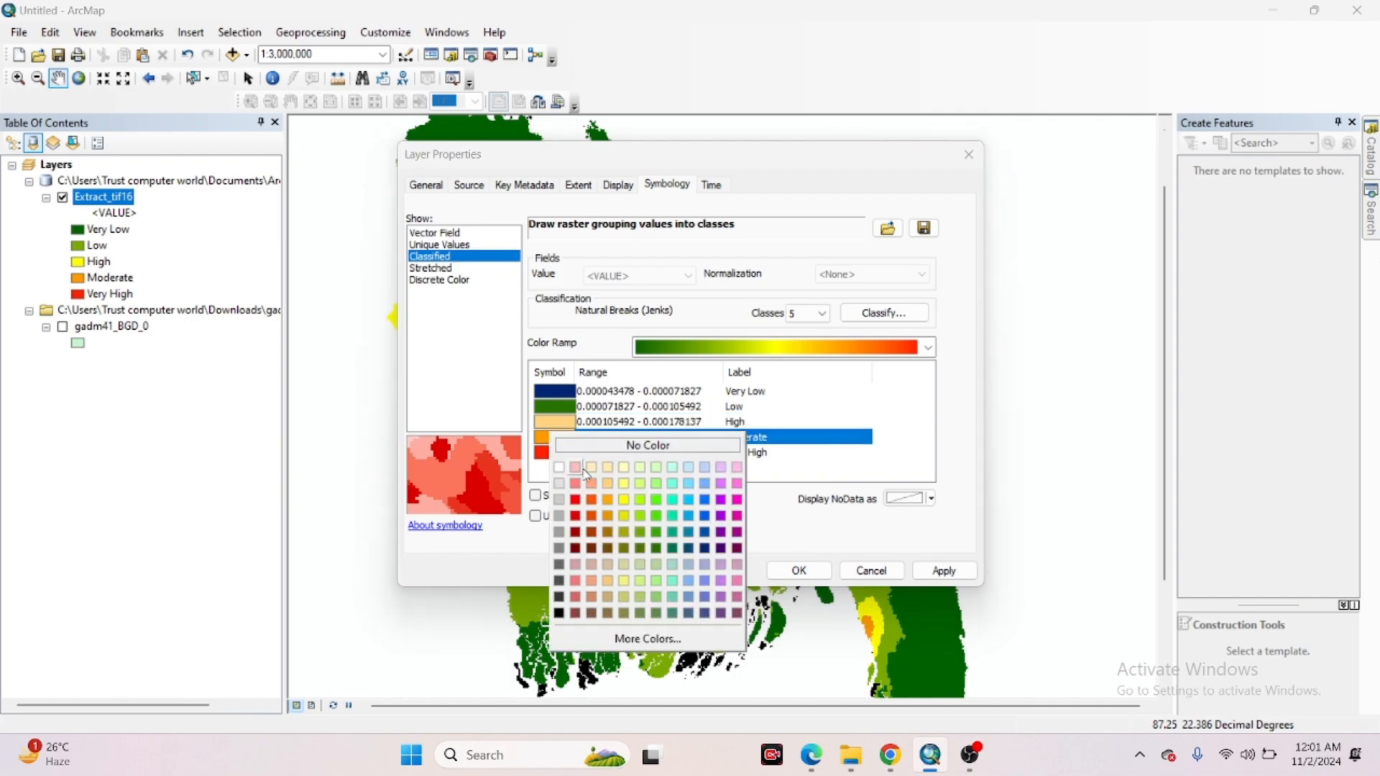
click(630, 504)
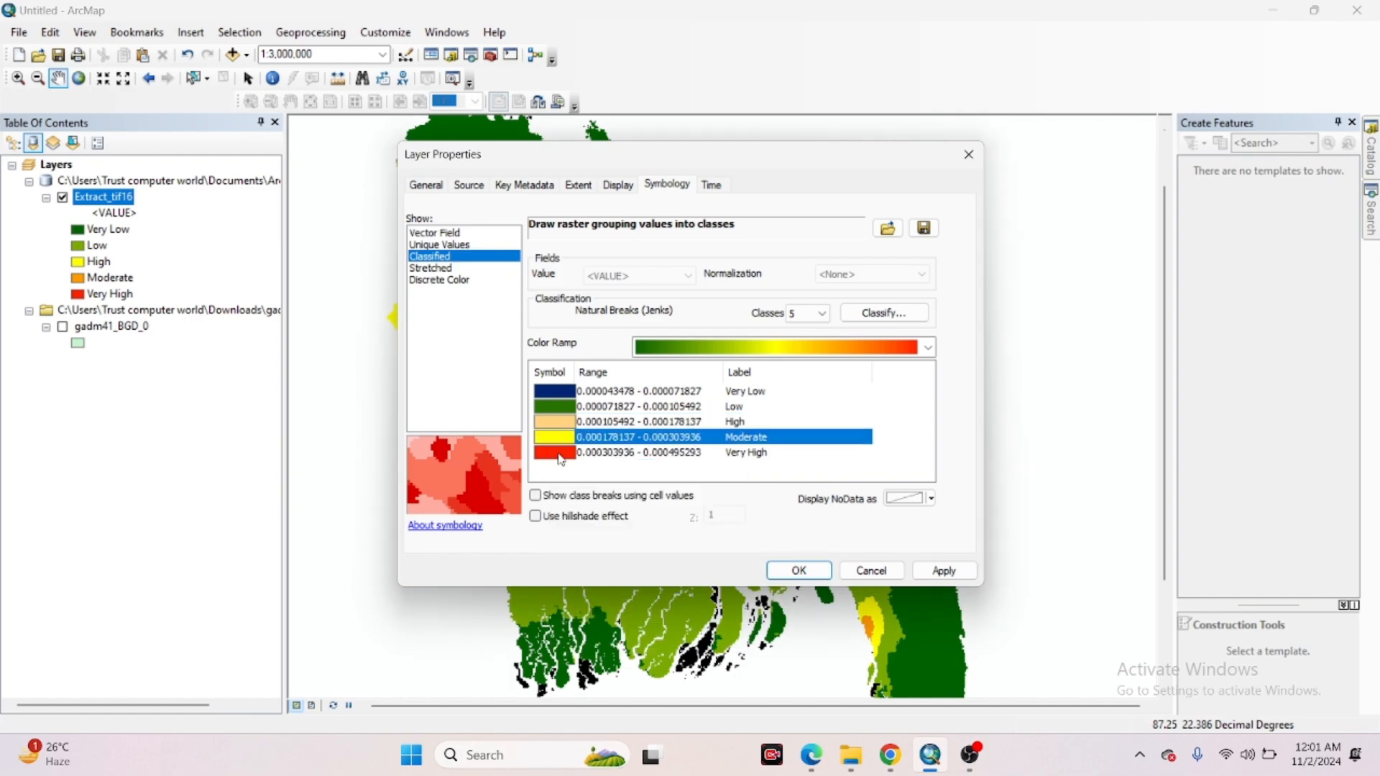
click(813, 354)
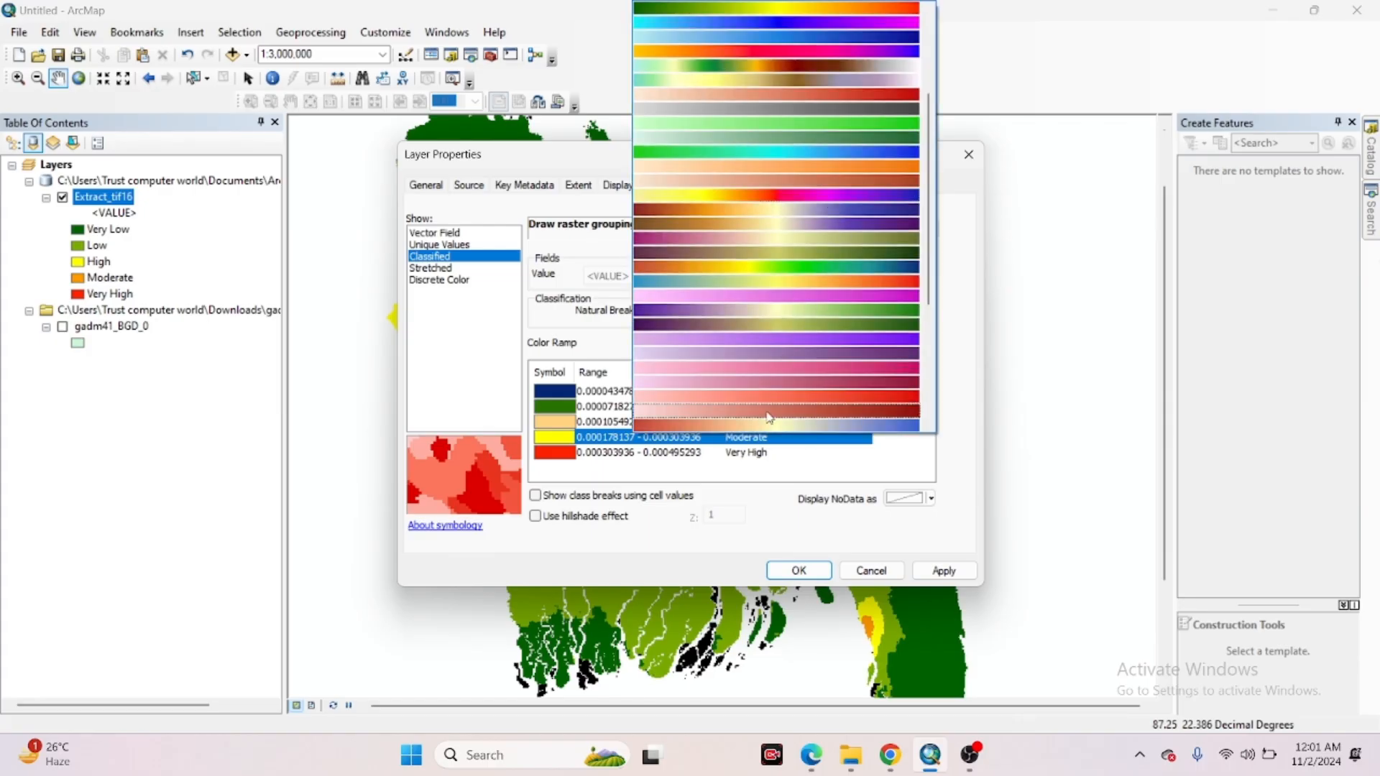
click(740, 490)
click(944, 570)
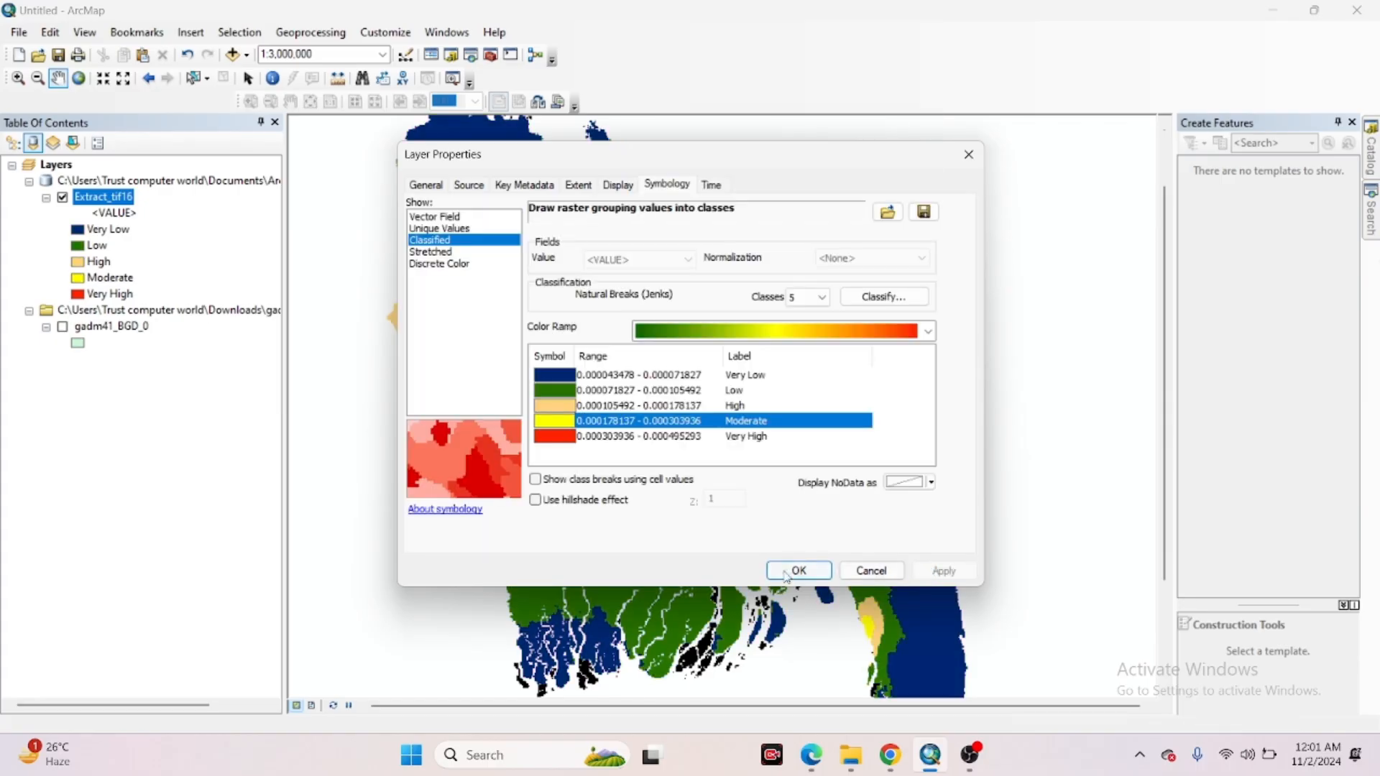
click(798, 570)
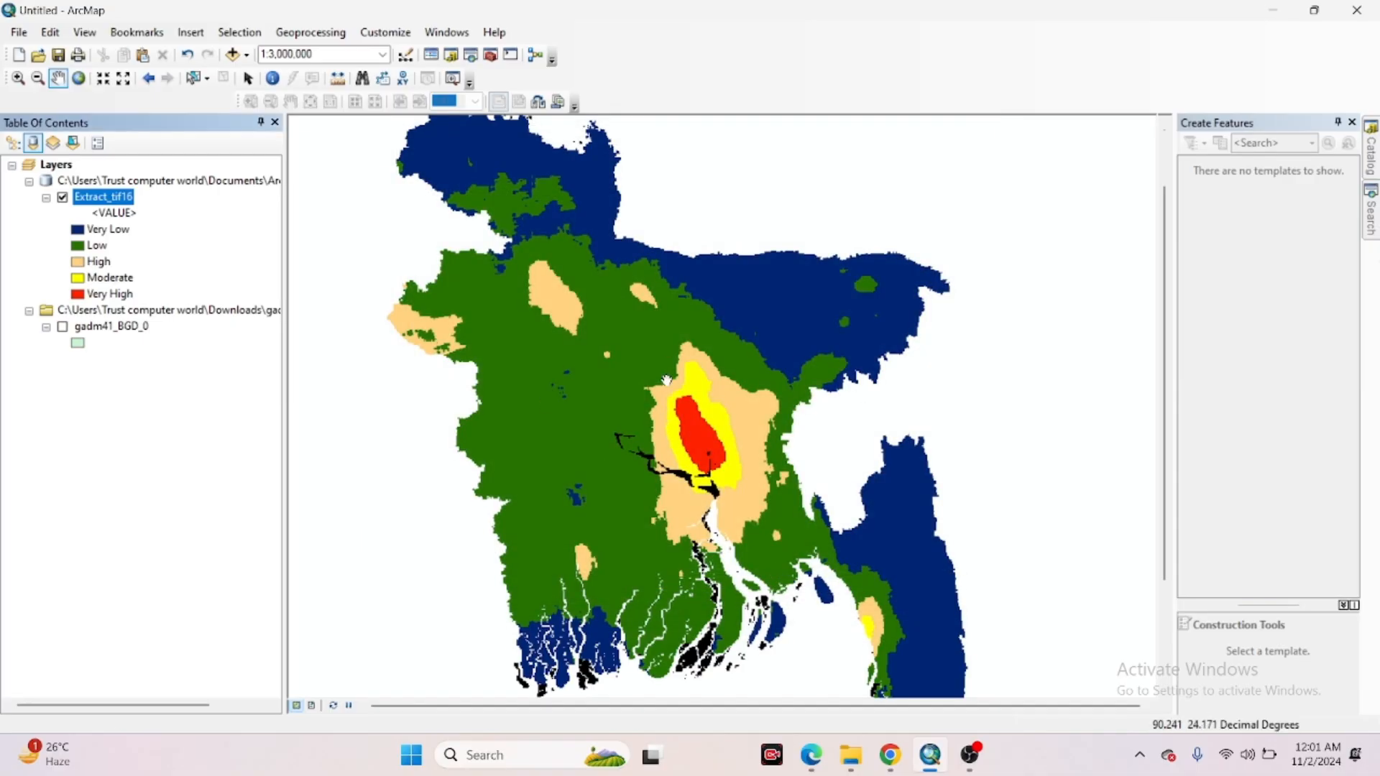
Switch the map from data view to layout view
scroll(666, 379, down, 2)
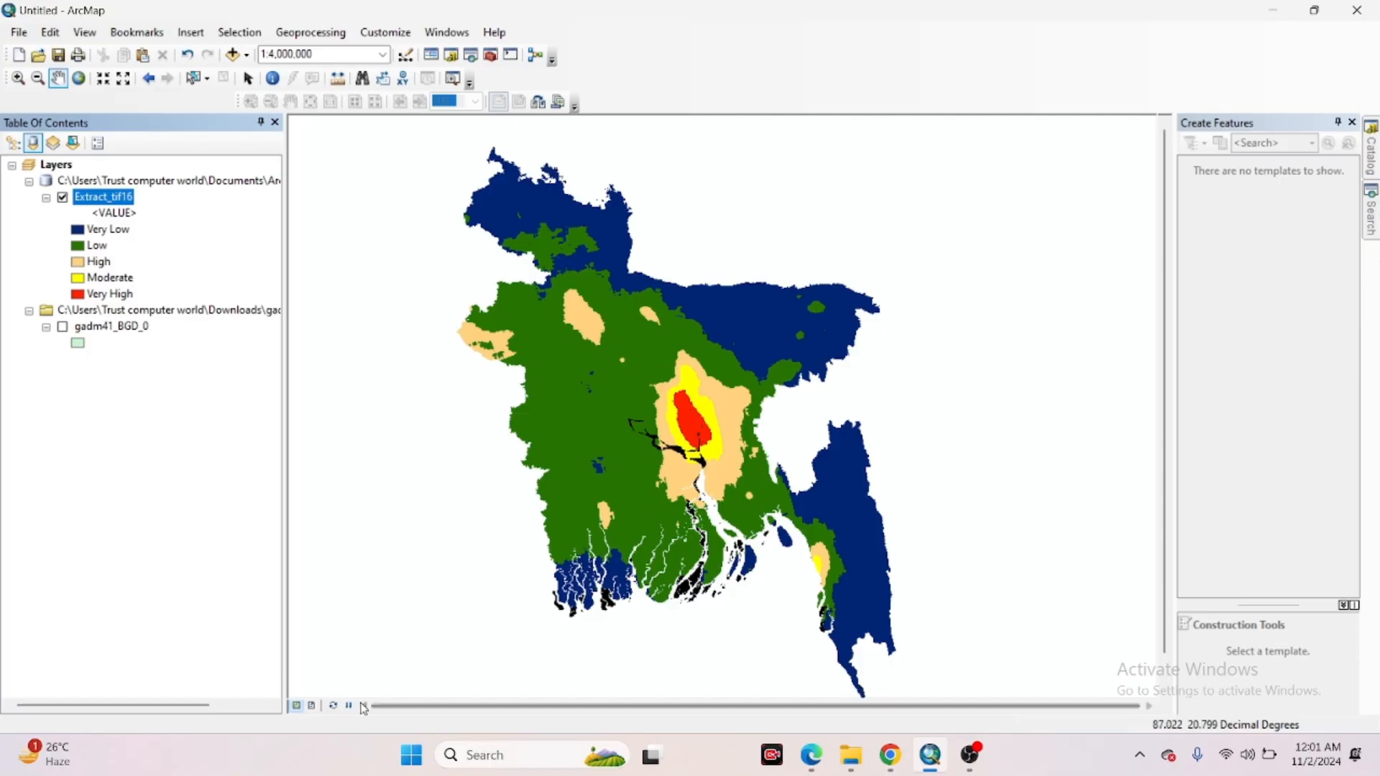
click(314, 707)
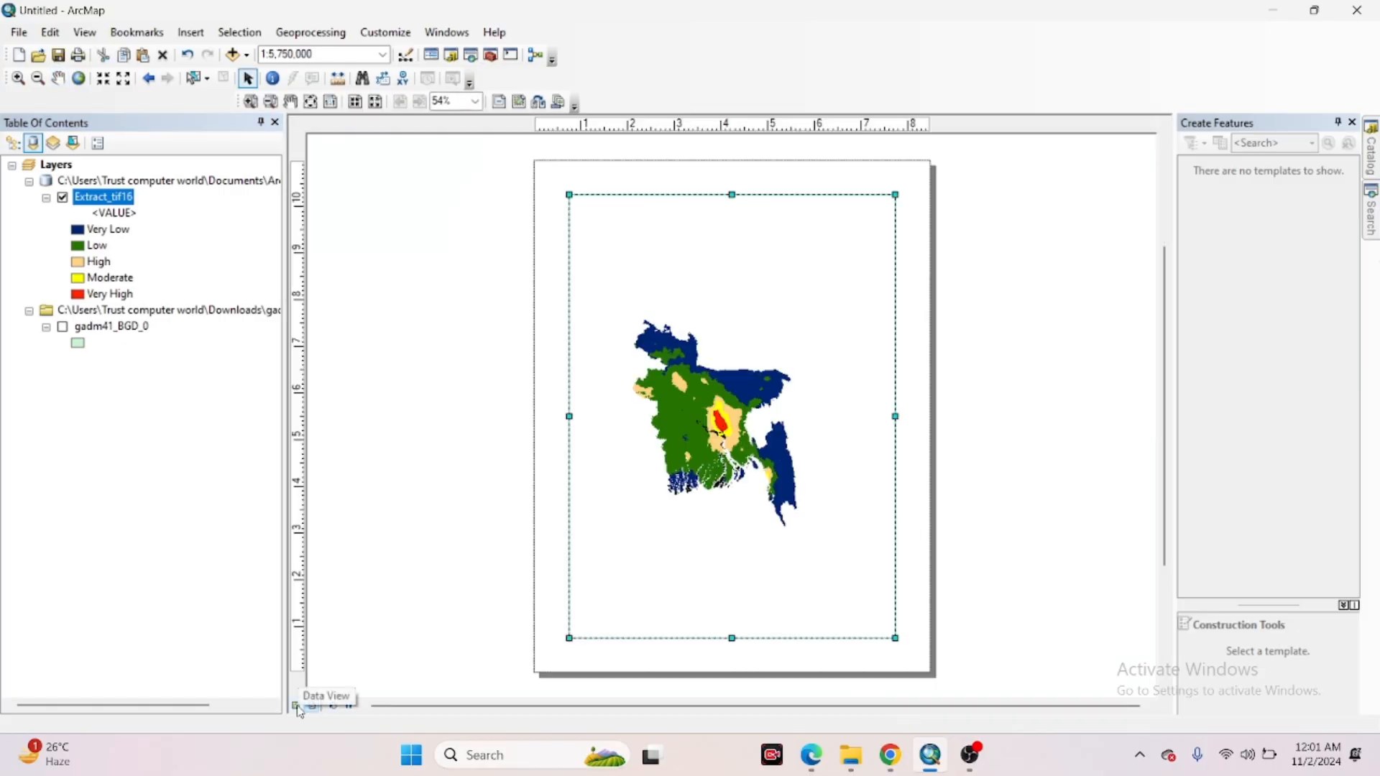
click(295, 706)
click(86, 32)
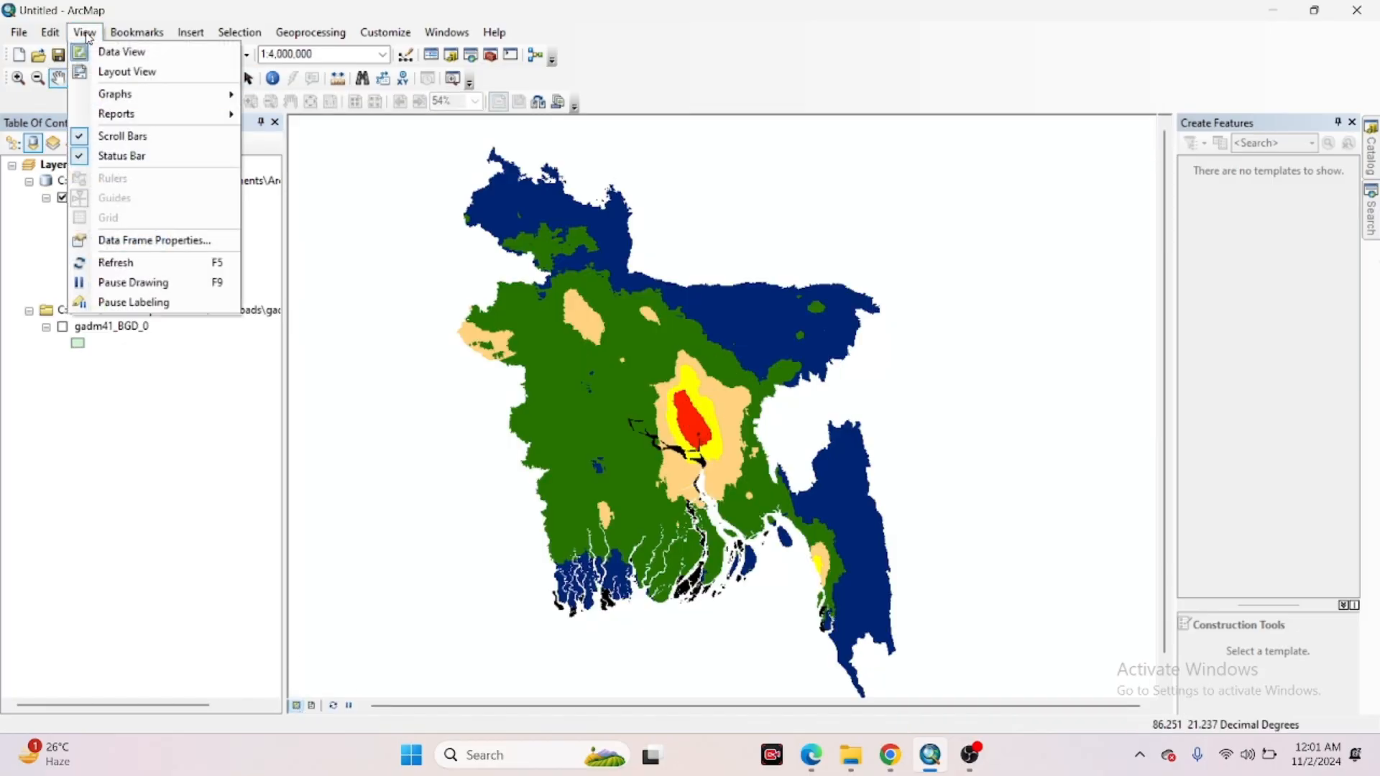
click(118, 68)
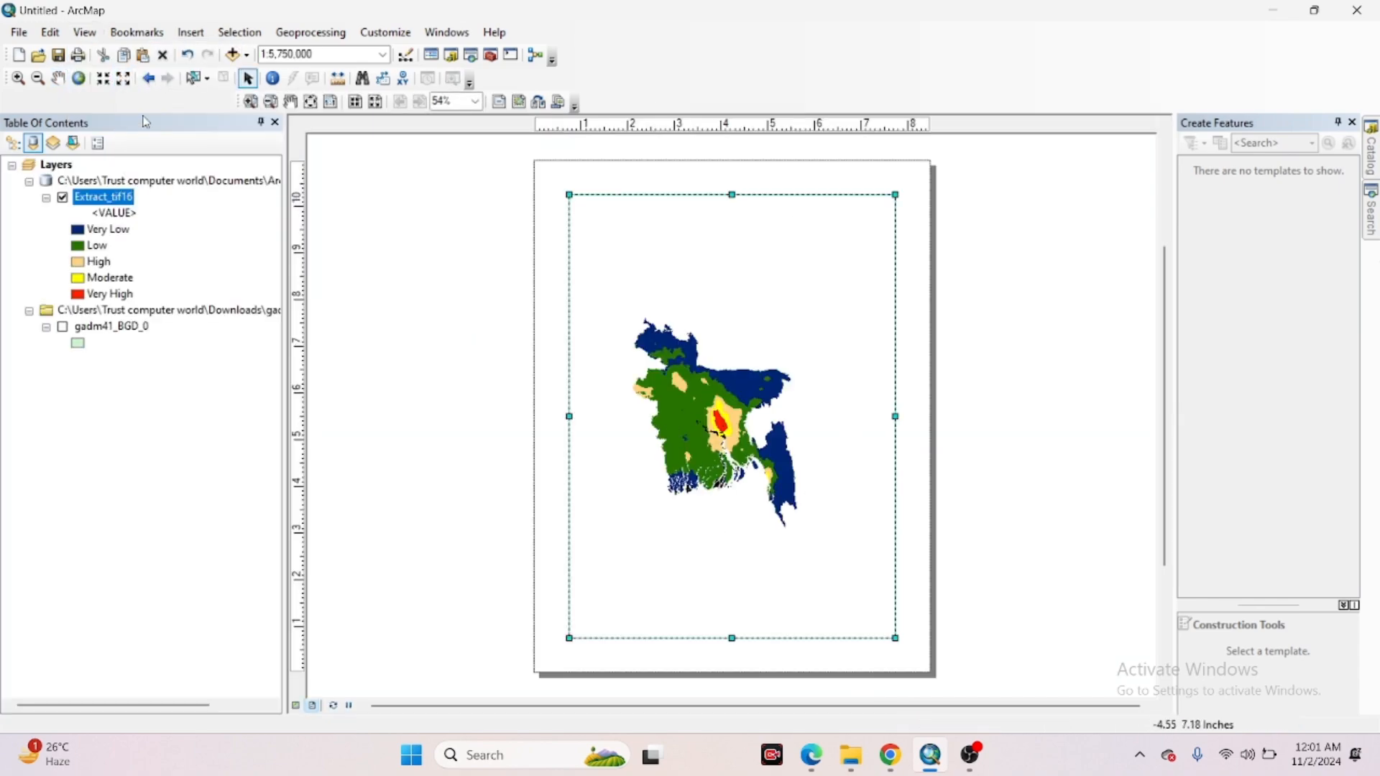
Enlarge the map inside the layout's data frame to a scale of 1:3,000,000
click(109, 84)
click(109, 84)
click(110, 84)
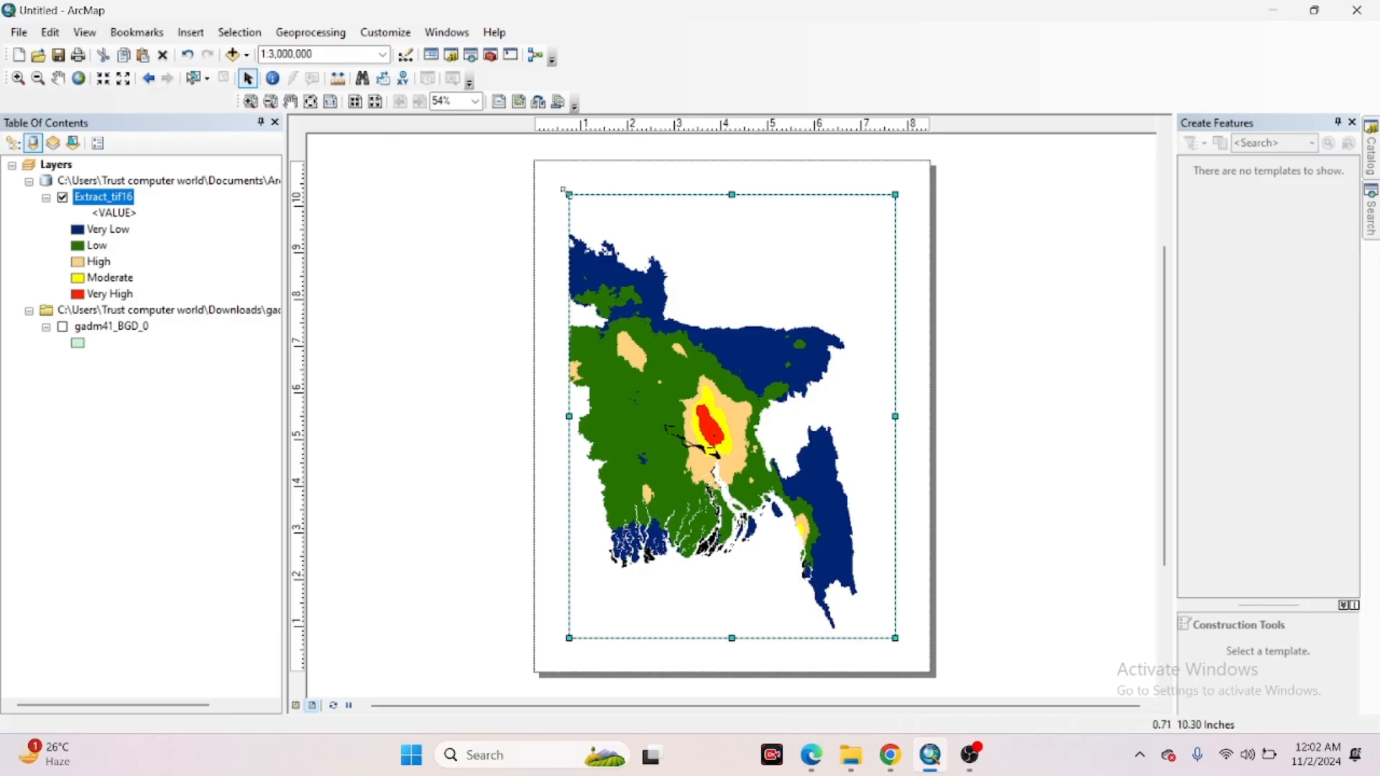
Enlarge the data frame close to the page edges and pan the Bangladesh map to the middle of the frame
drag(564, 190, 546, 180)
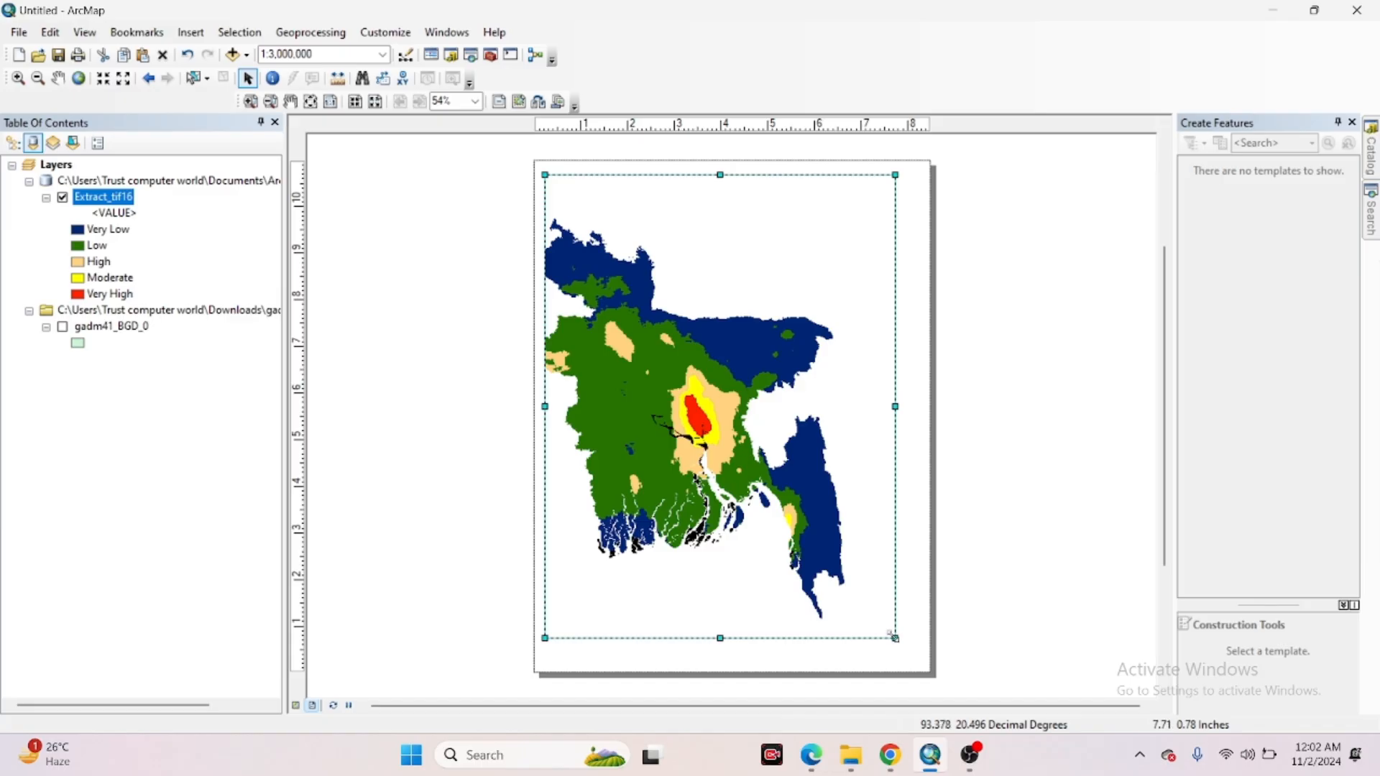
drag(893, 636, 921, 661)
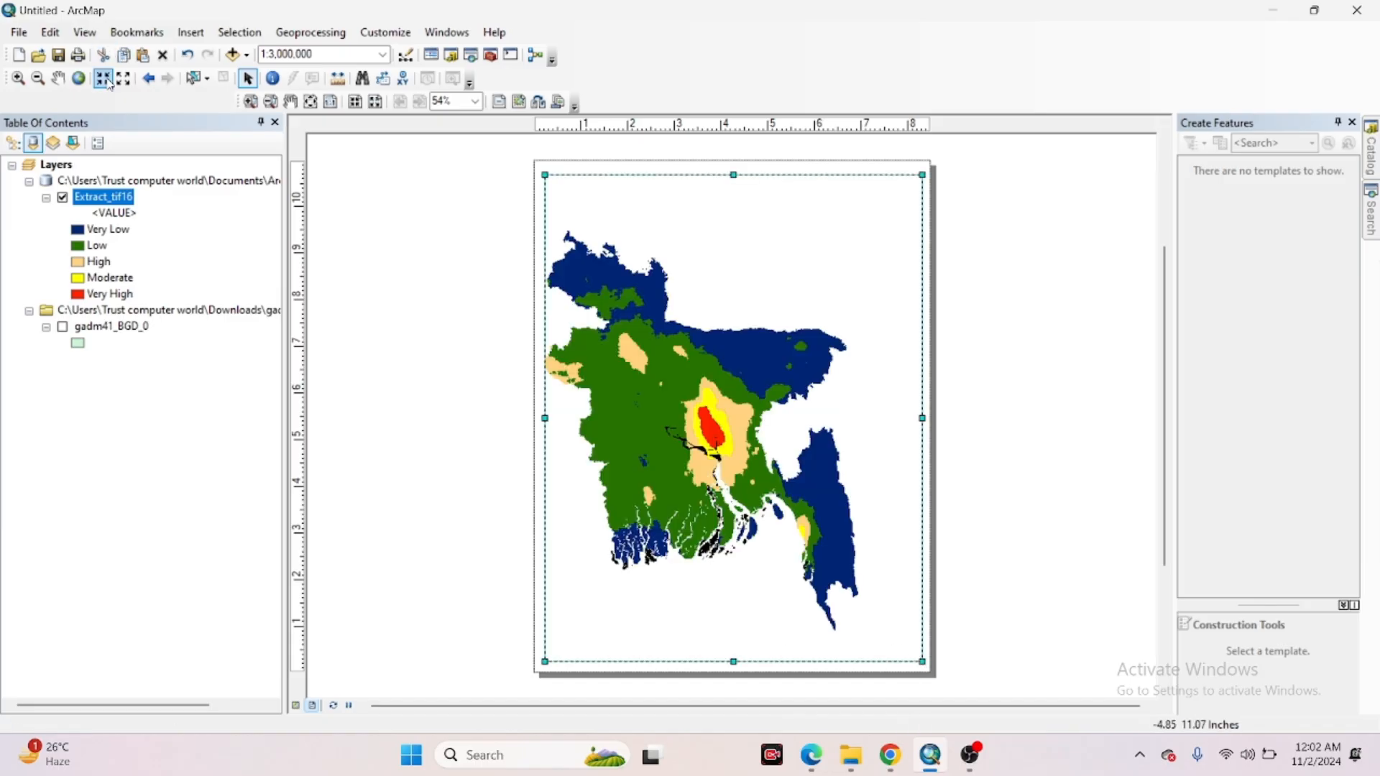
click(57, 79)
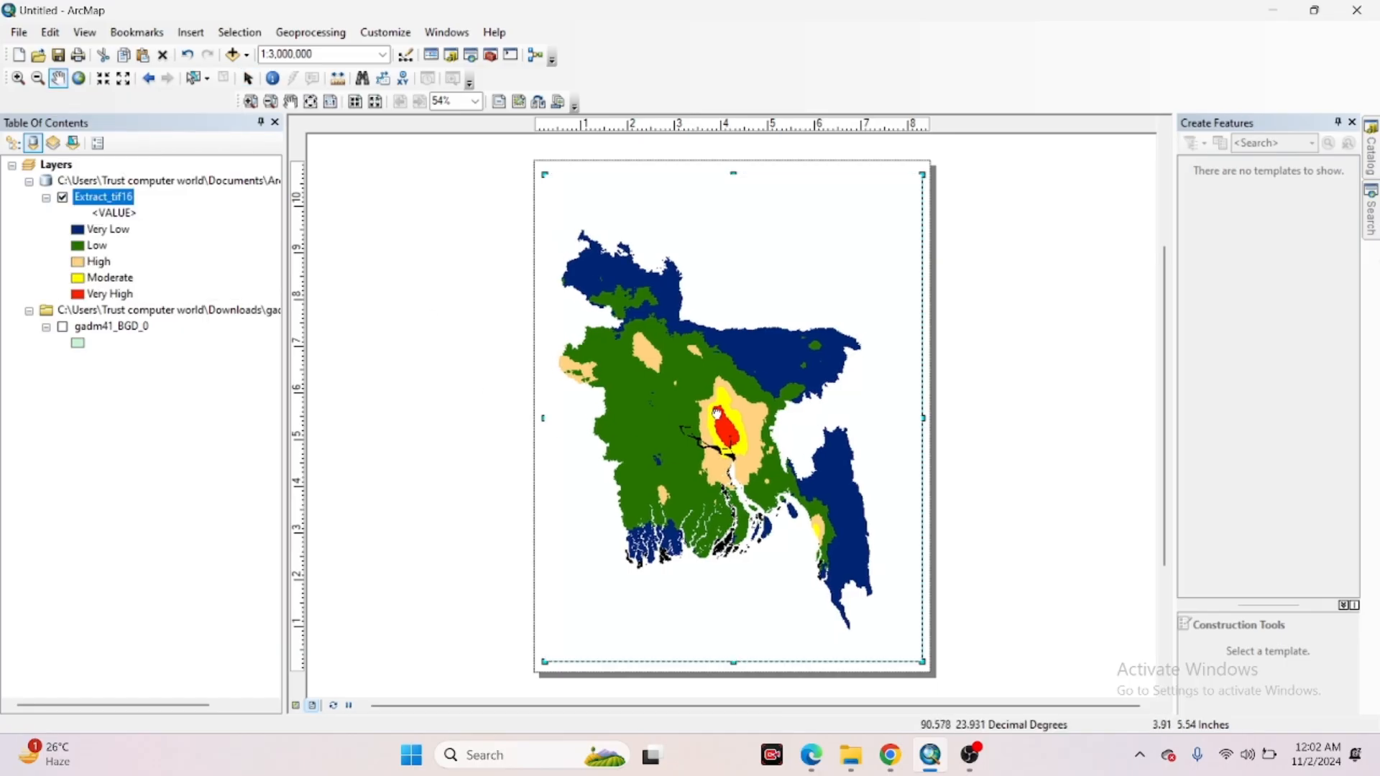
drag(701, 416, 737, 408)
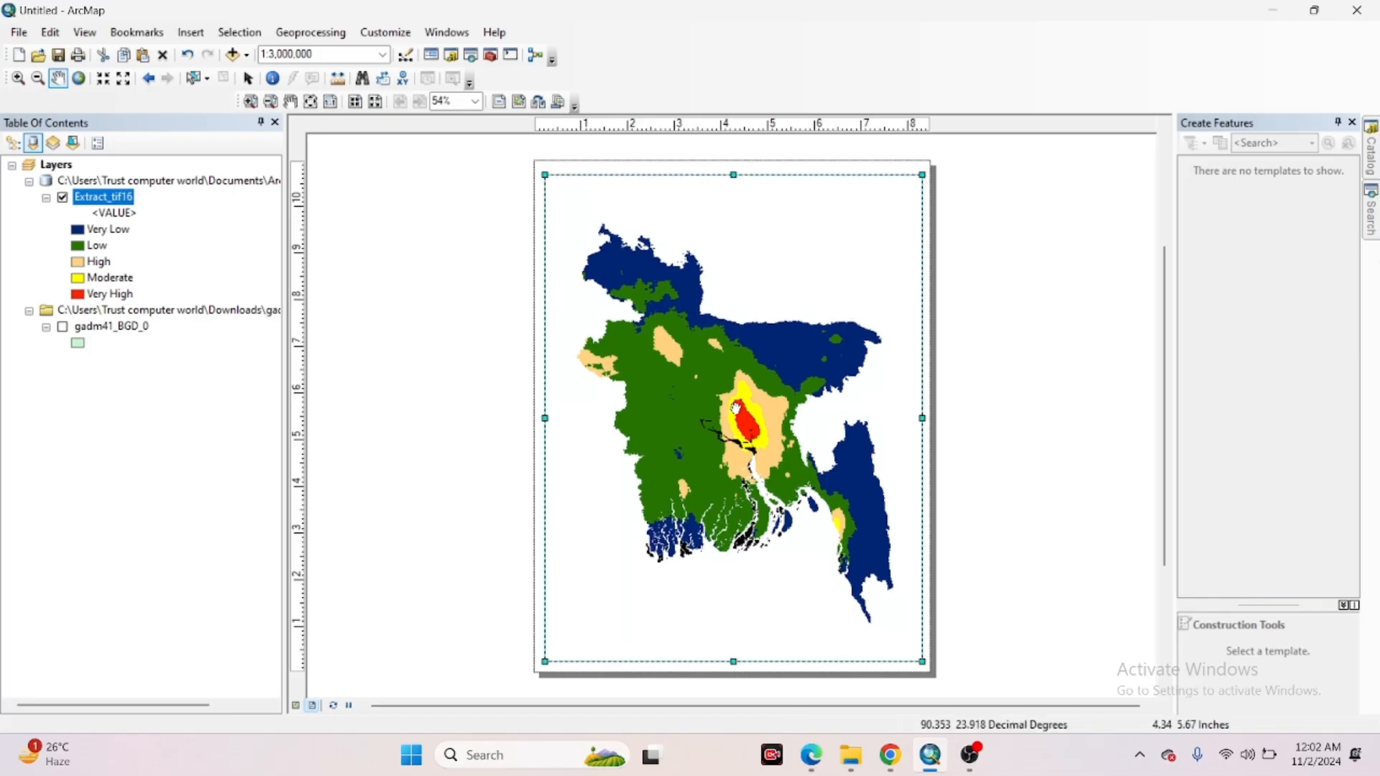
Show the gadm41_BGD_0 boundary layer and give it the Hollow symbol with an outline width of 2
click(63, 328)
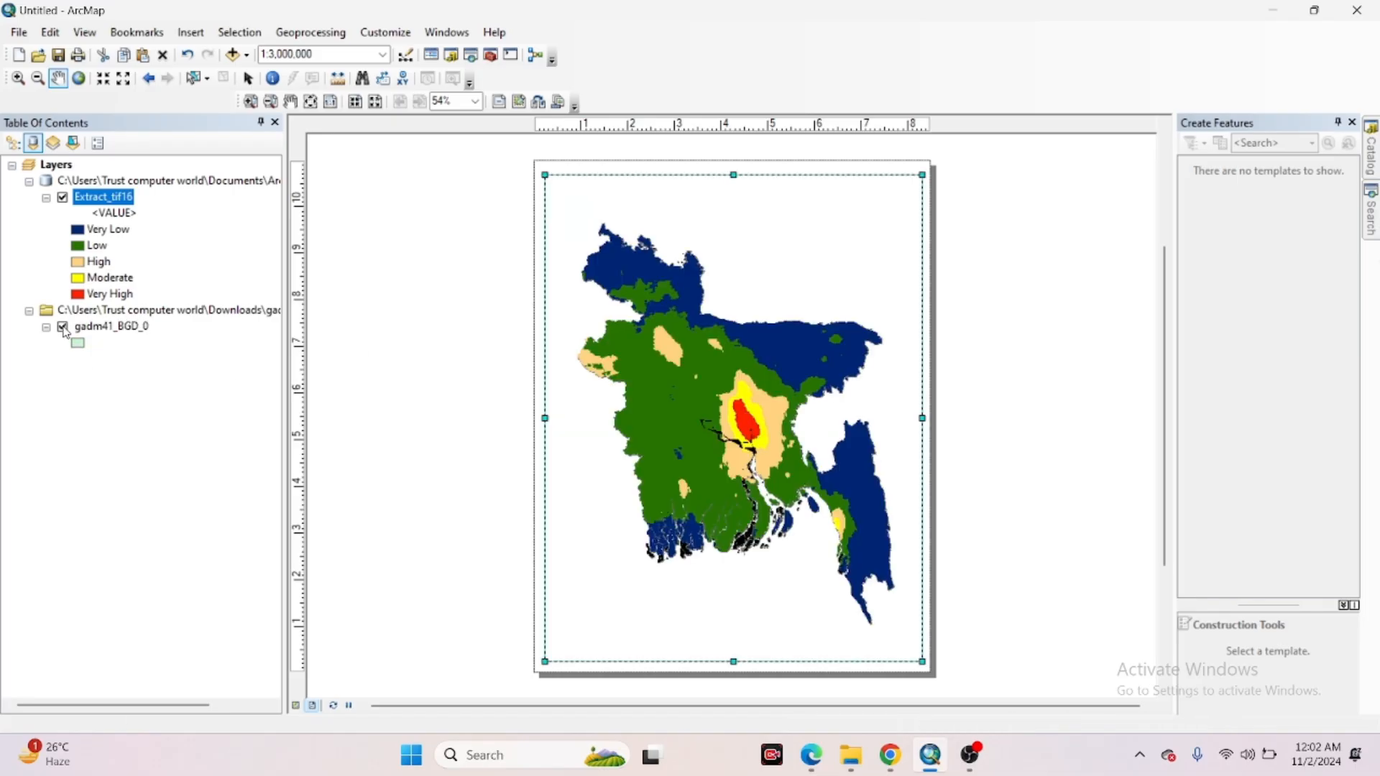
click(79, 345)
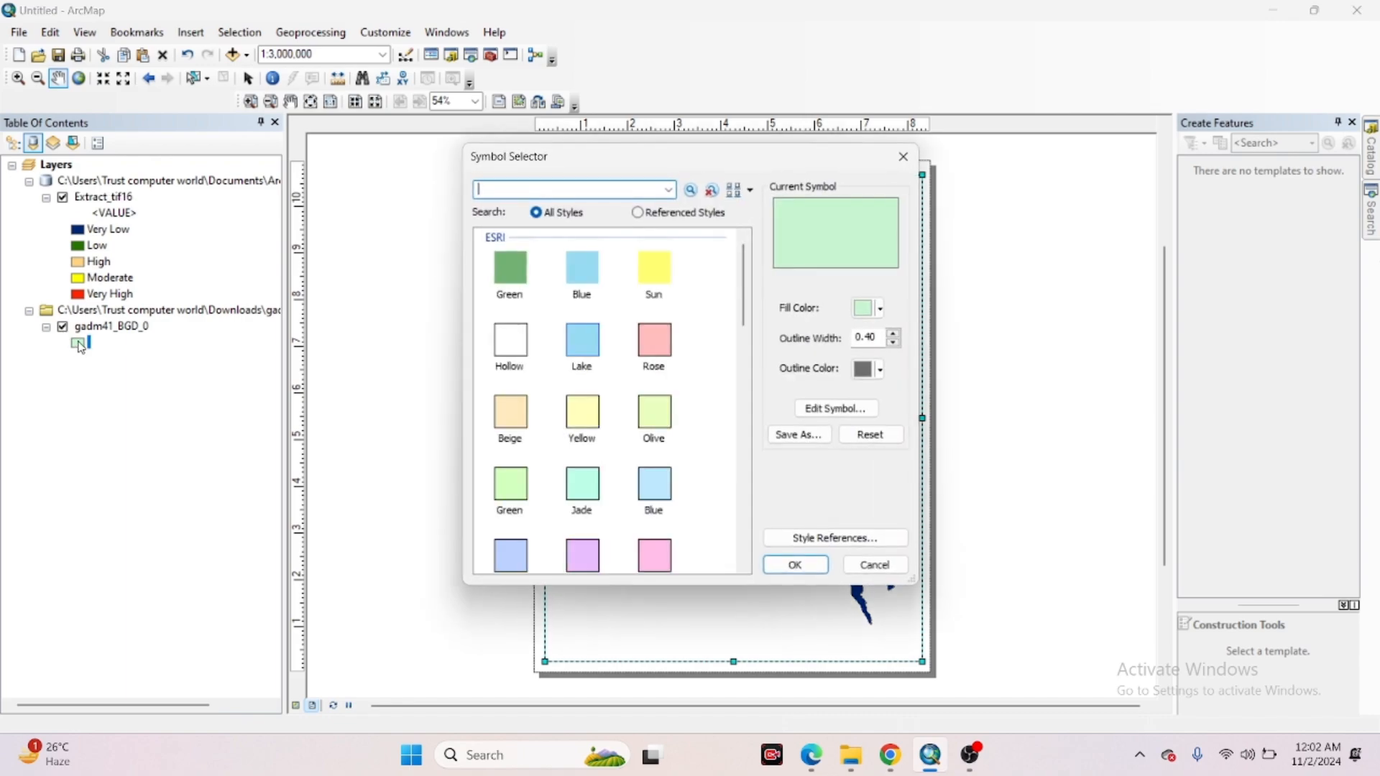
click(510, 351)
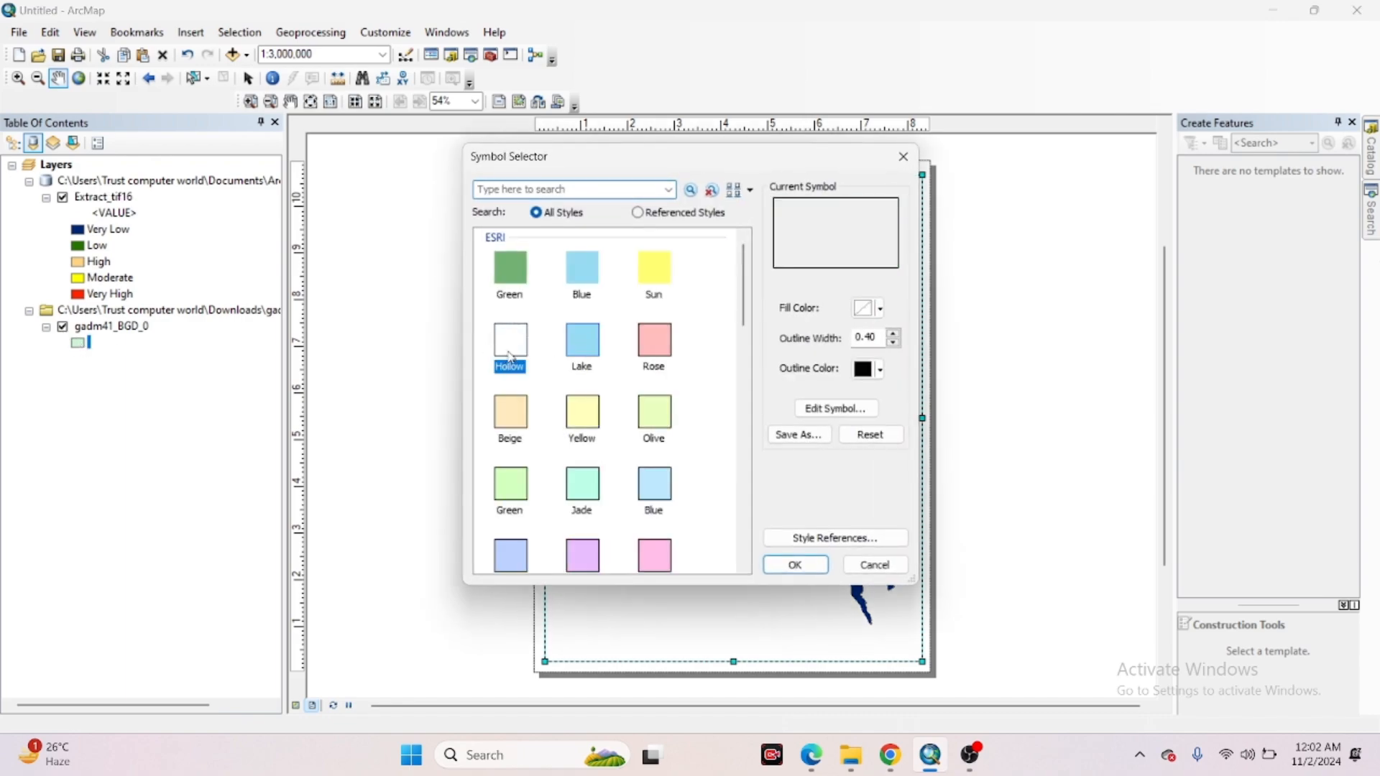
click(895, 336)
click(895, 336)
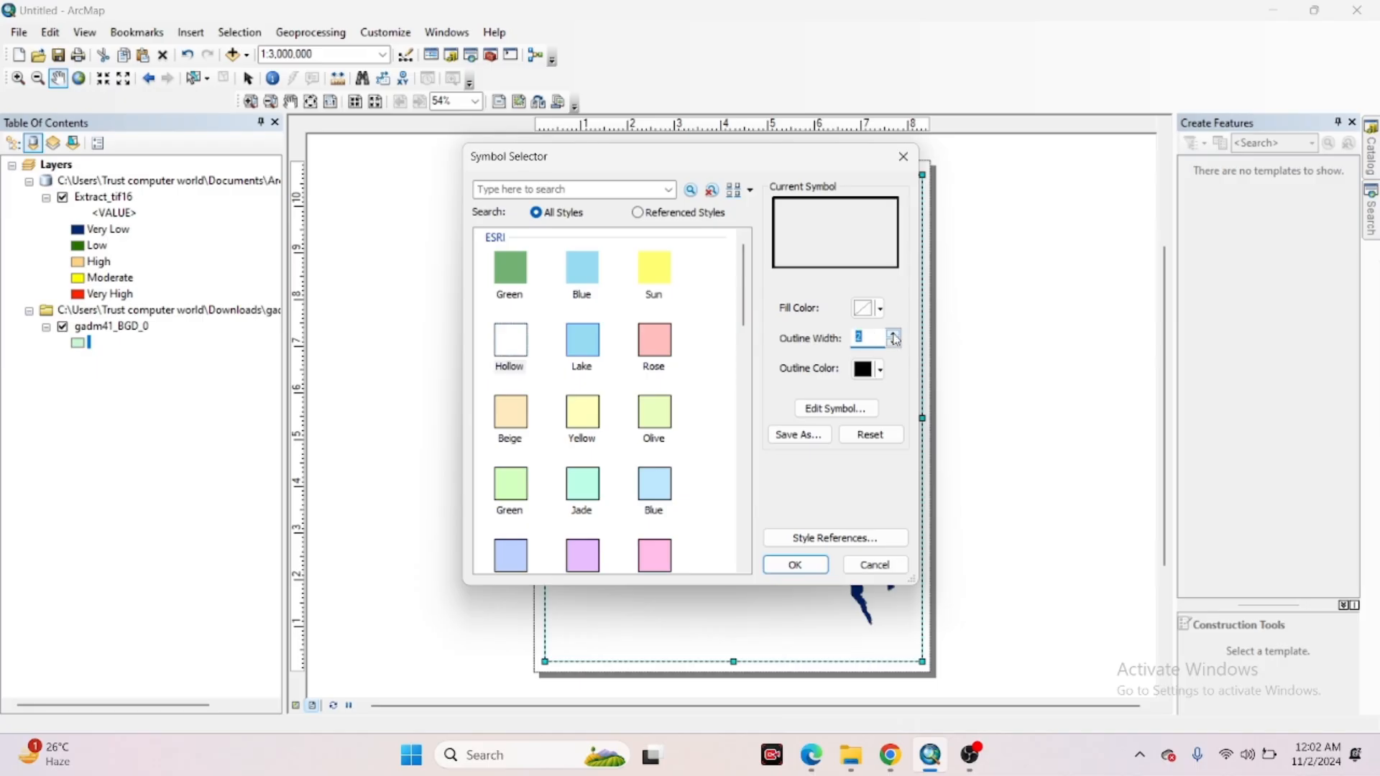
click(796, 565)
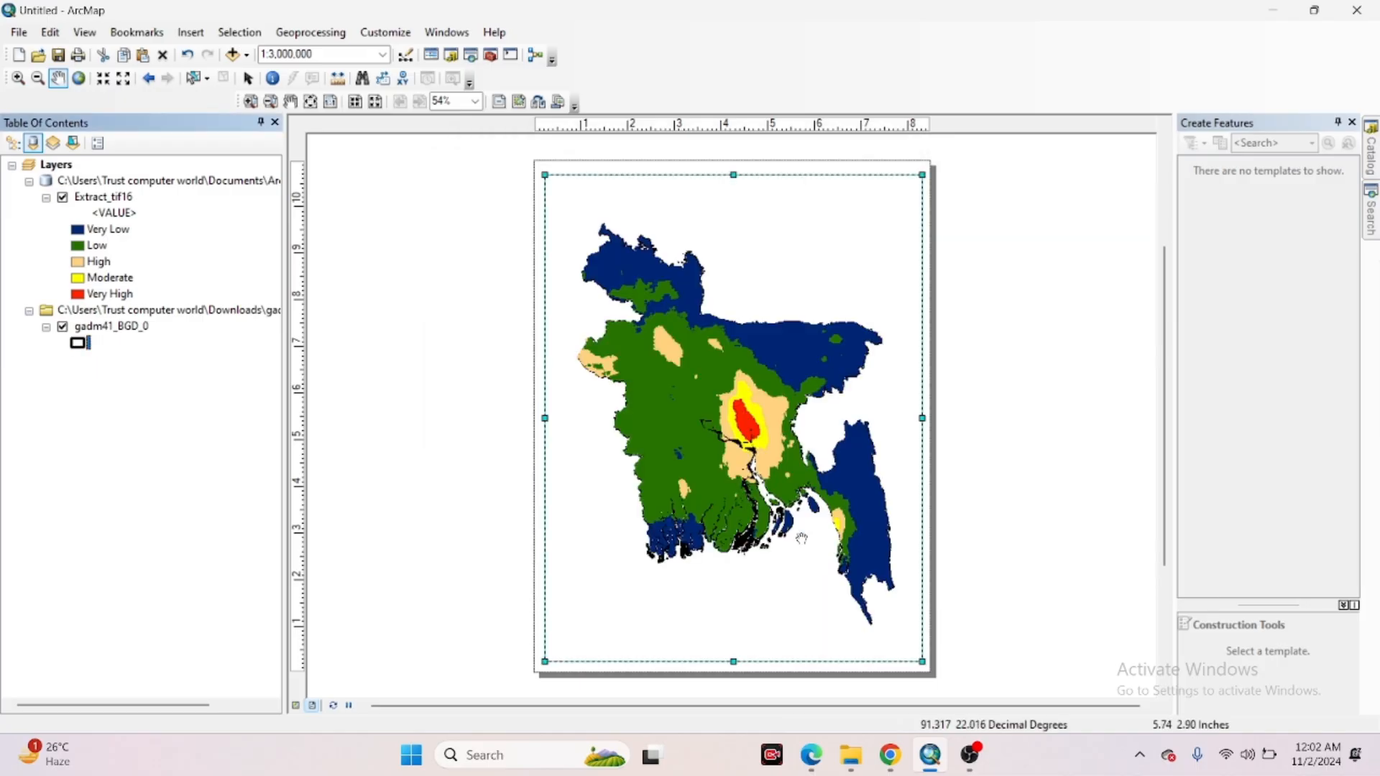
Change the outline colour of the gadm41_BGD_0 boundary to orange-red
click(77, 345)
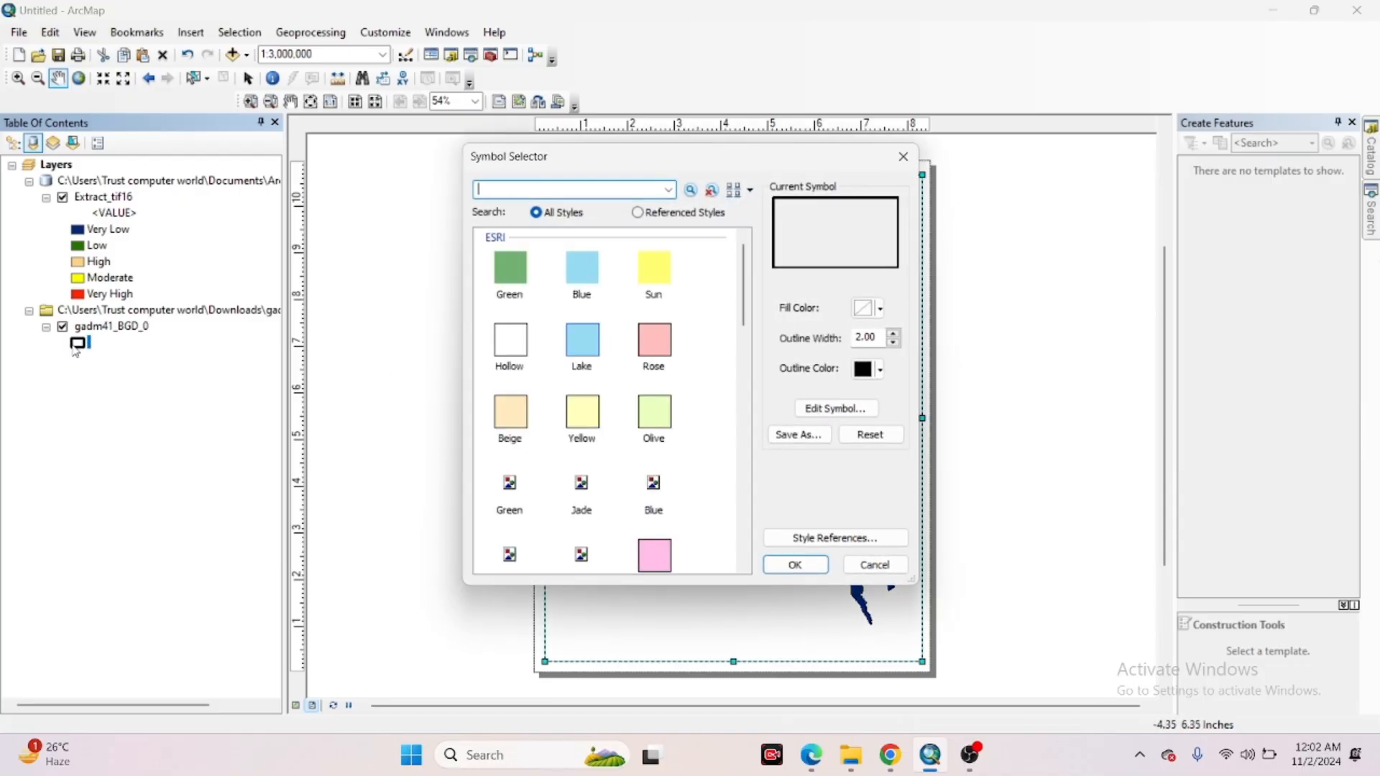
click(881, 369)
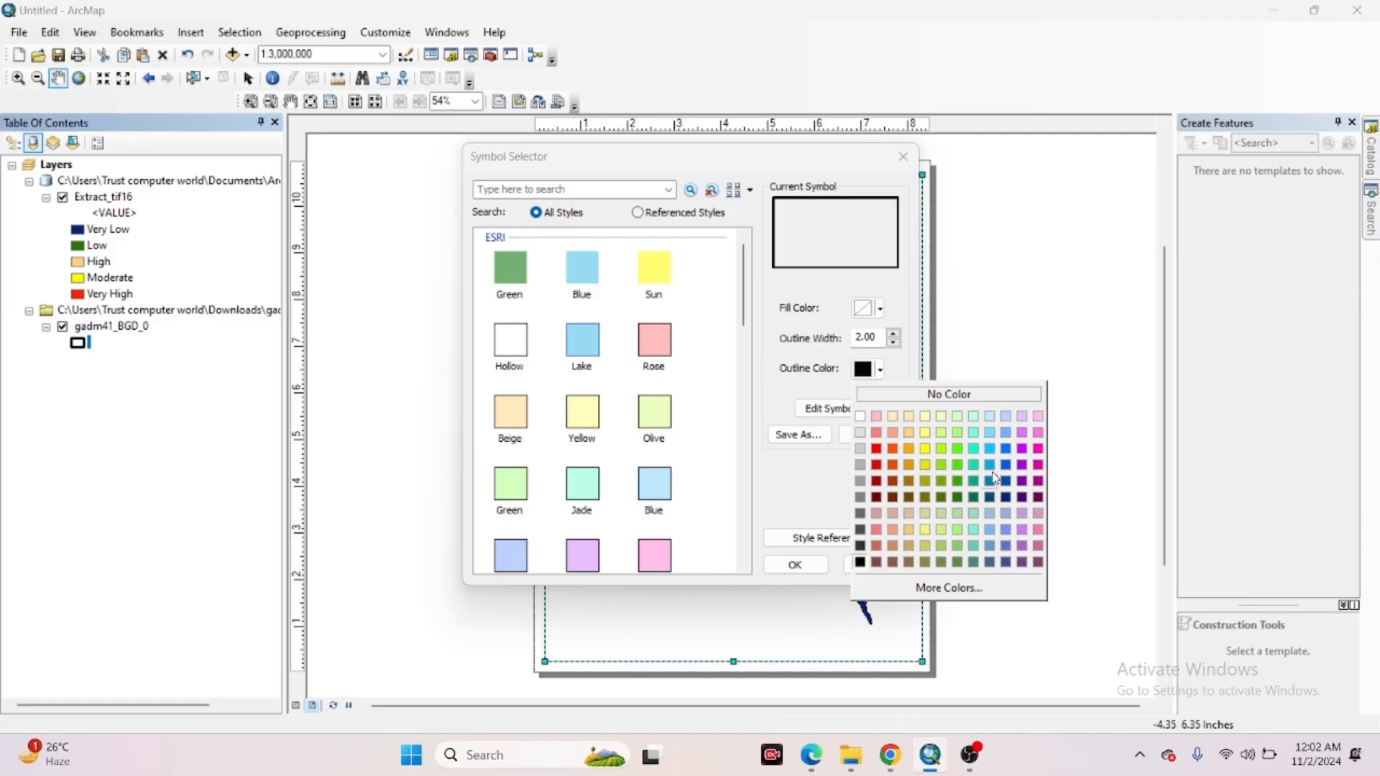
click(894, 449)
click(796, 566)
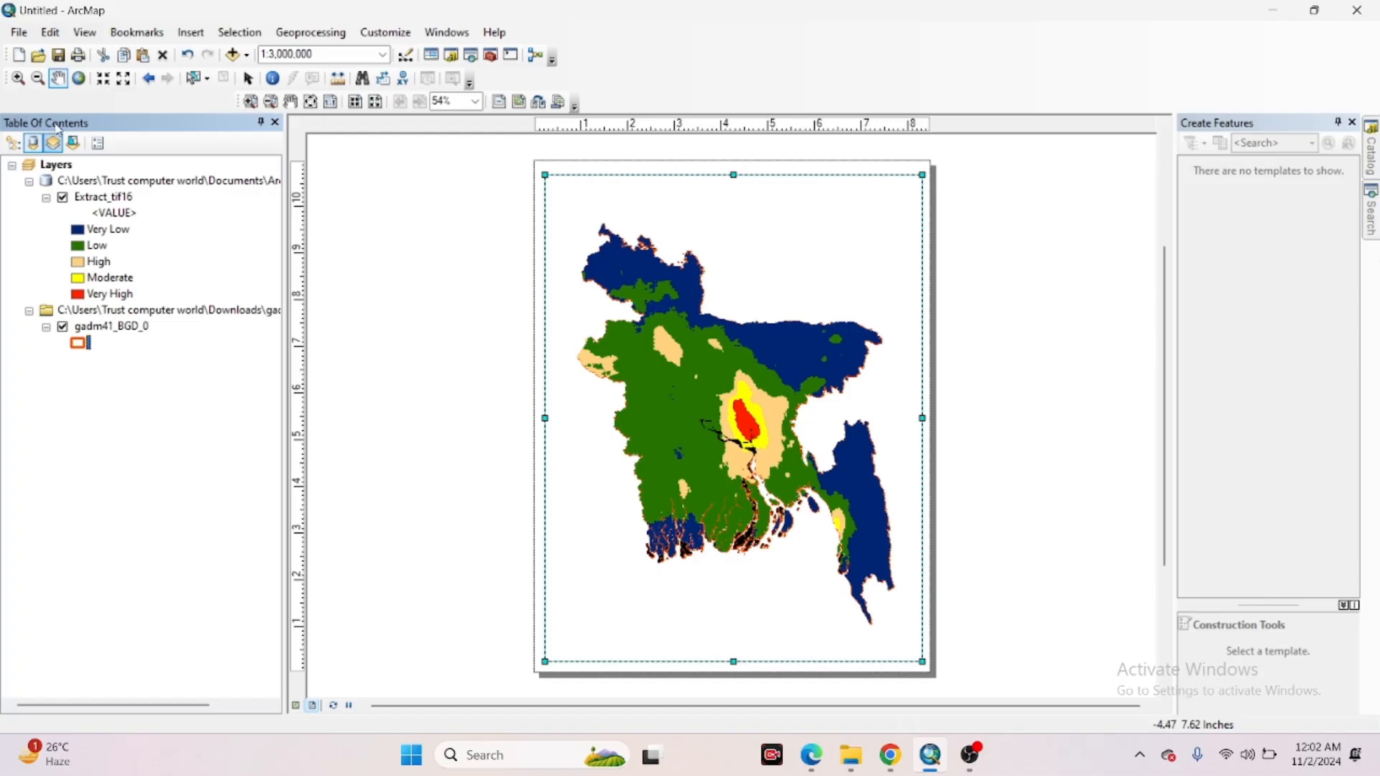
Enlarge the map to a scale of 1:2,000,000 and set a custom page size of 12 by 15 inches, independent of the printer paper
click(101, 80)
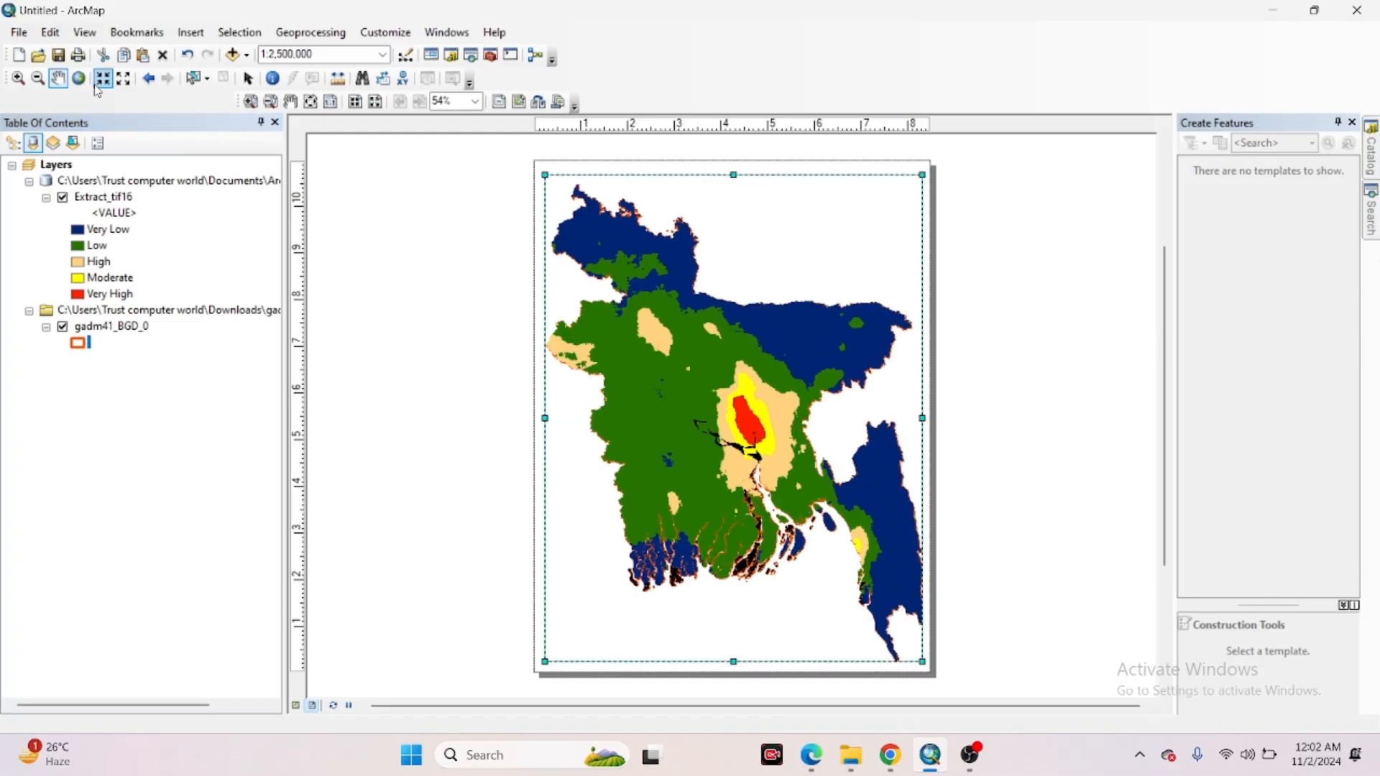
click(102, 80)
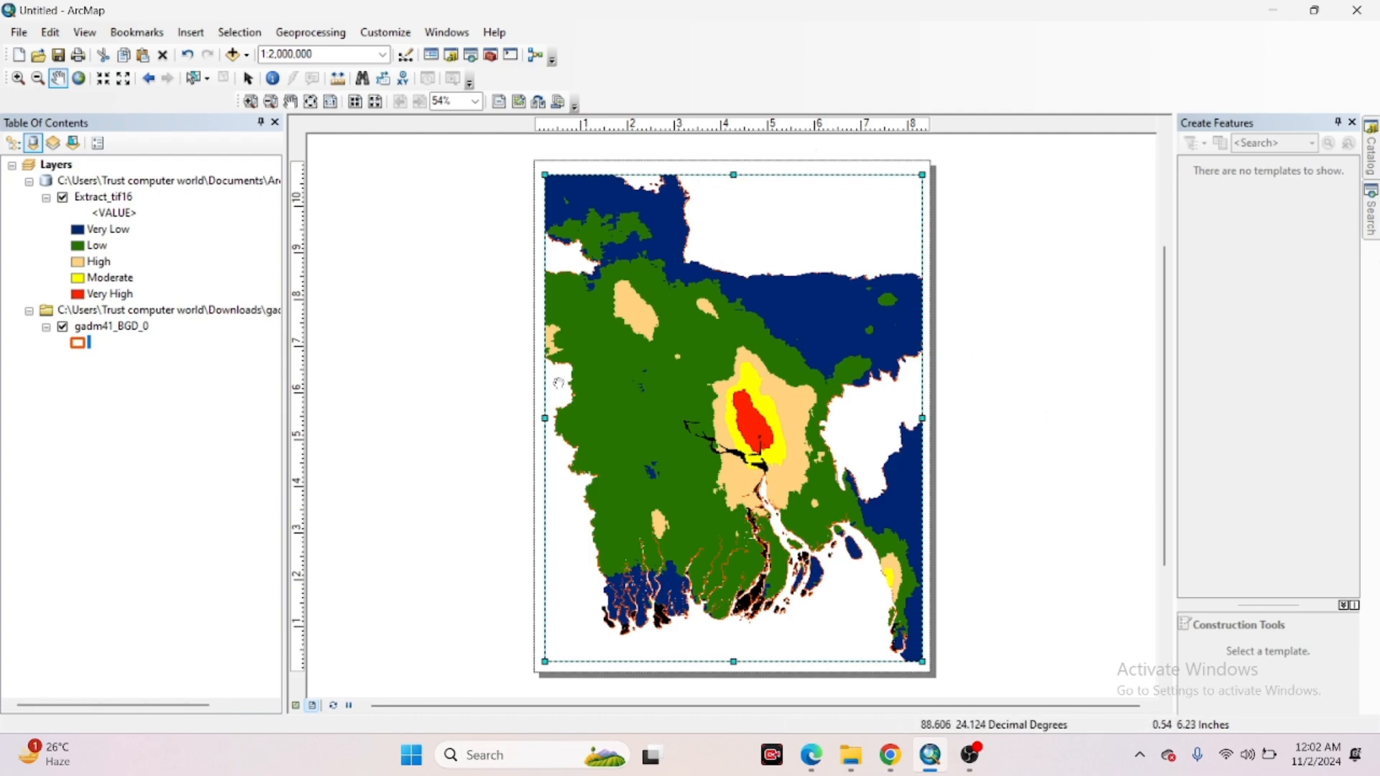
click(19, 33)
click(41, 248)
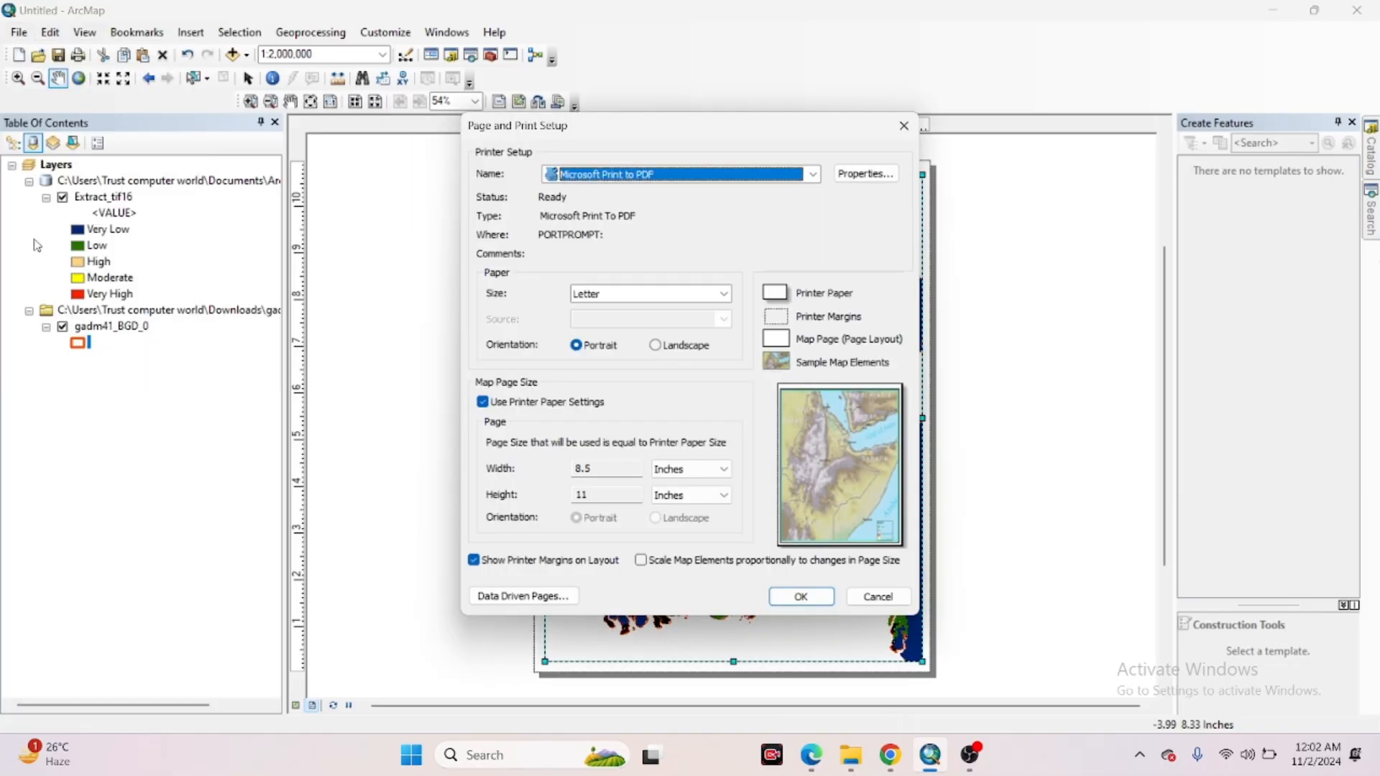
click(482, 407)
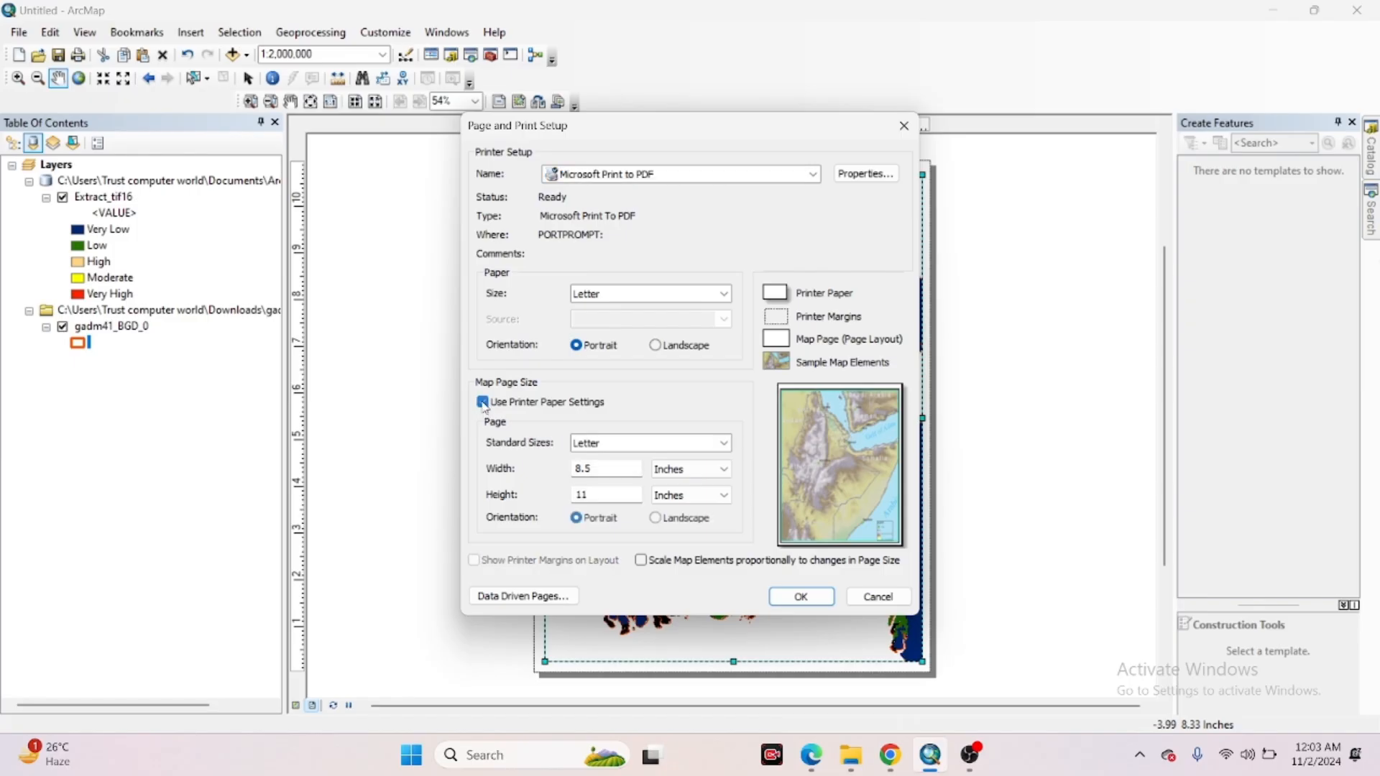
drag(685, 134, 310, 109)
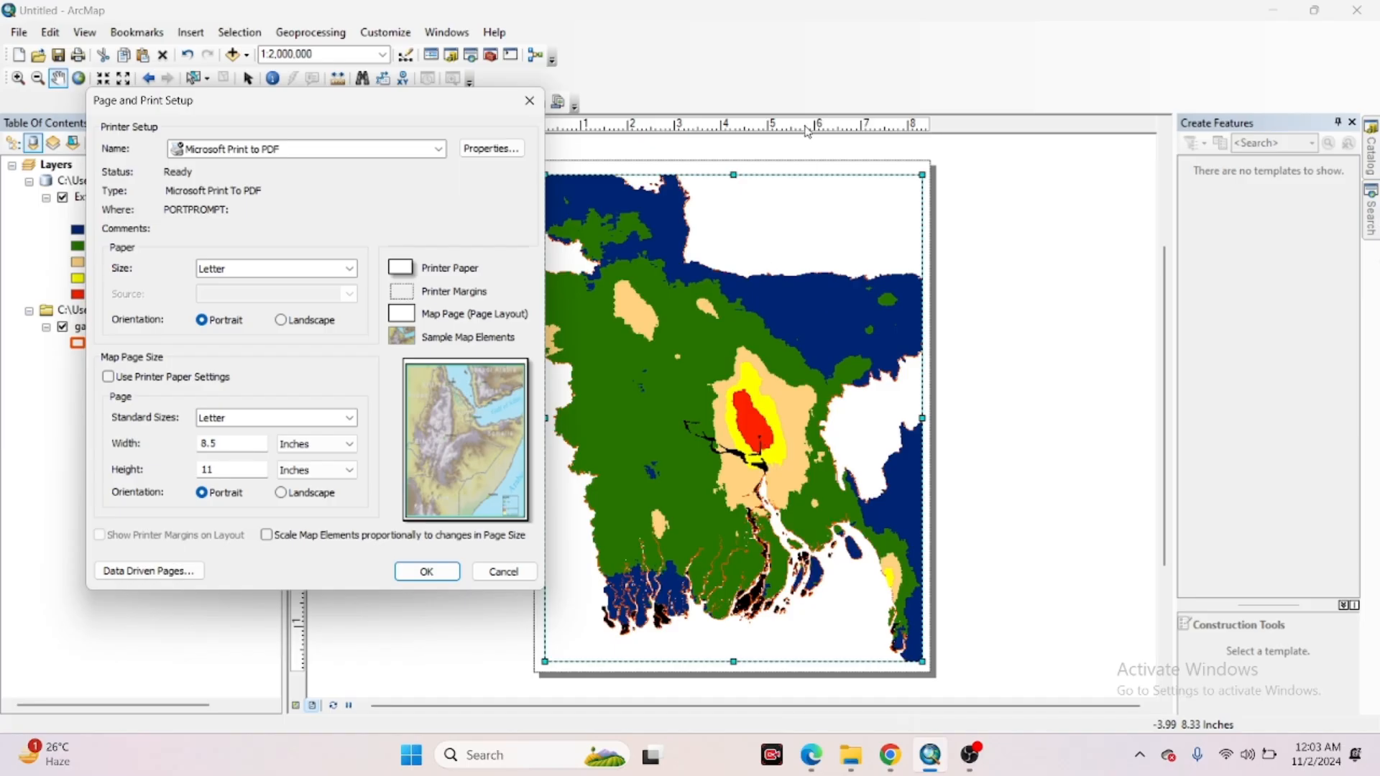
double_click(228, 444)
text(12)
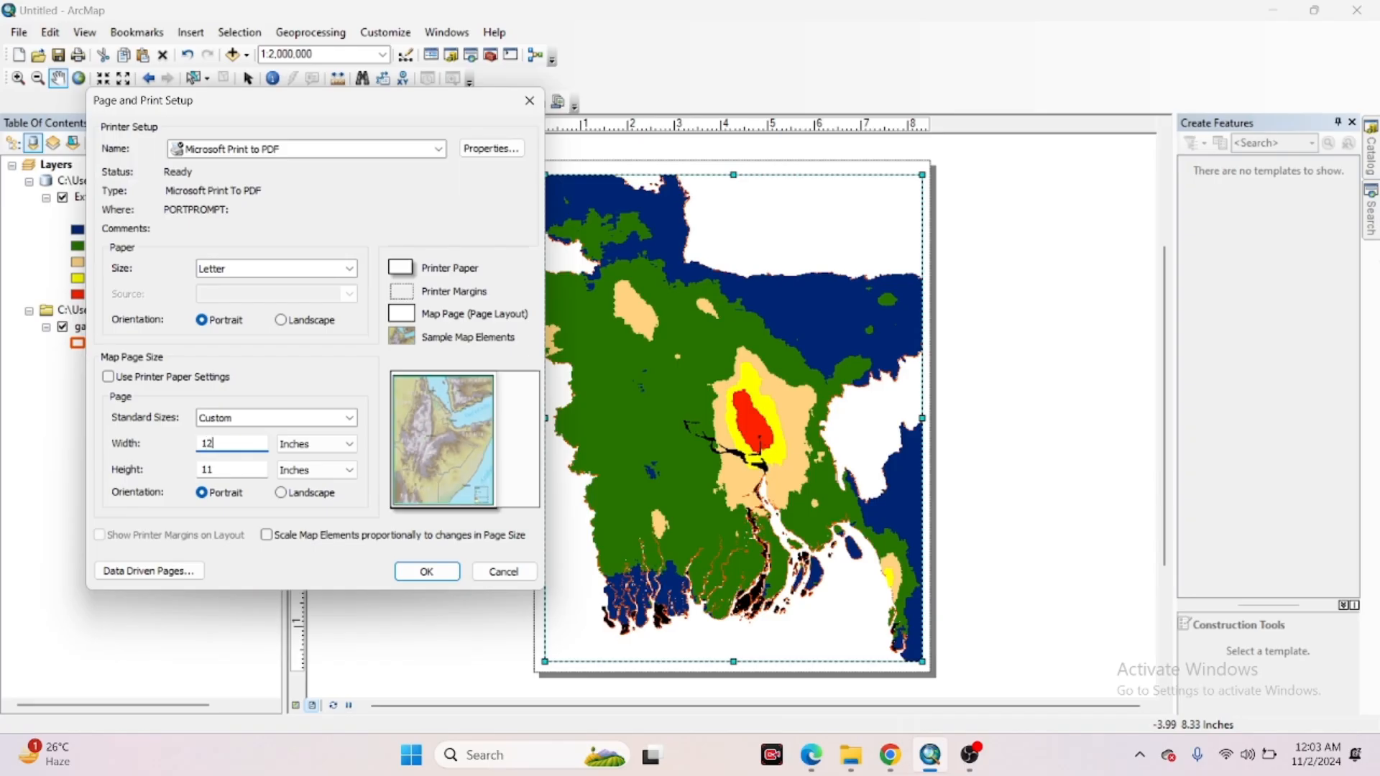
double_click(229, 468)
text(15)
click(426, 571)
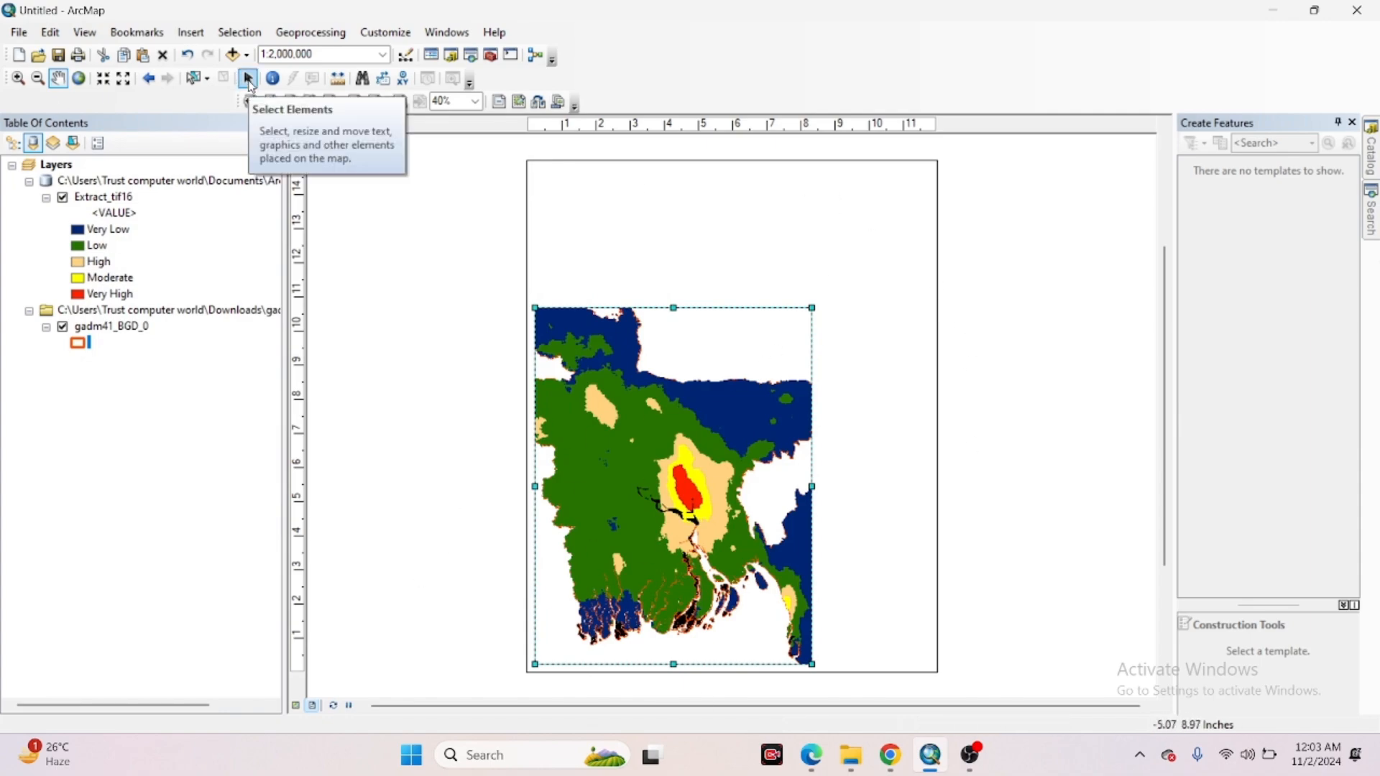
Resize the data frame to fill the enlarged page, leaving a narrow margin on all sides
click(249, 82)
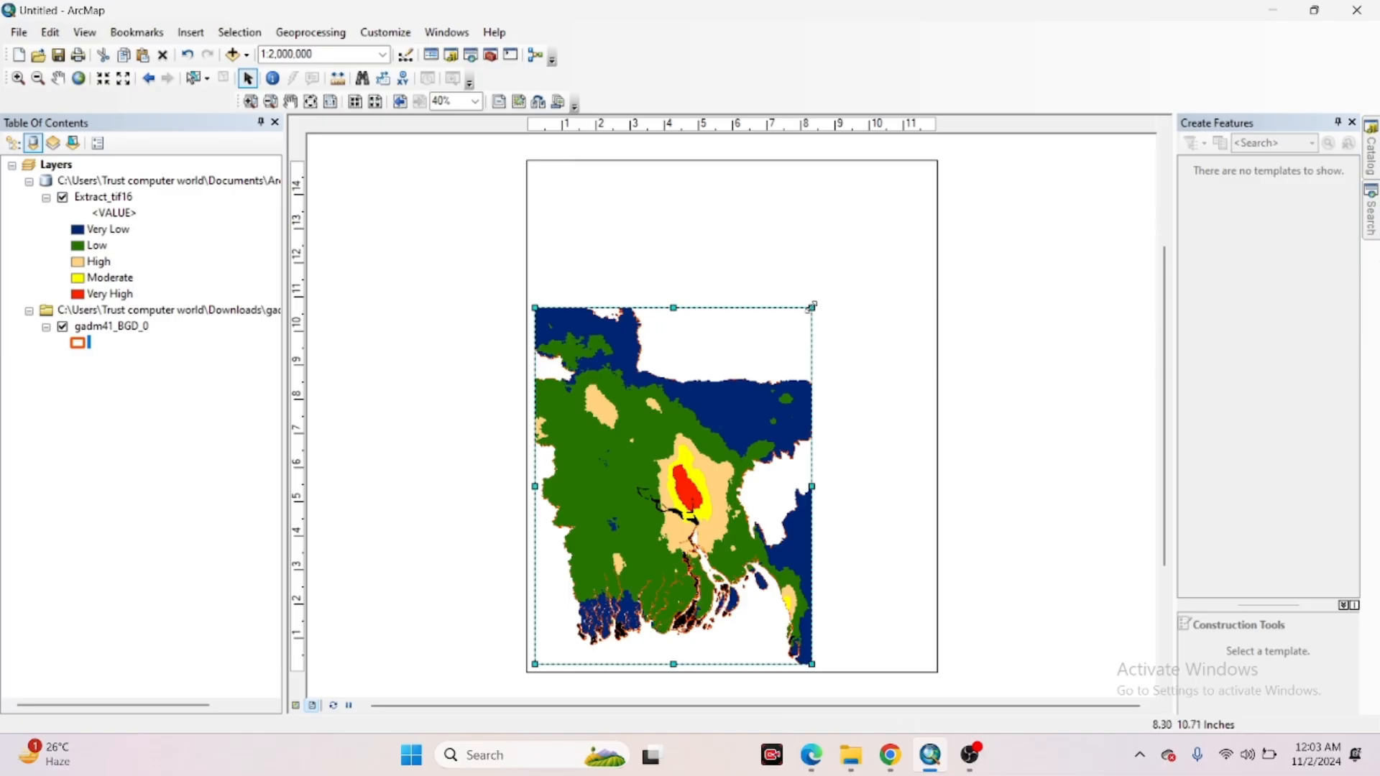
drag(814, 307, 920, 174)
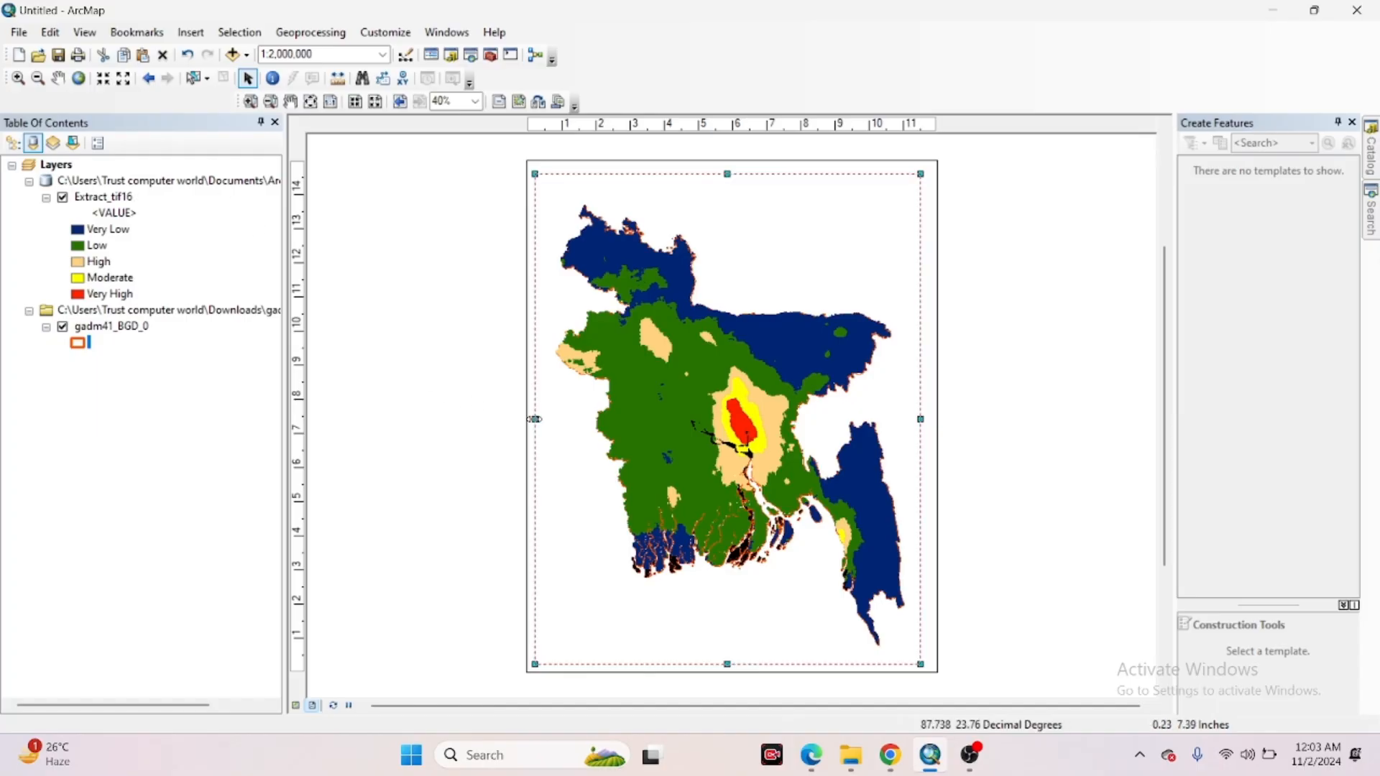
drag(536, 419, 537, 418)
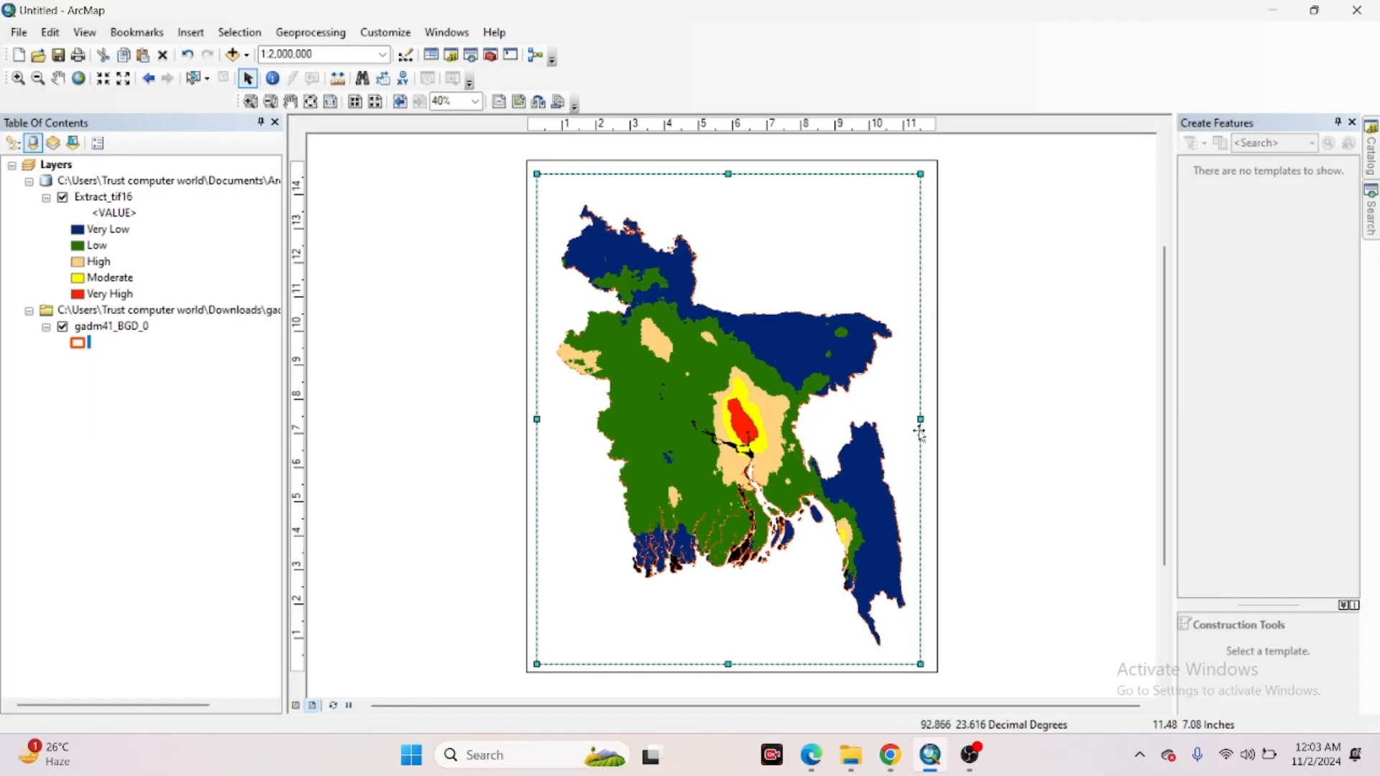
Insert the title "Nitrogen Di-Oxide Density Map 2024" and place it just inside the data frame's upper edge, above the map
click(189, 34)
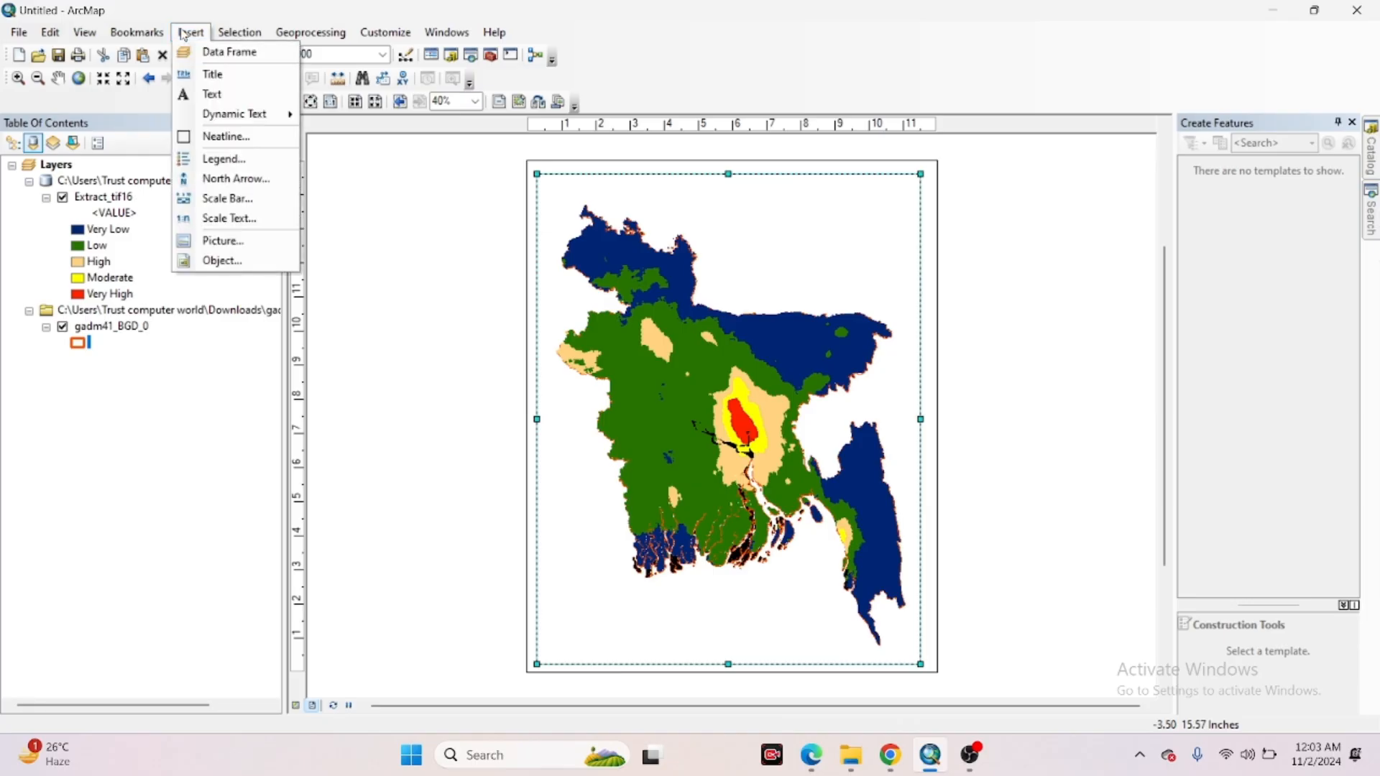
click(209, 71)
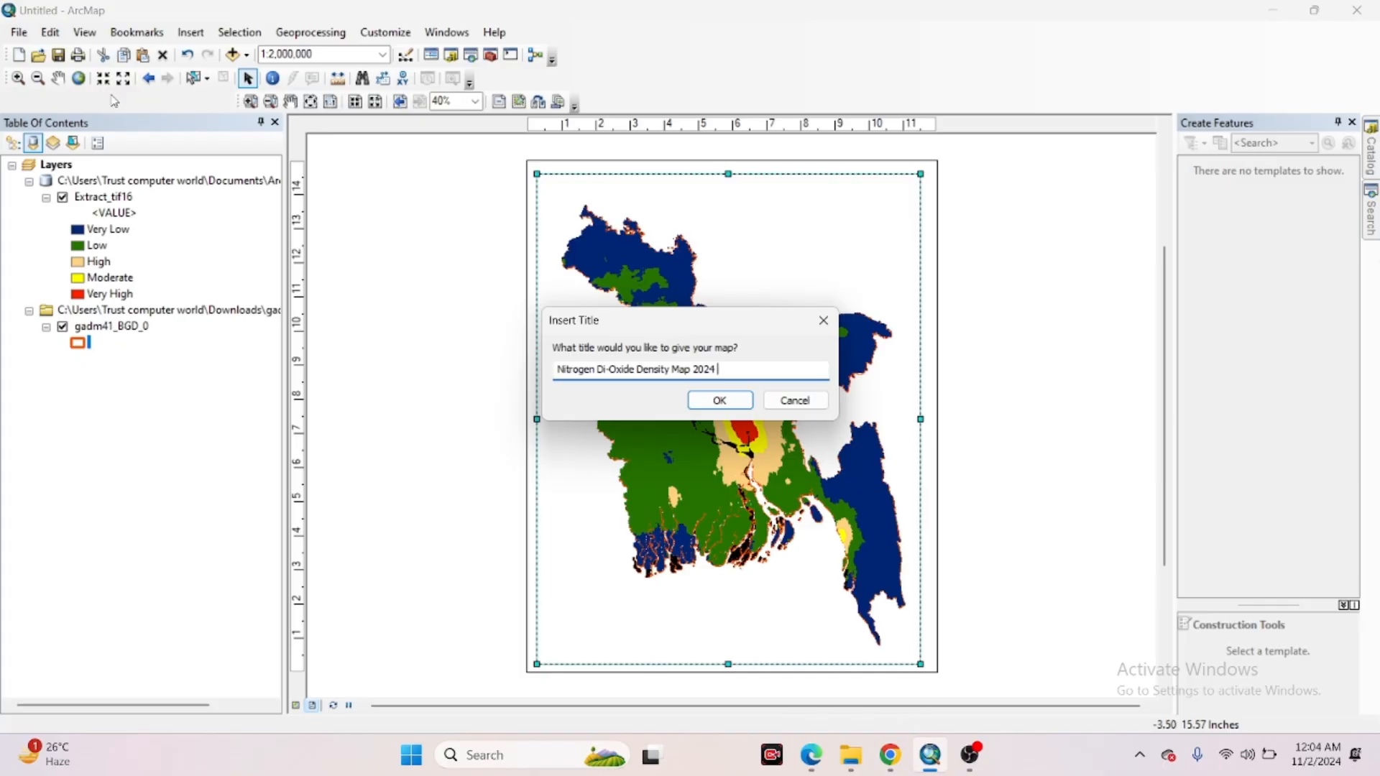
click(718, 401)
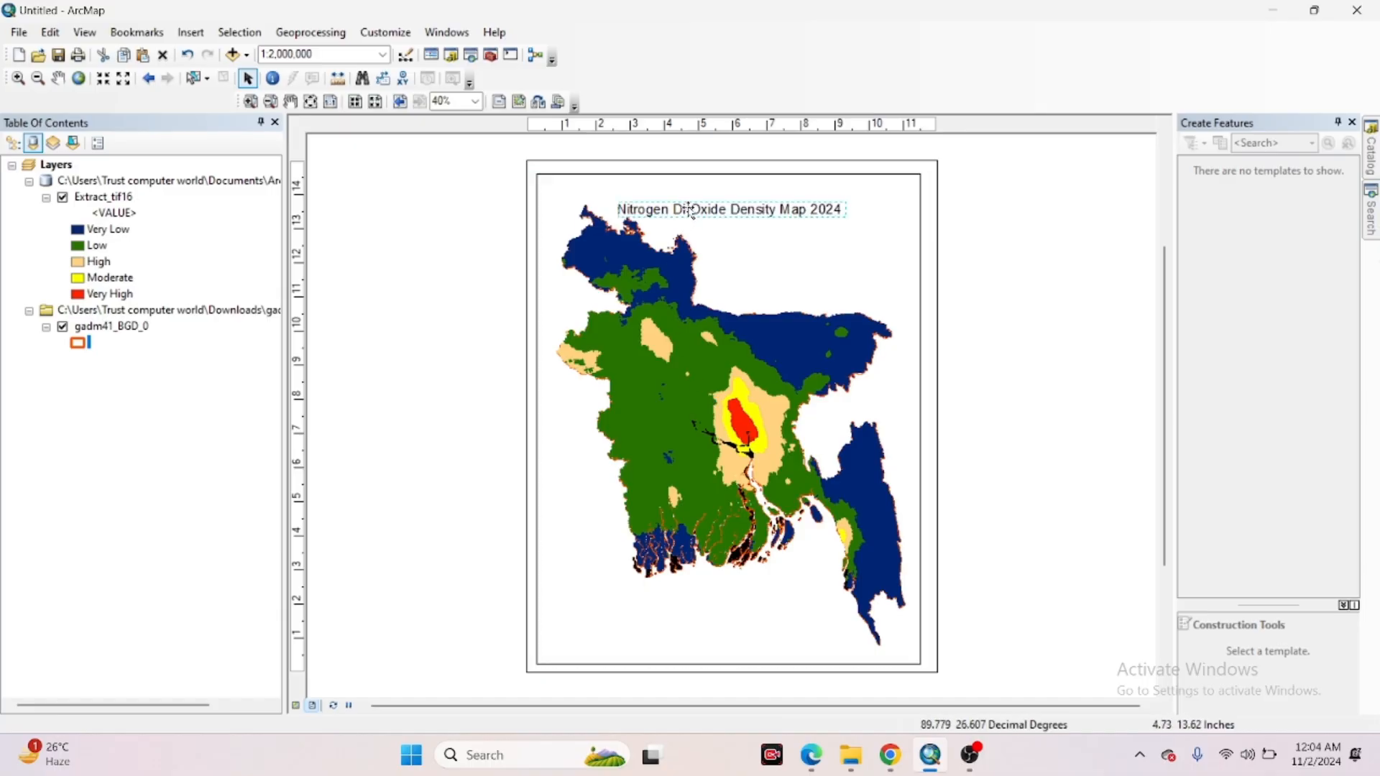
drag(691, 189, 695, 193)
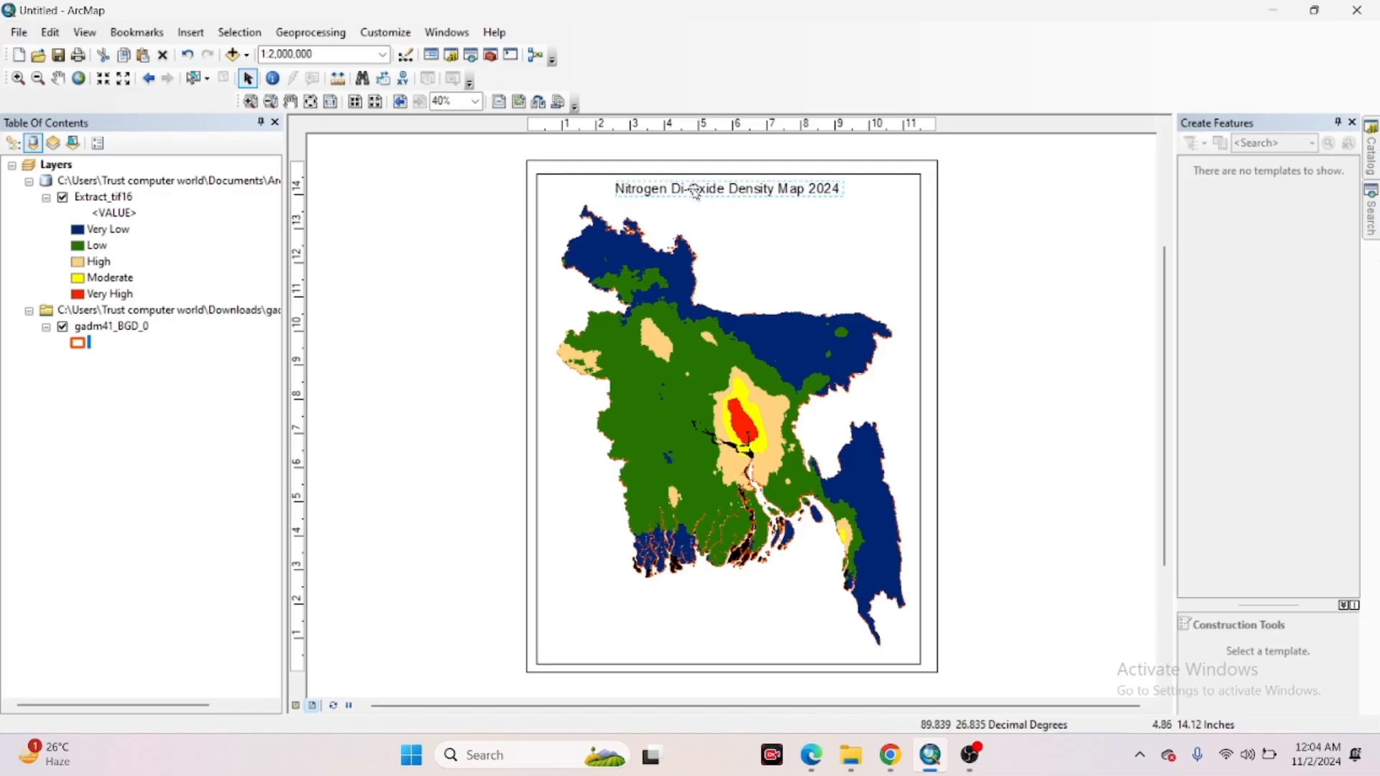
Make the map title's text bold
double_click(695, 191)
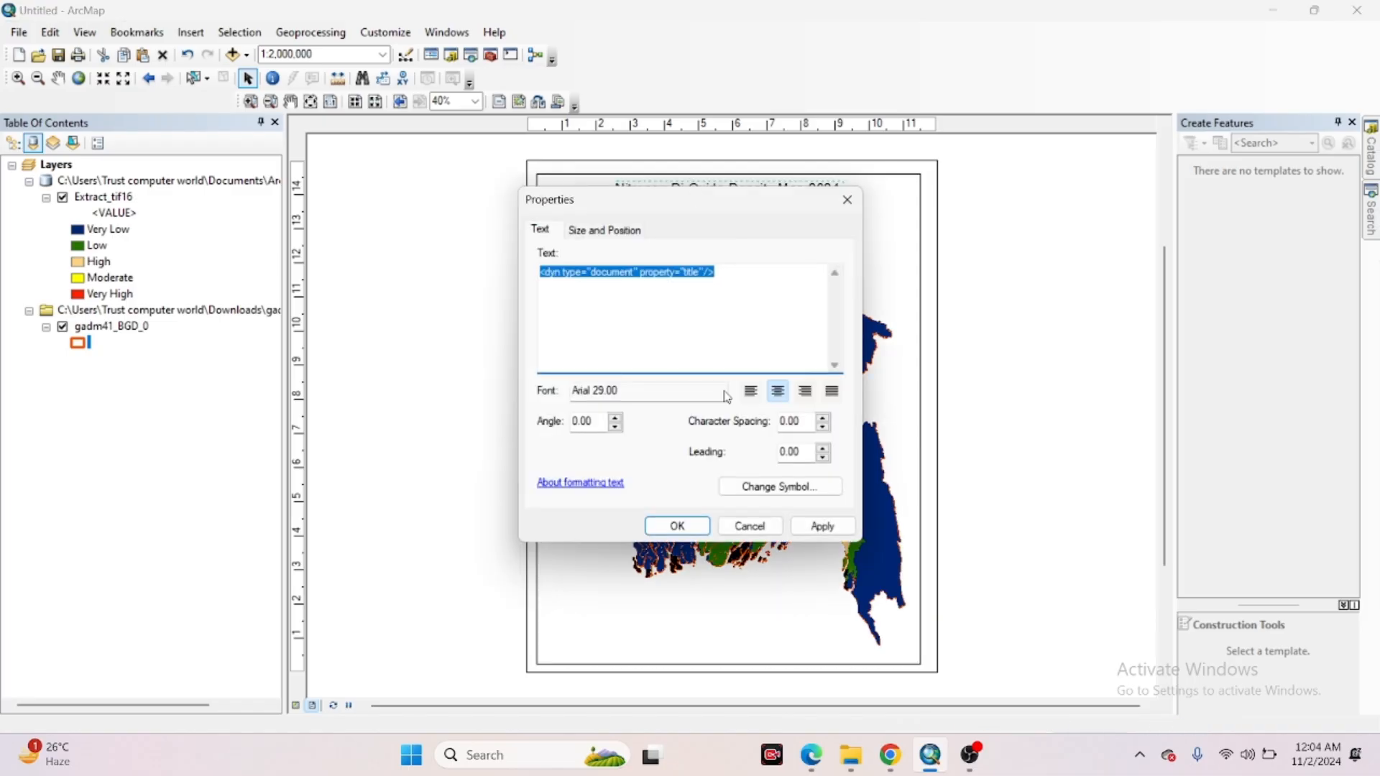
click(757, 489)
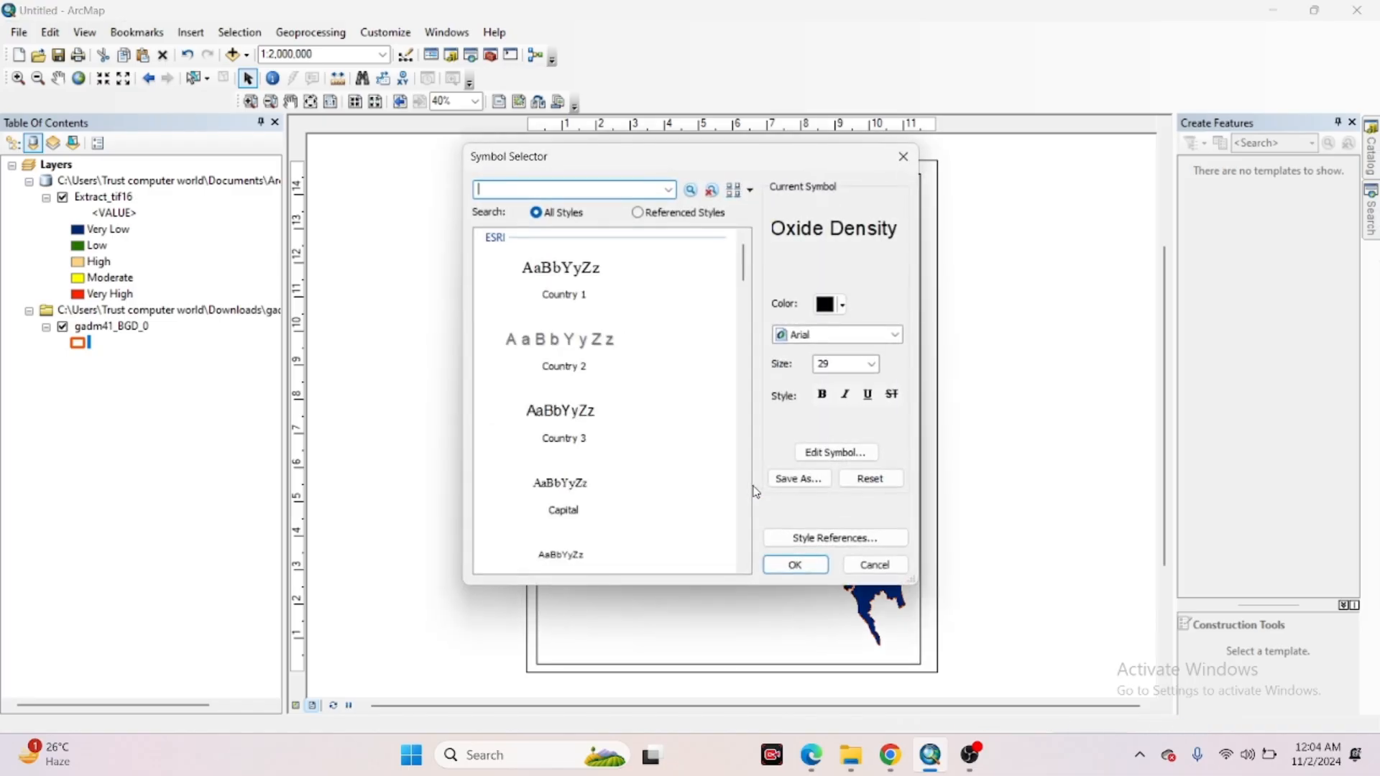
click(824, 395)
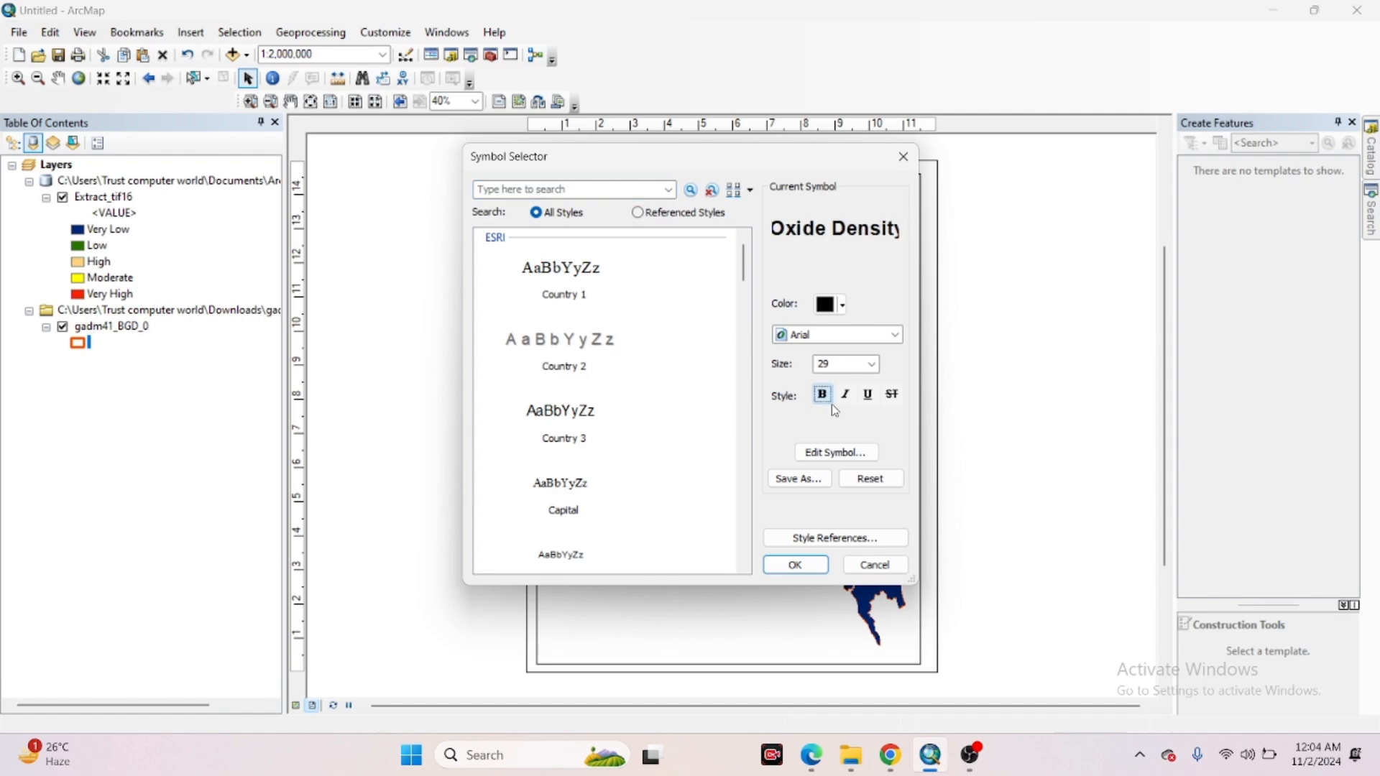
click(846, 305)
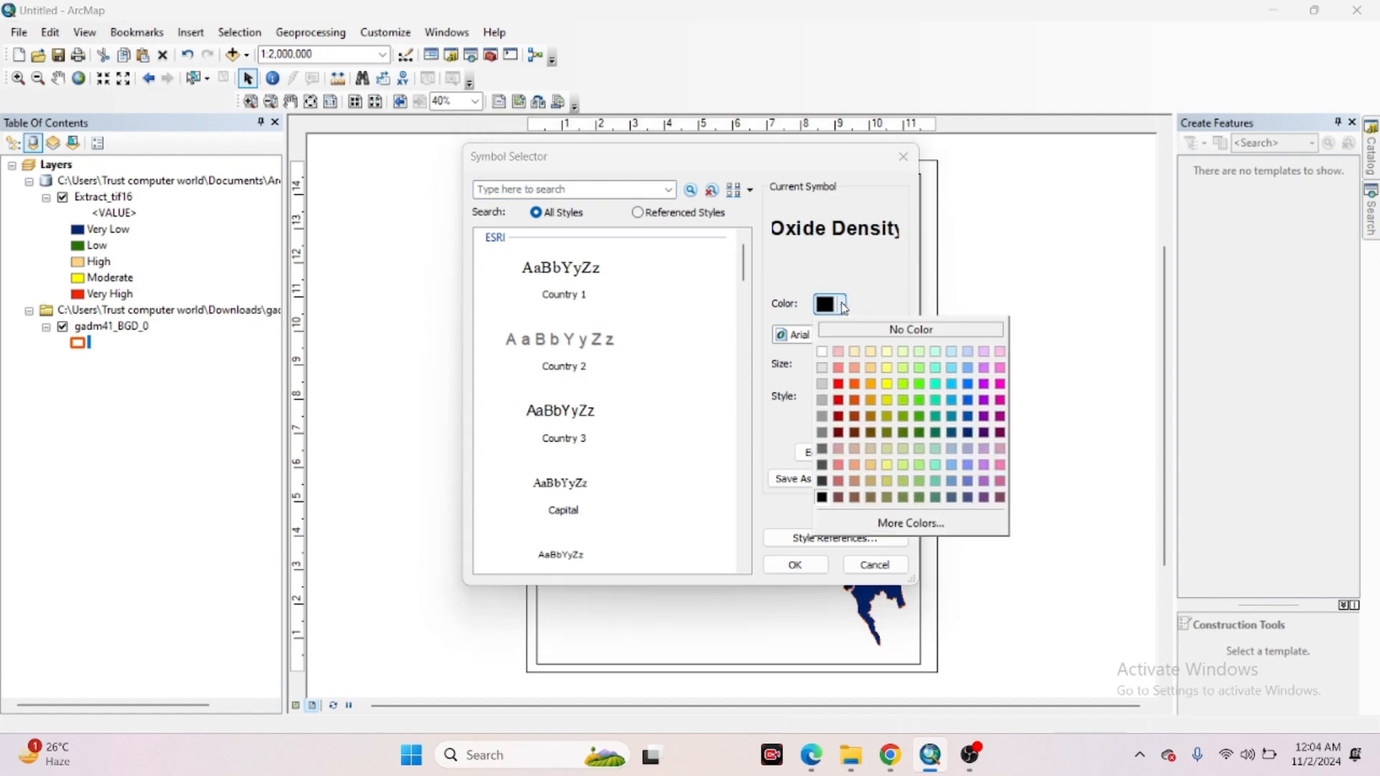
click(880, 277)
click(812, 568)
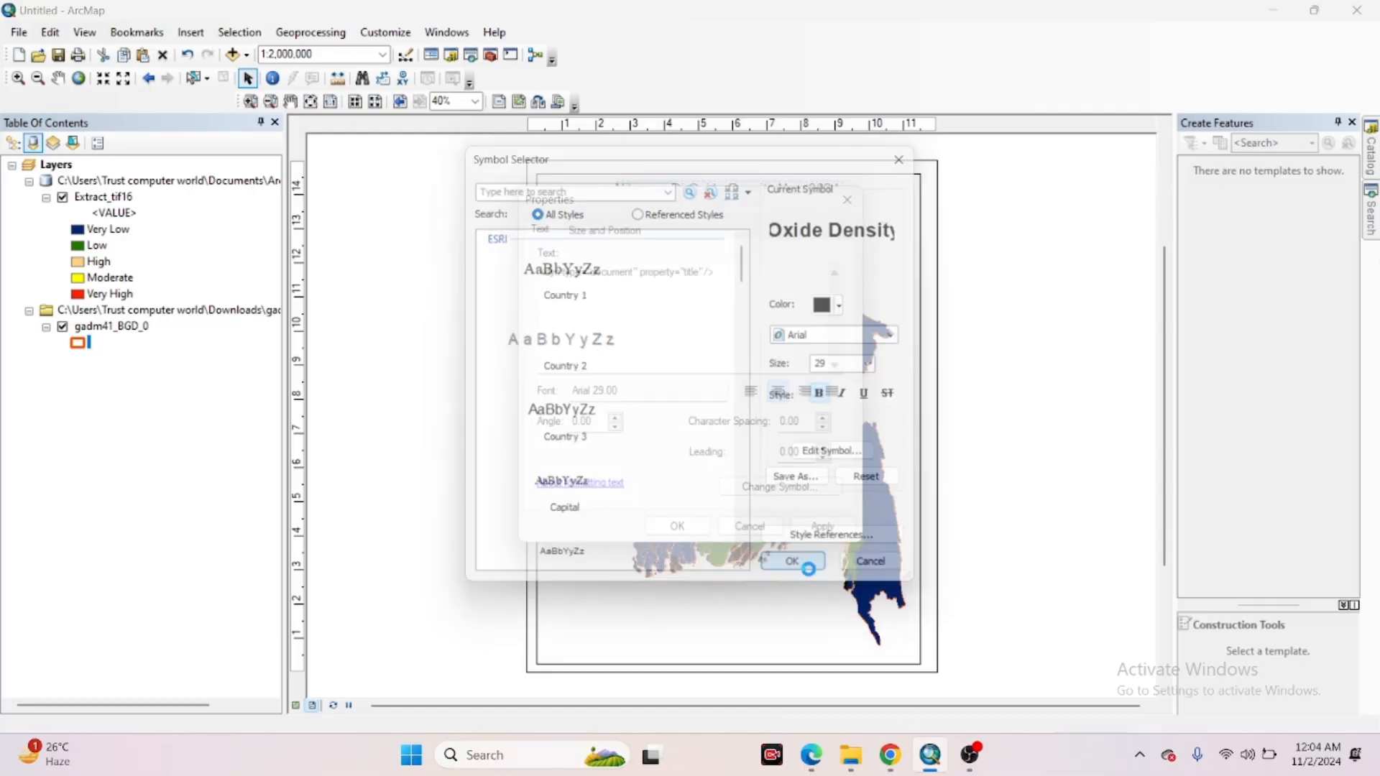
click(829, 534)
click(678, 526)
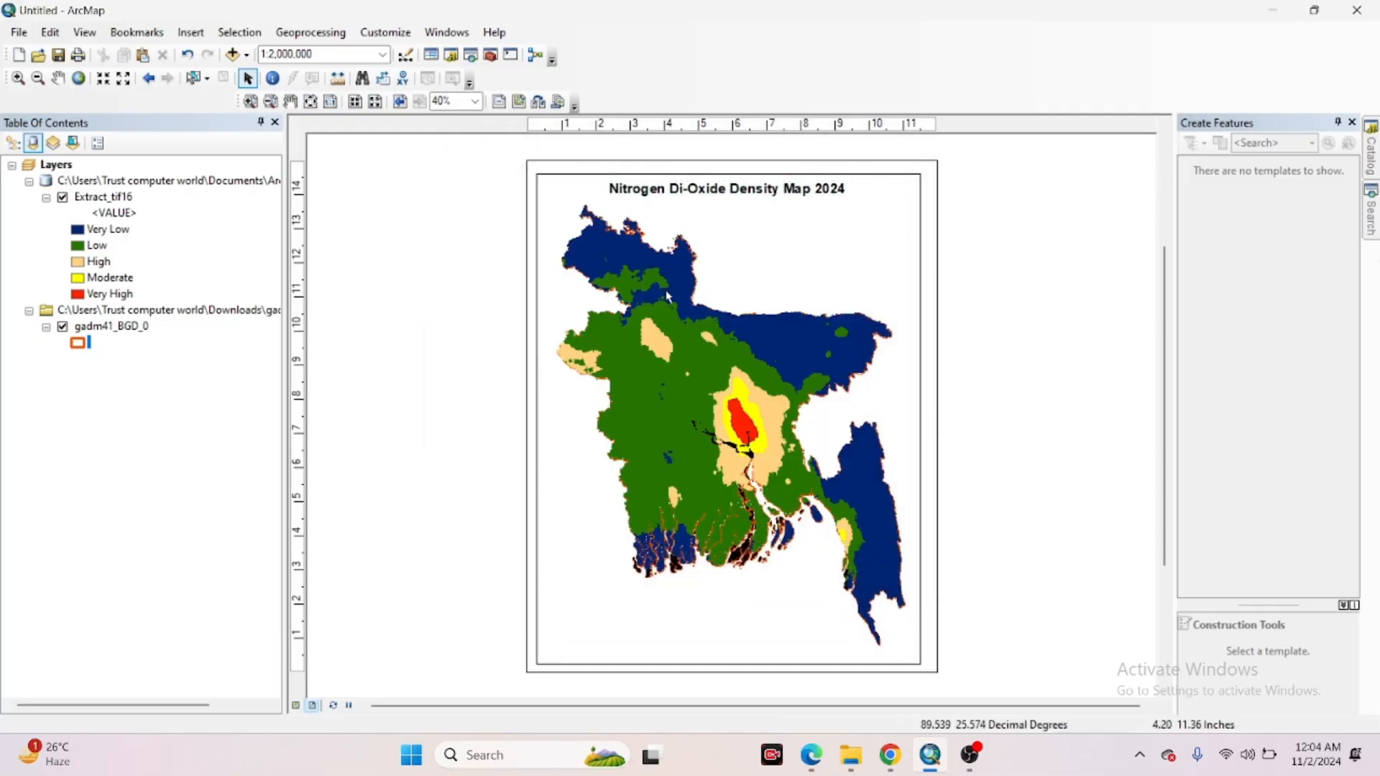
Insert the ESRI North 1 north arrow and place it in the data frame's upper-right corner, beside the title
click(808, 243)
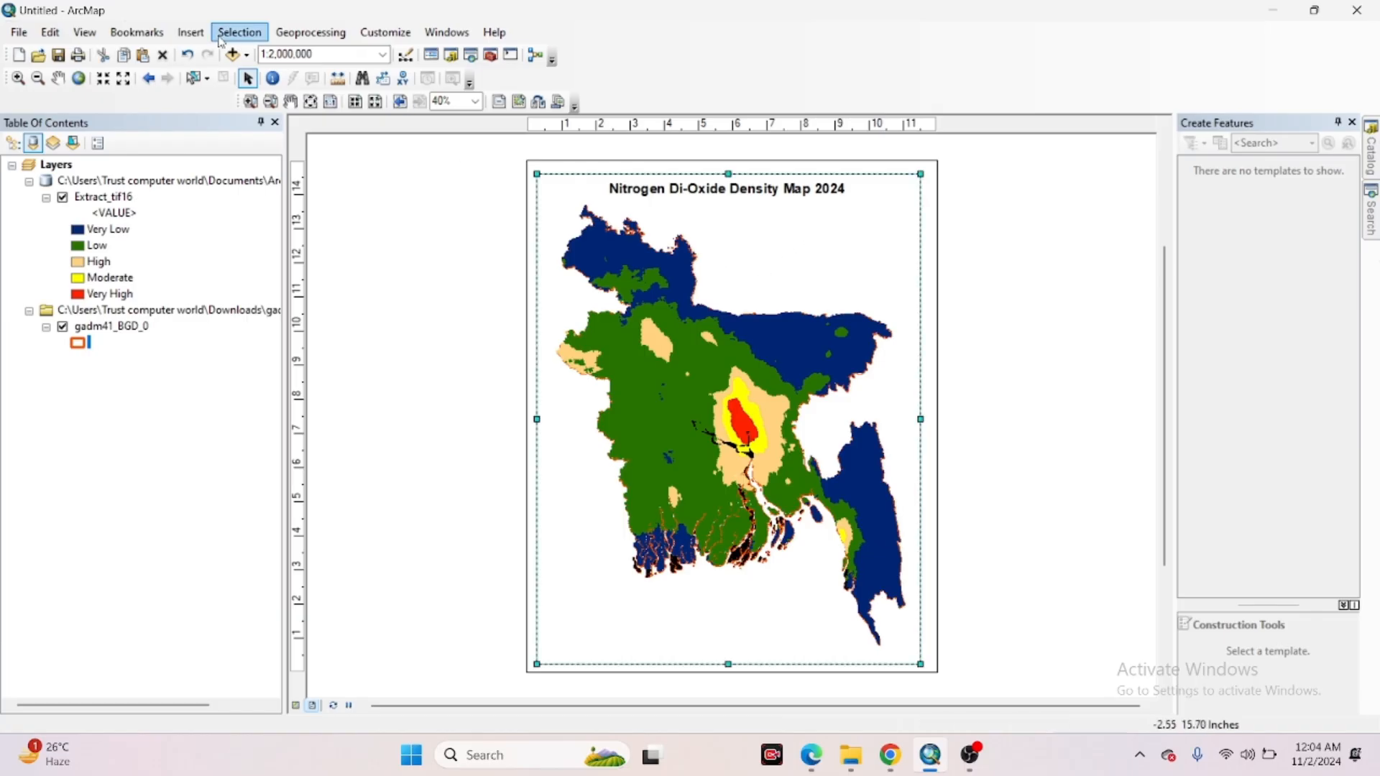
click(190, 32)
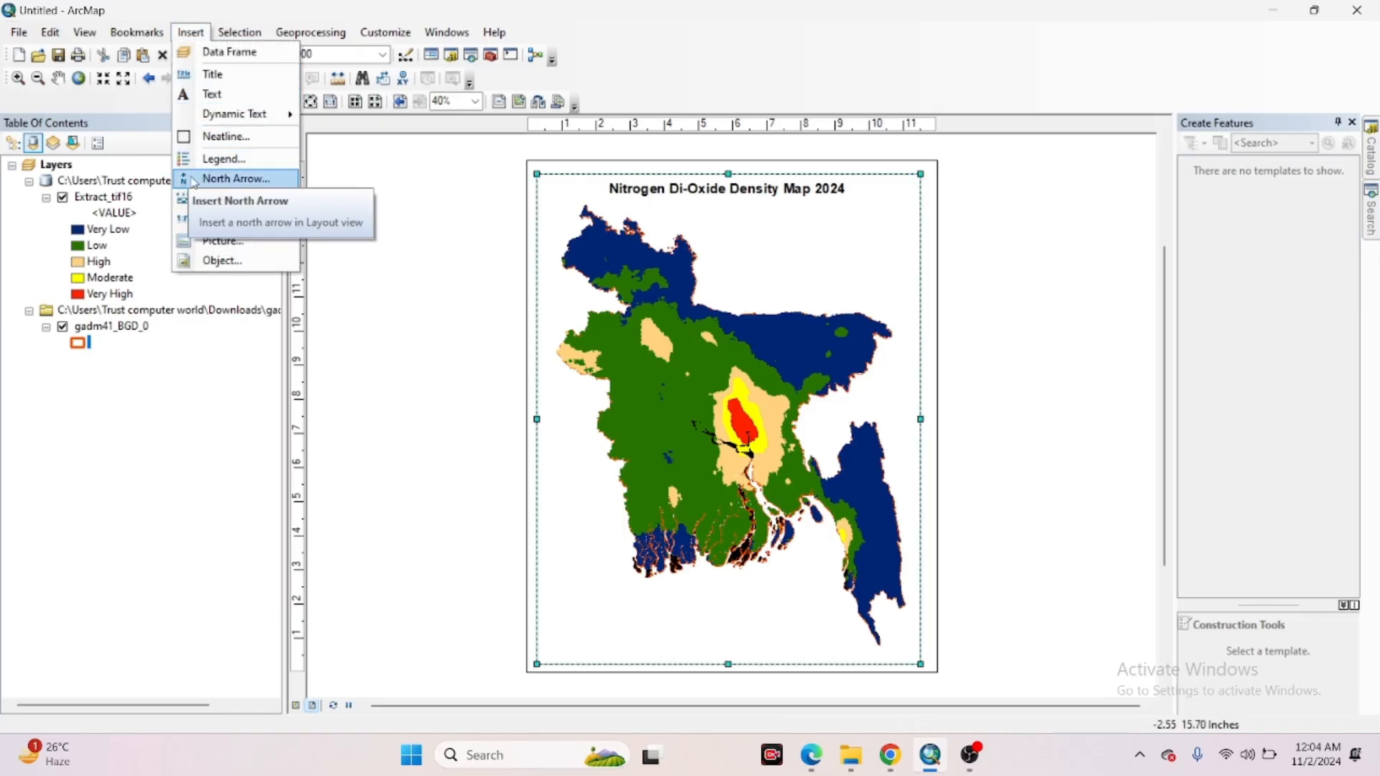
click(215, 178)
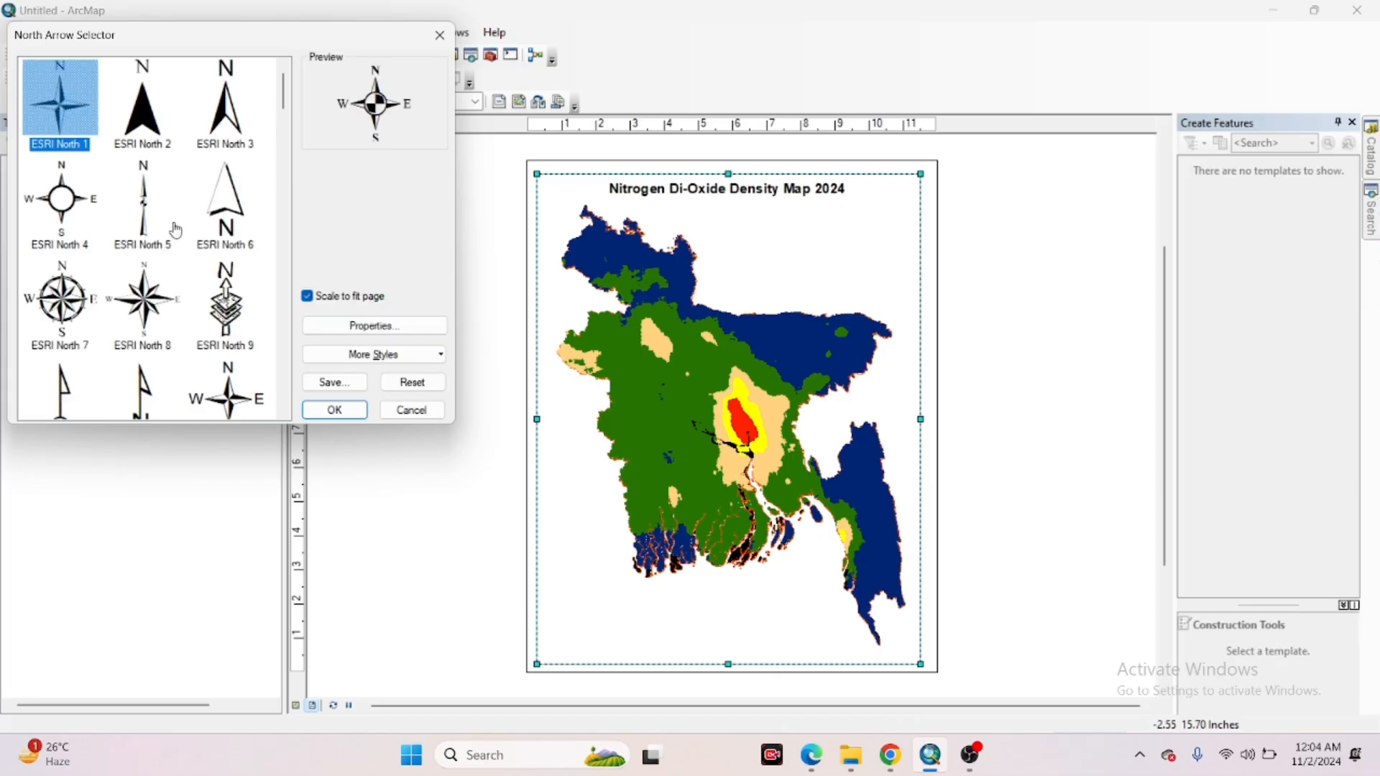
click(46, 209)
click(69, 284)
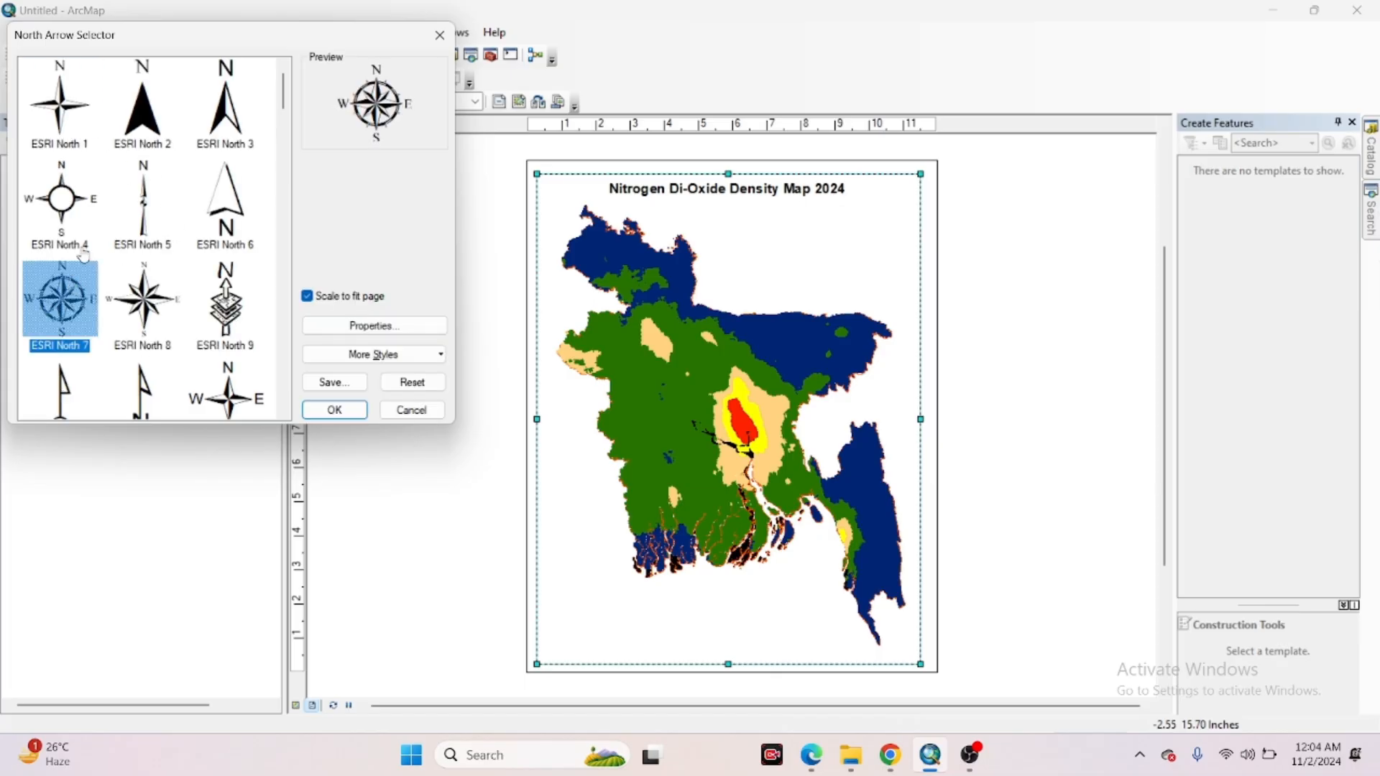
click(54, 91)
click(337, 413)
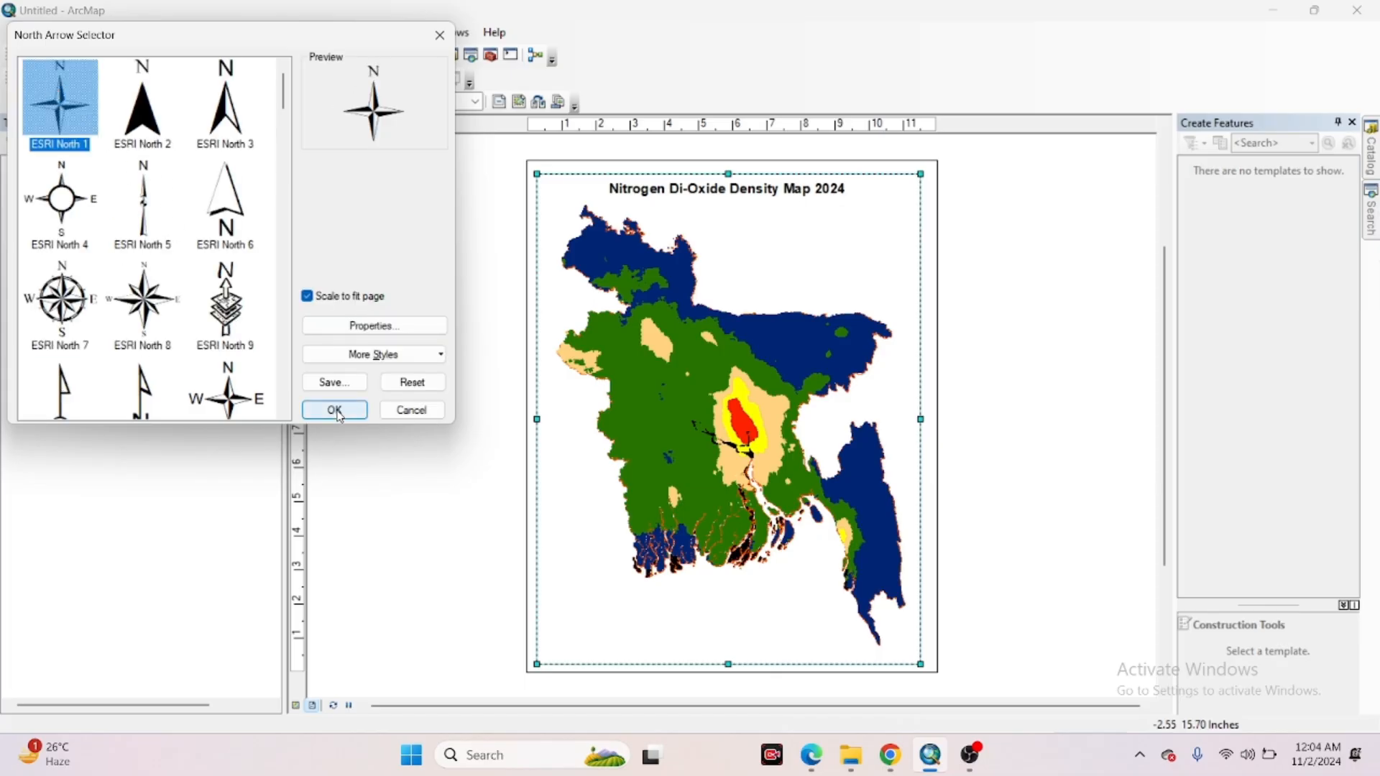
drag(644, 475, 895, 209)
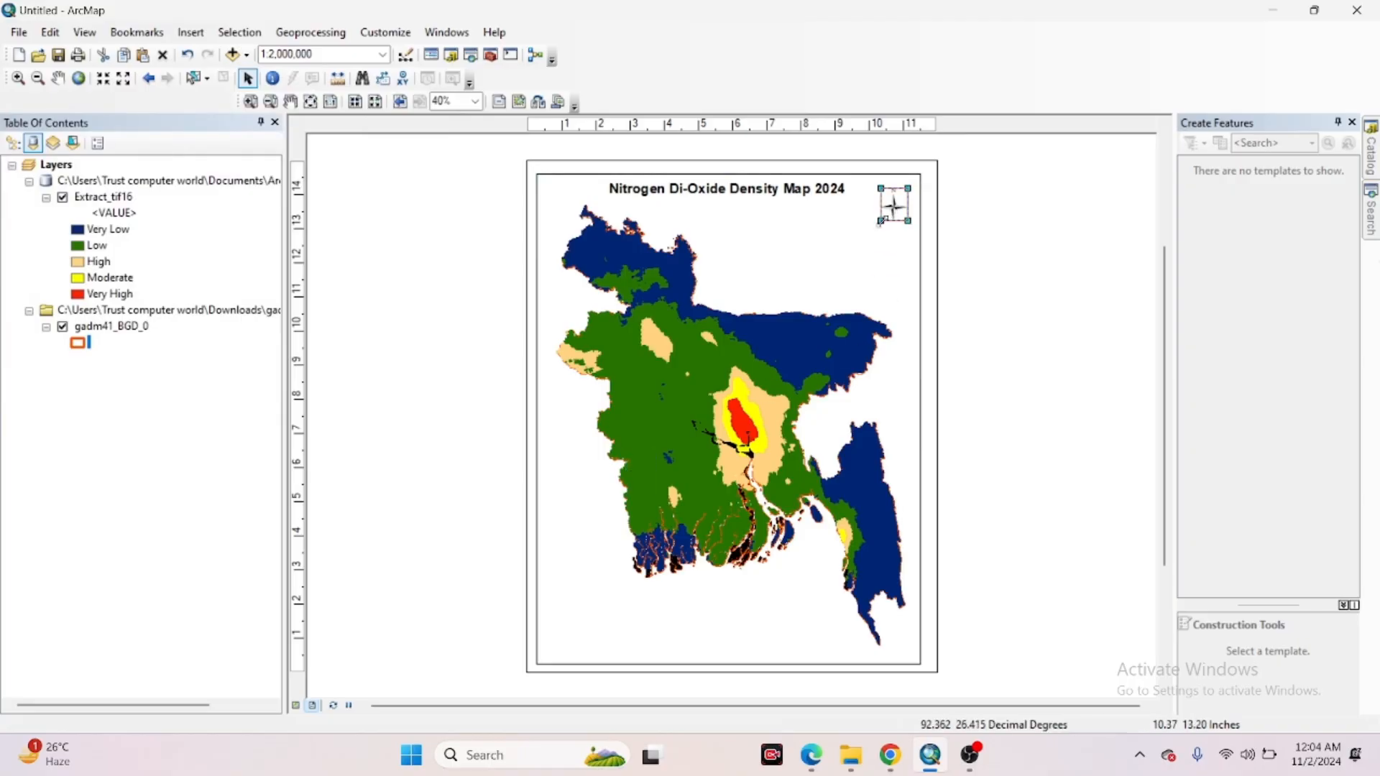
click(1032, 271)
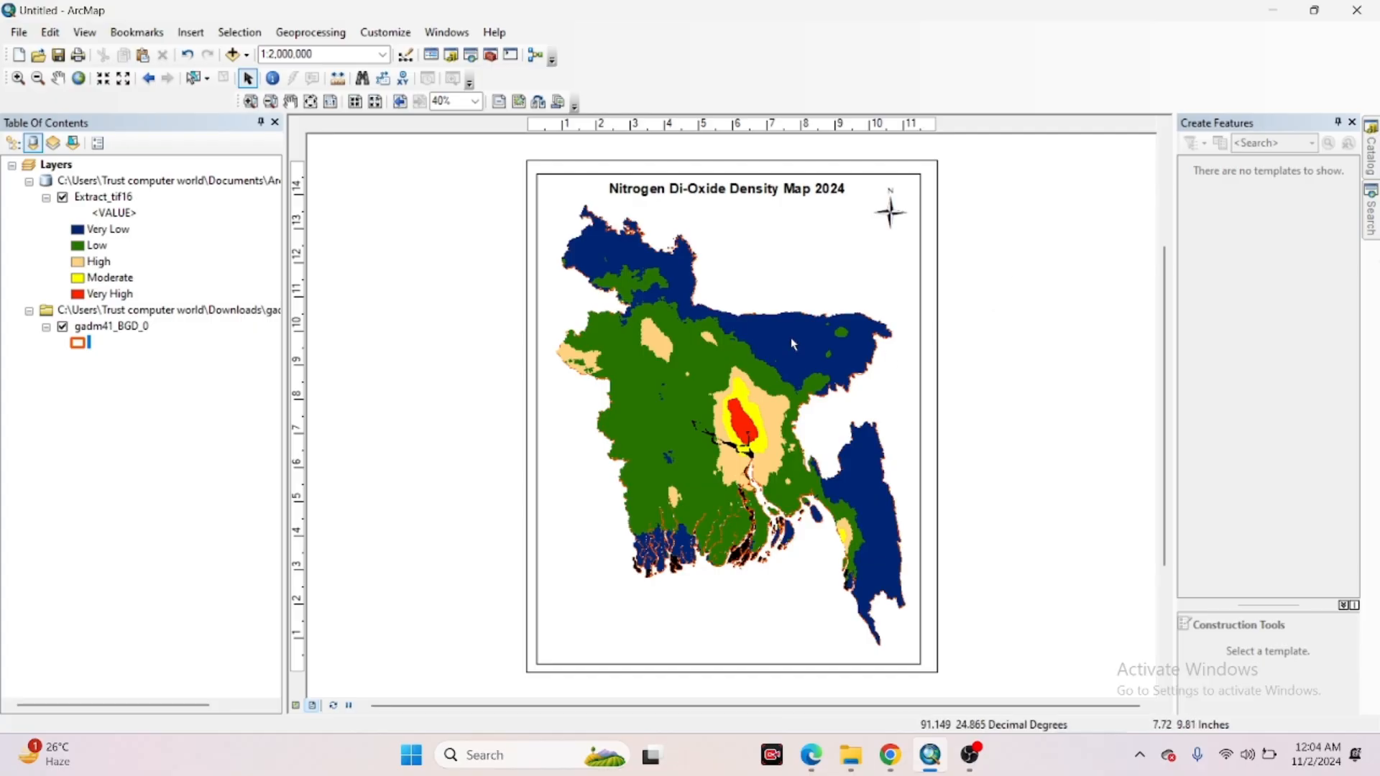
Insert a Scale Line 2 scale bar in miles and place it in the blank area above the map's northeastern part
click(801, 284)
click(191, 32)
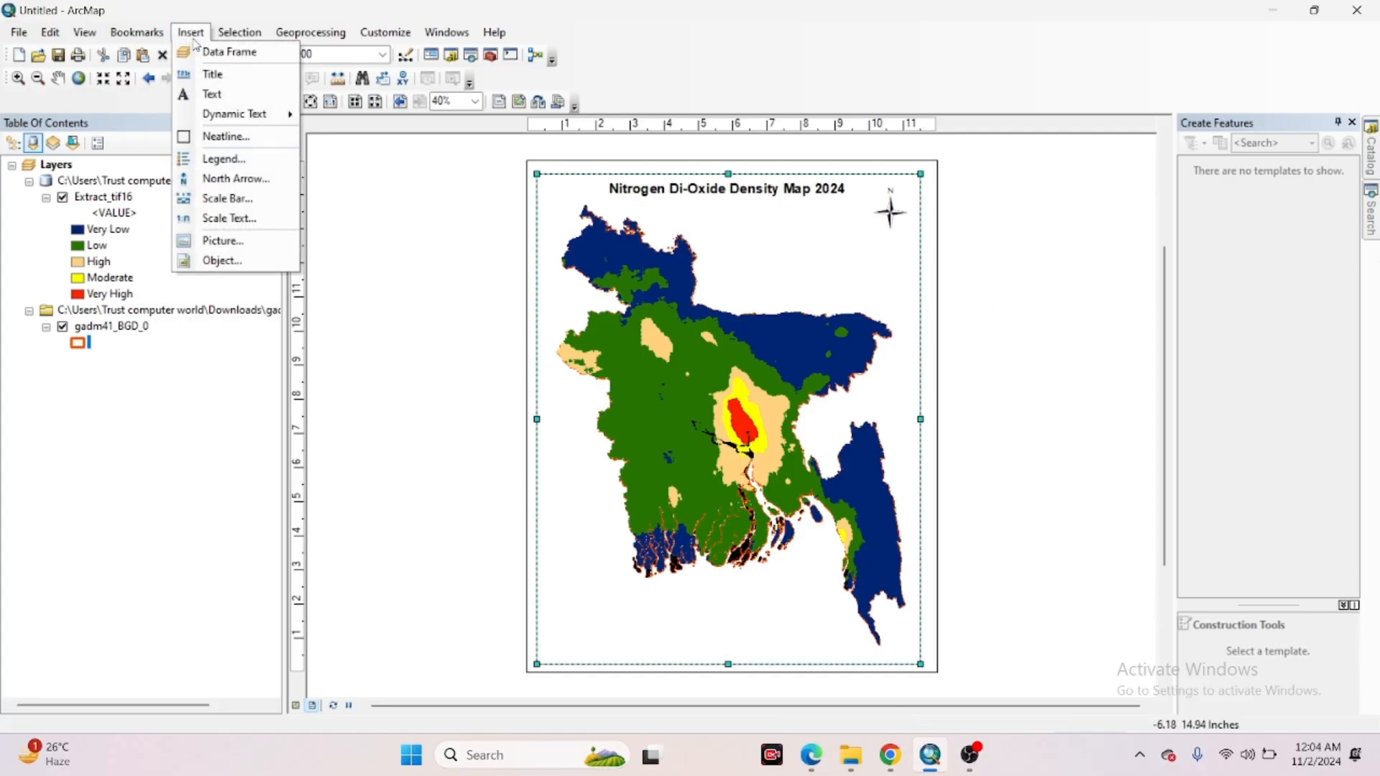
click(214, 200)
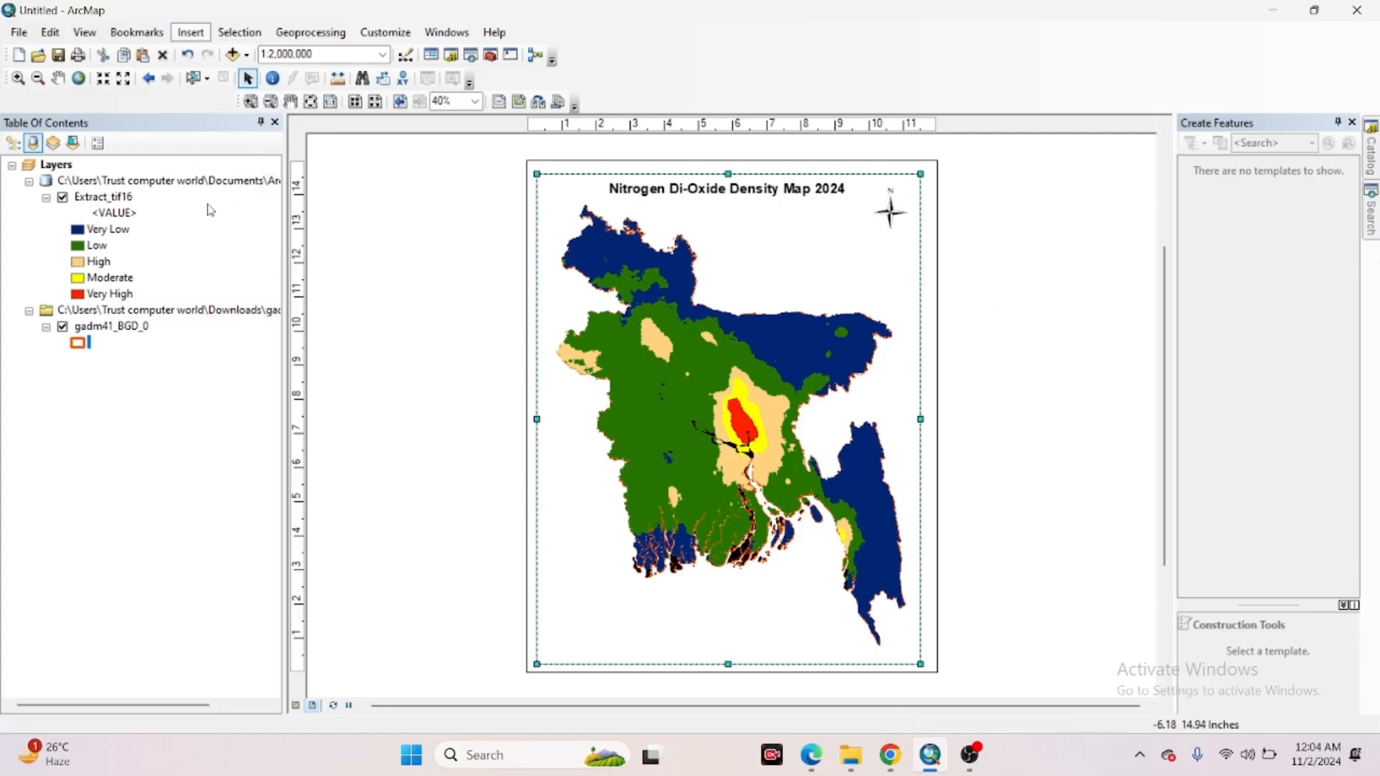
click(90, 132)
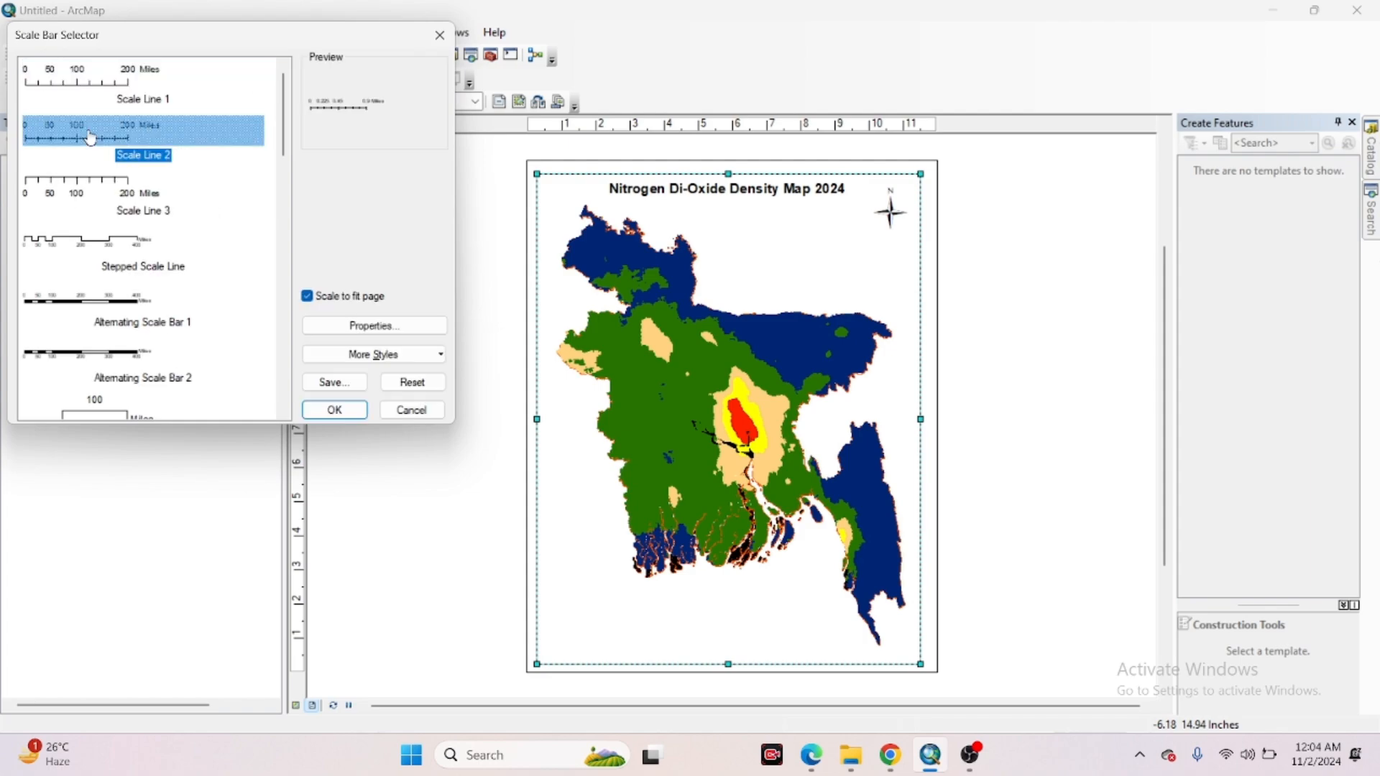
click(76, 179)
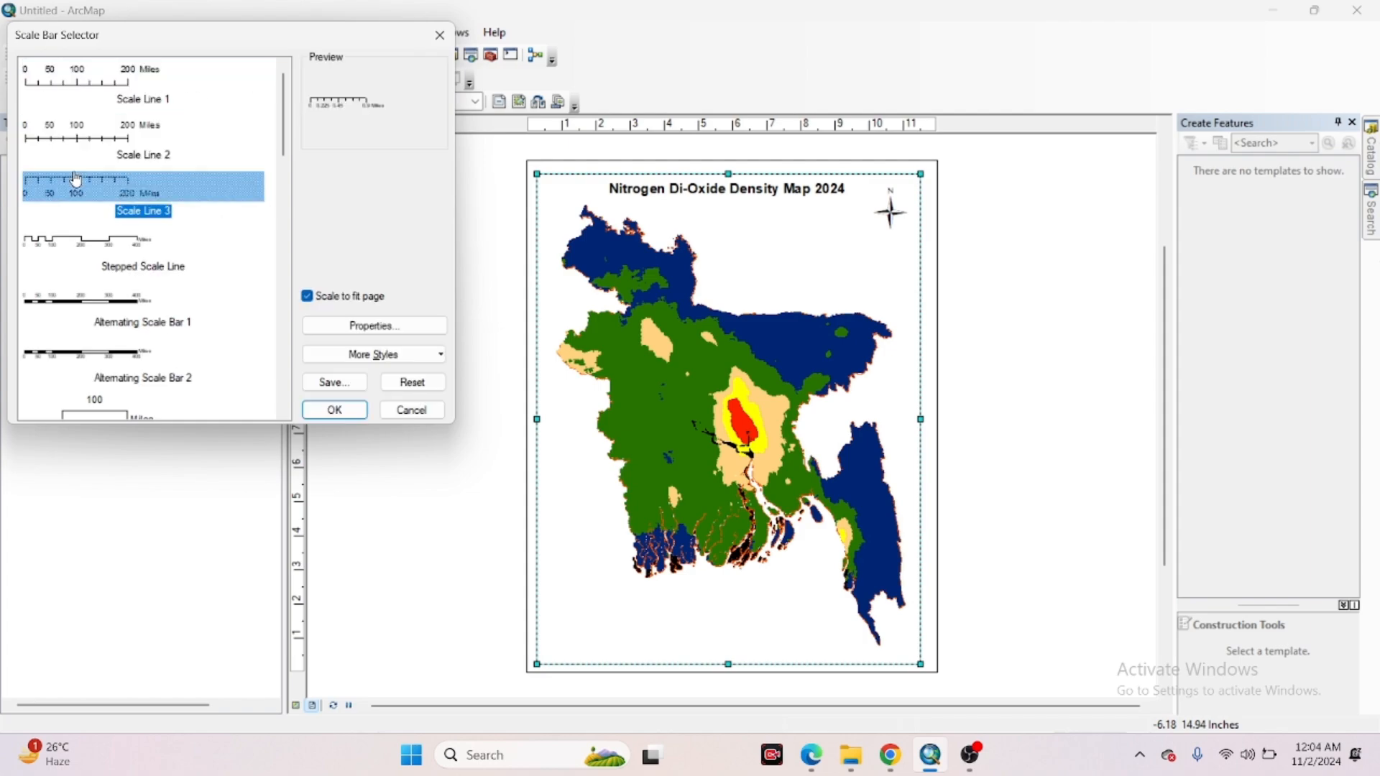
click(83, 129)
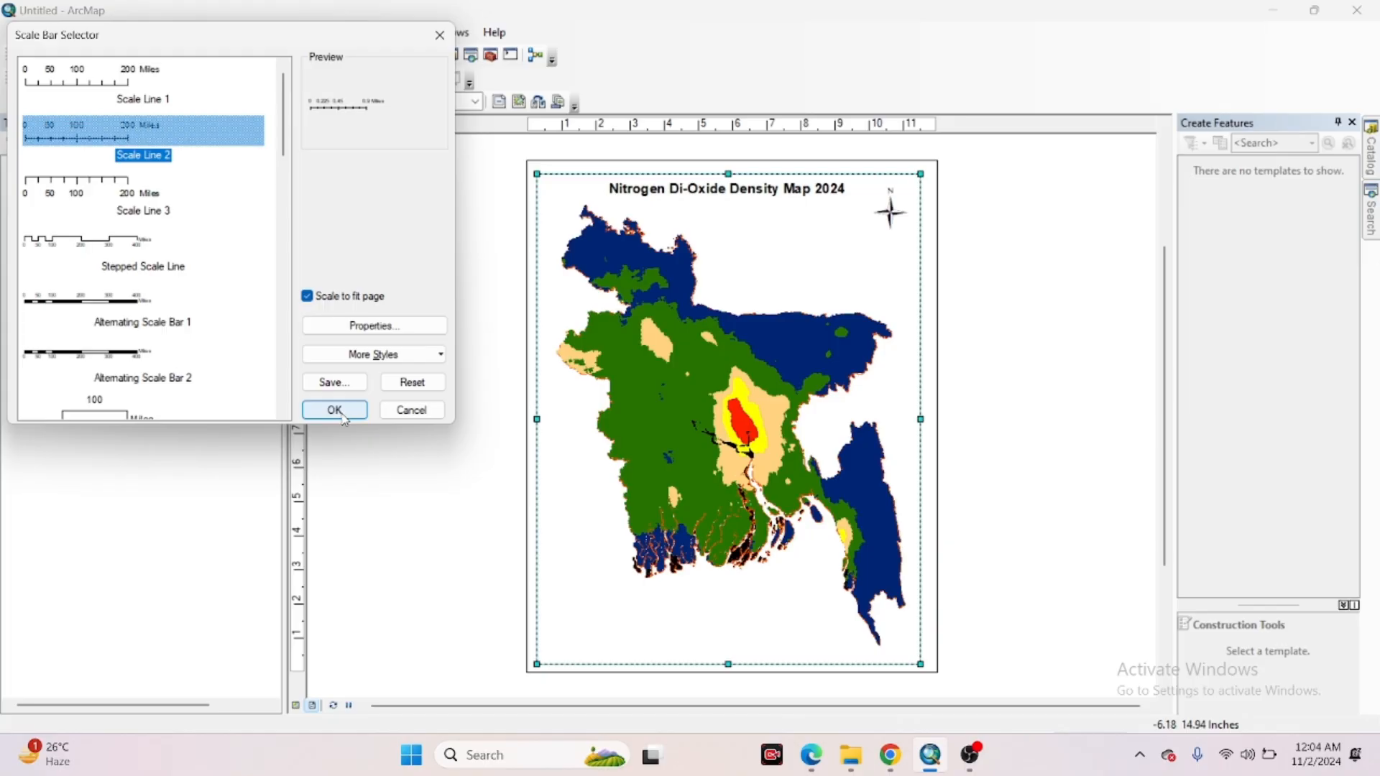
click(306, 301)
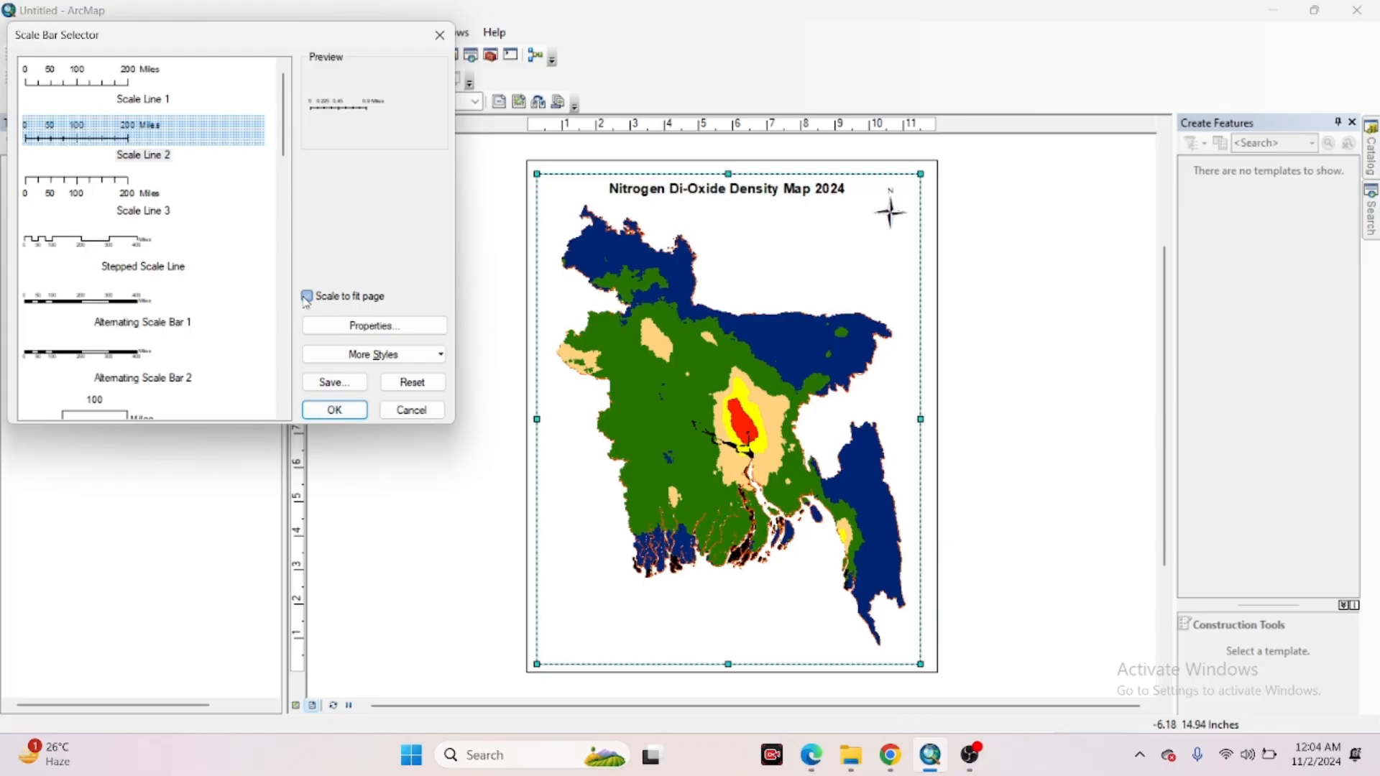
click(334, 409)
drag(704, 430, 758, 302)
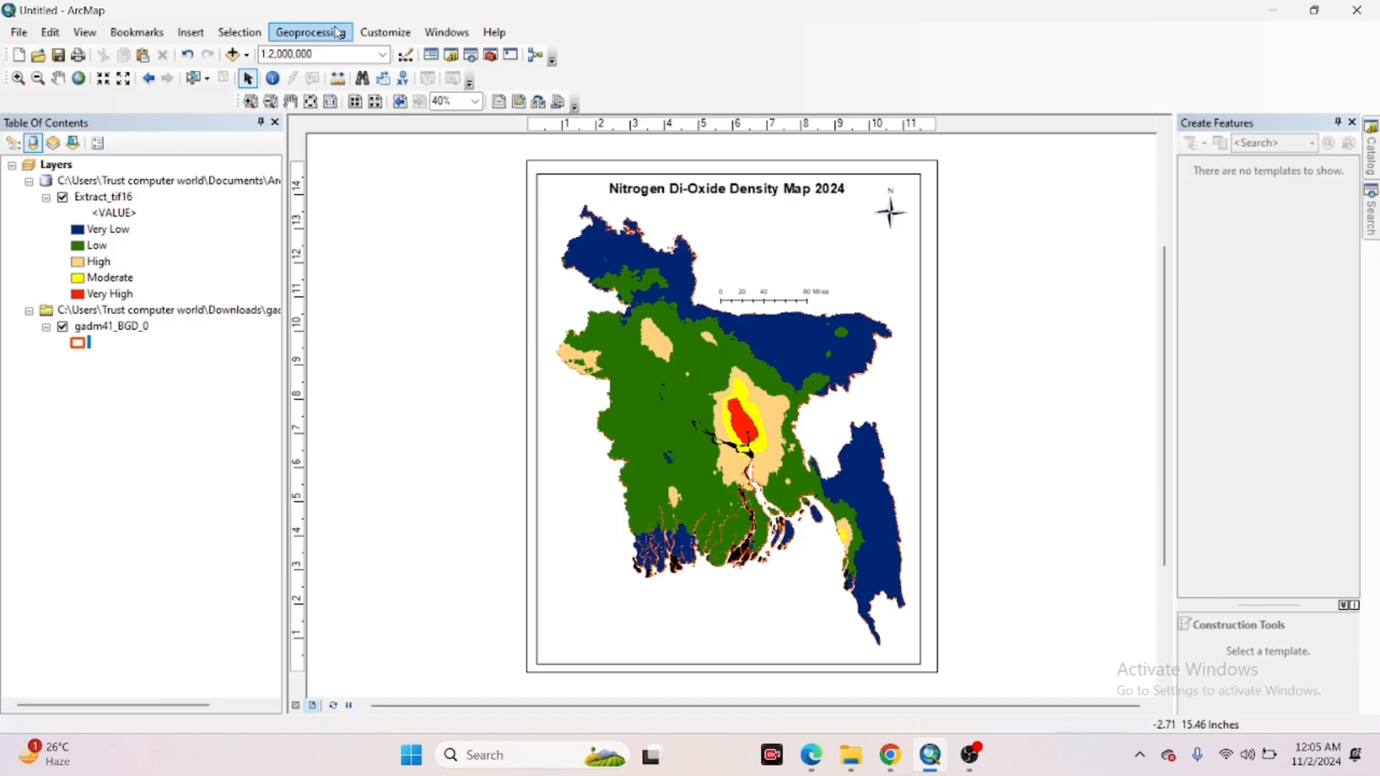
Insert a legend containing only the Extract_tif16 layer, leaving out gadm41_BGD_0 and keeping the default title, frame and patch settings
click(191, 32)
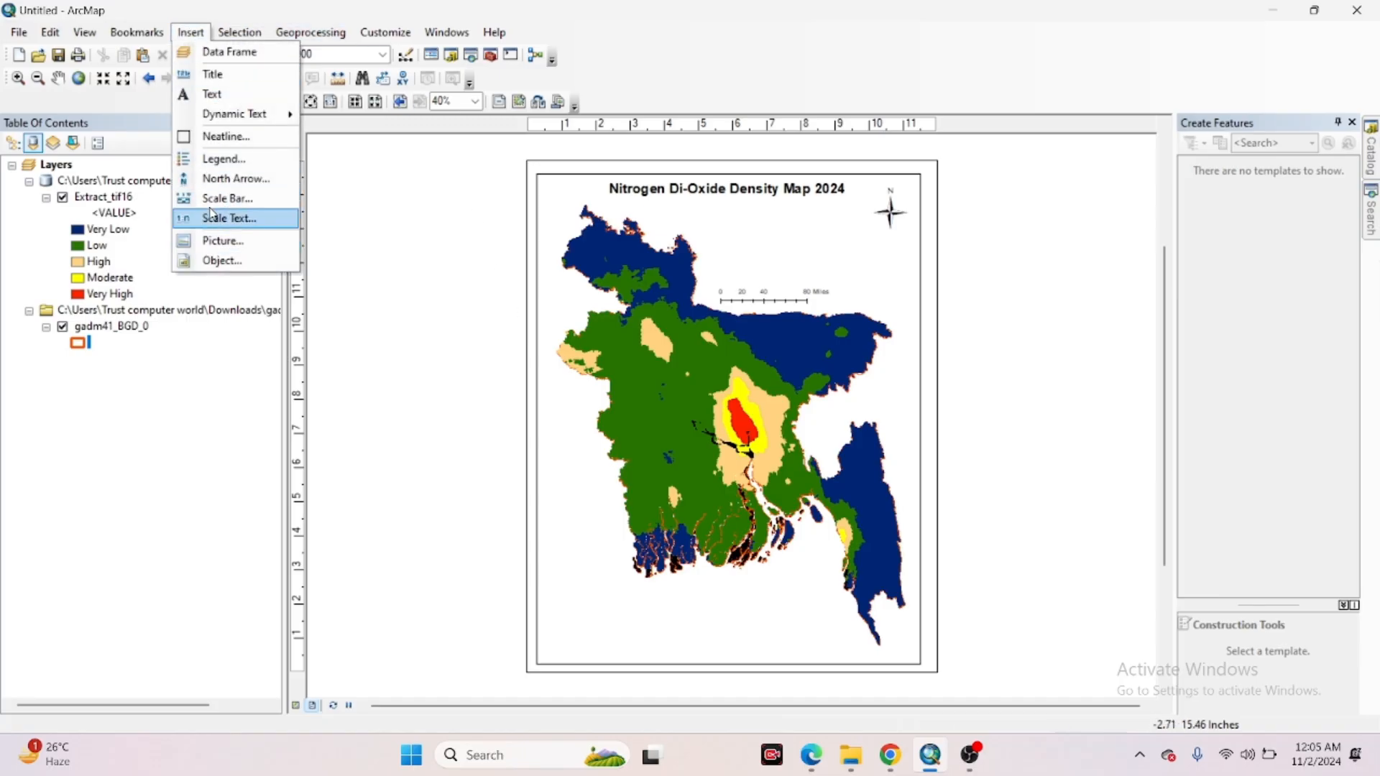
click(217, 159)
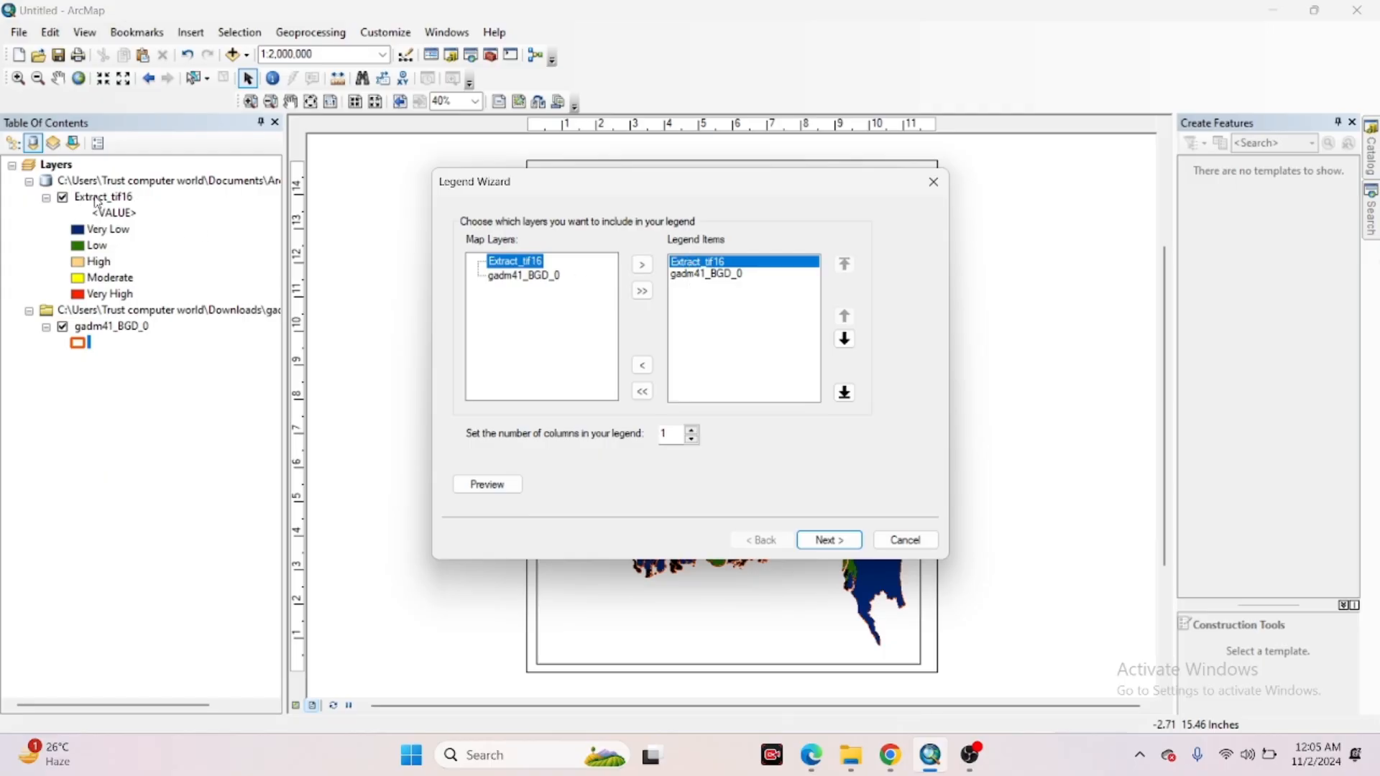
click(707, 276)
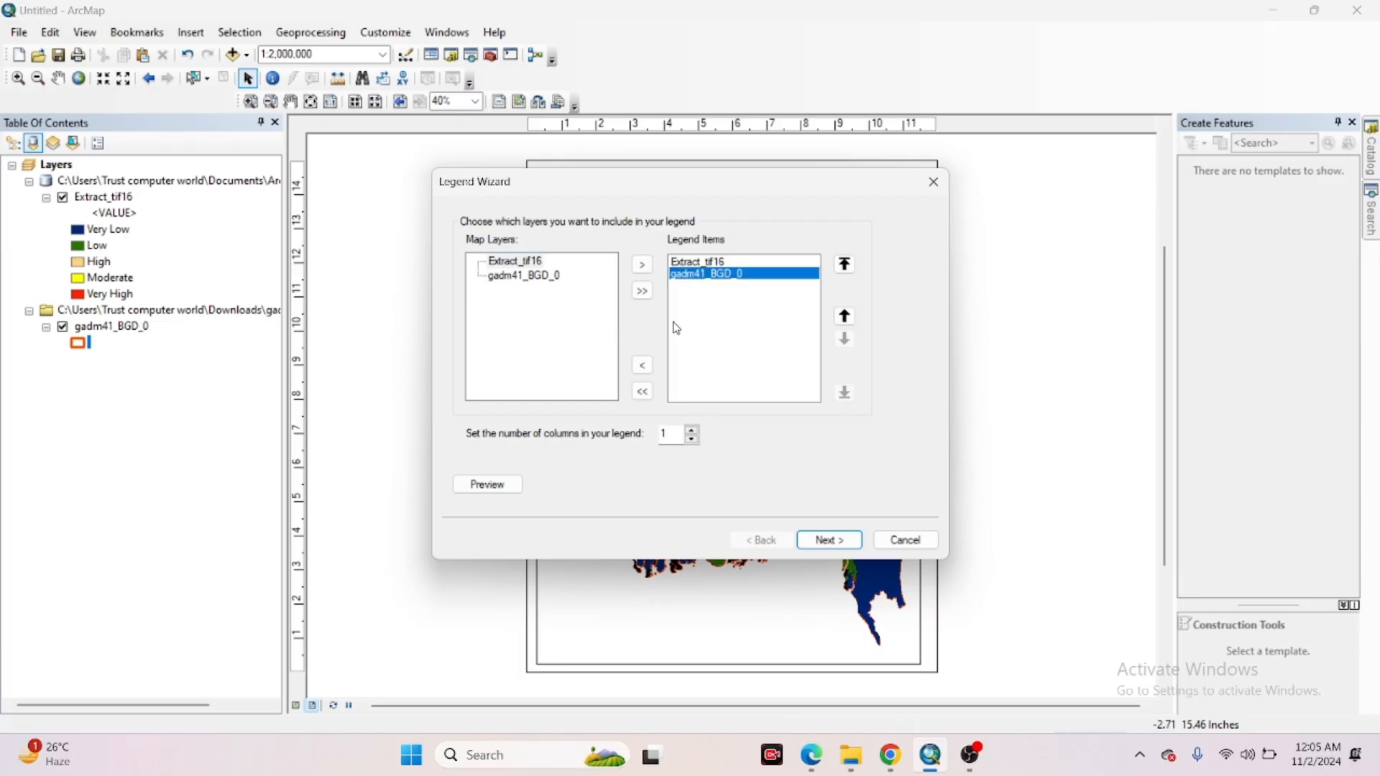
click(643, 366)
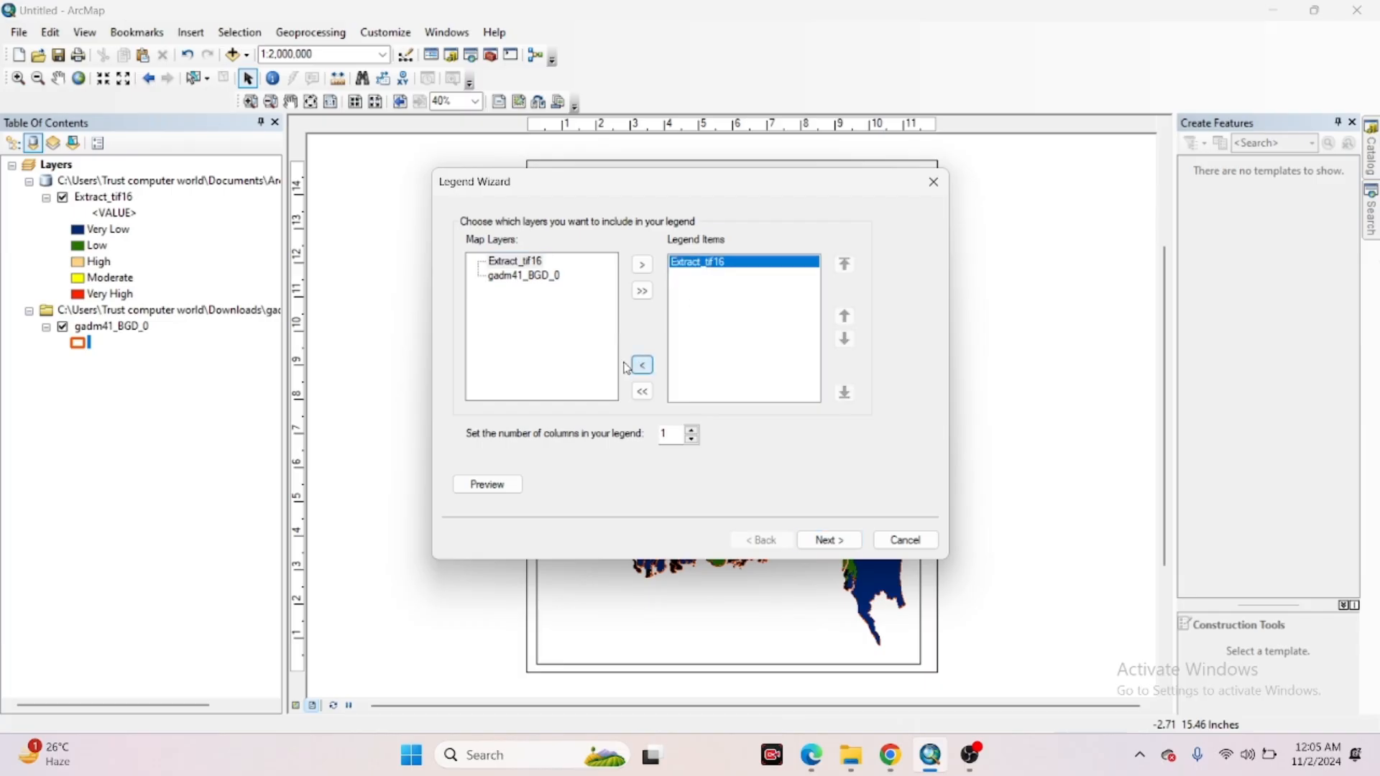
click(829, 540)
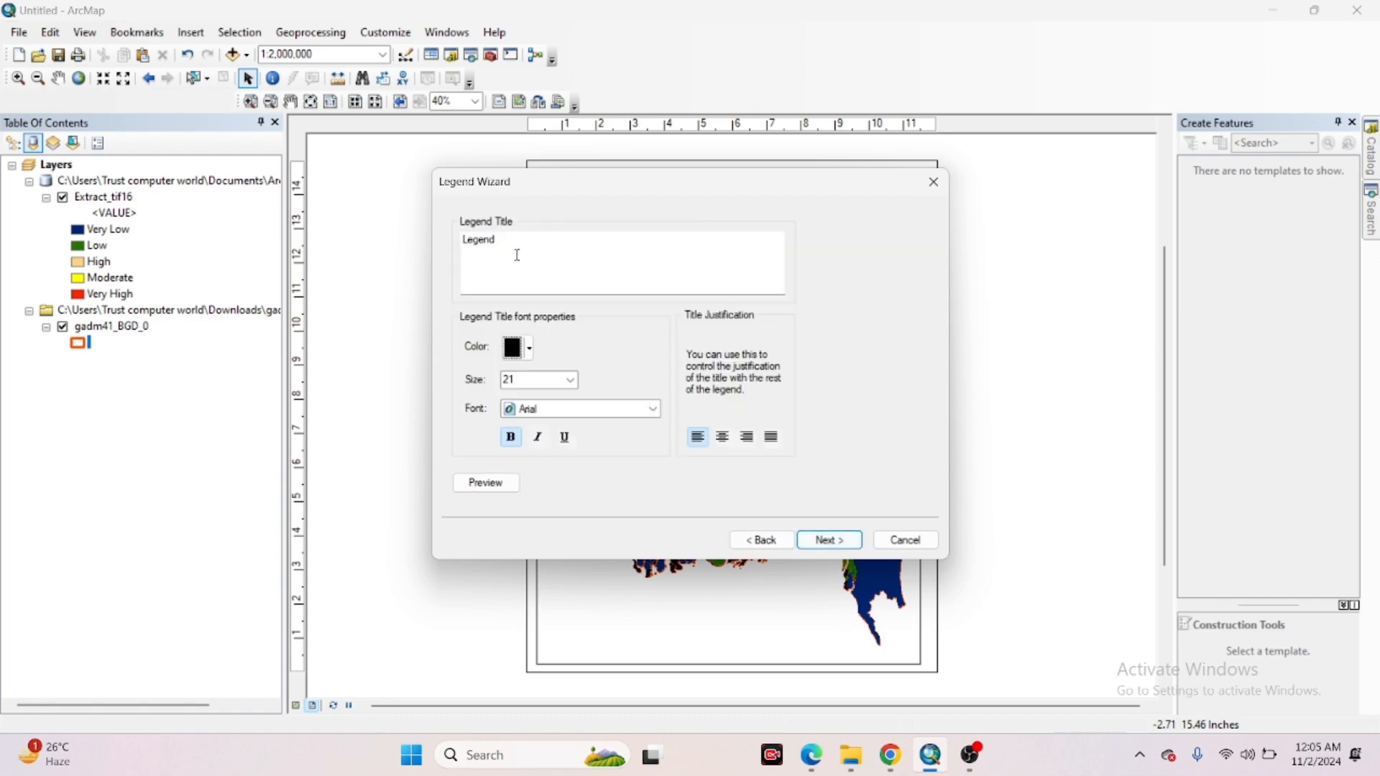
click(841, 540)
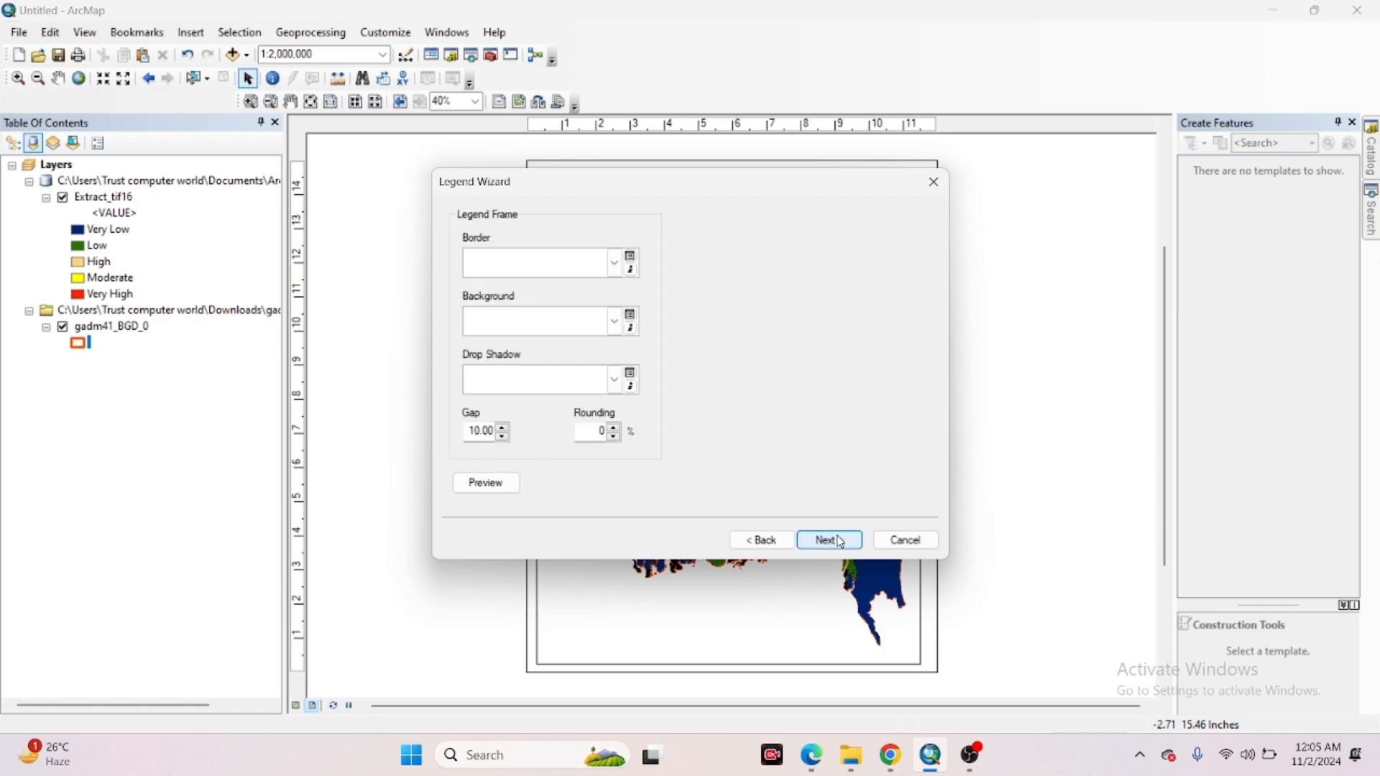
click(841, 542)
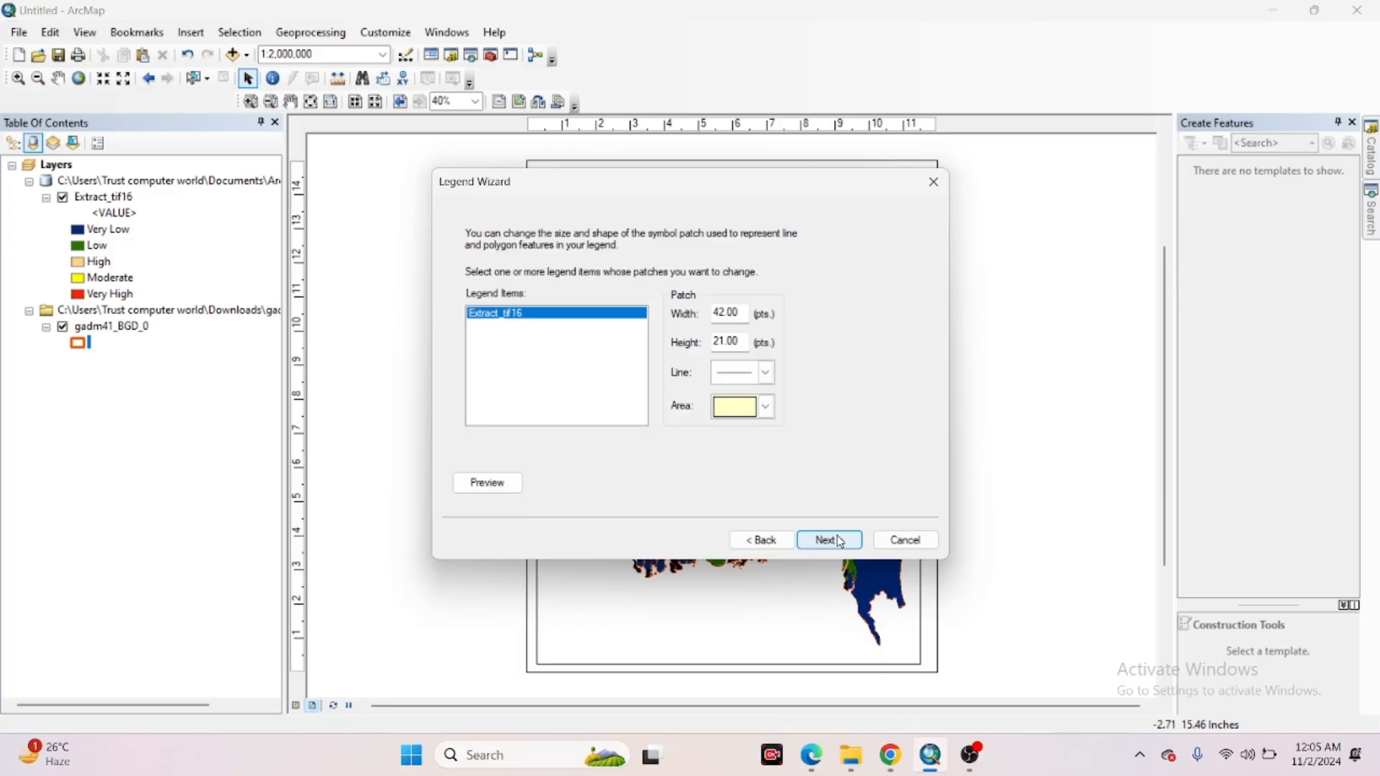
click(841, 541)
click(841, 542)
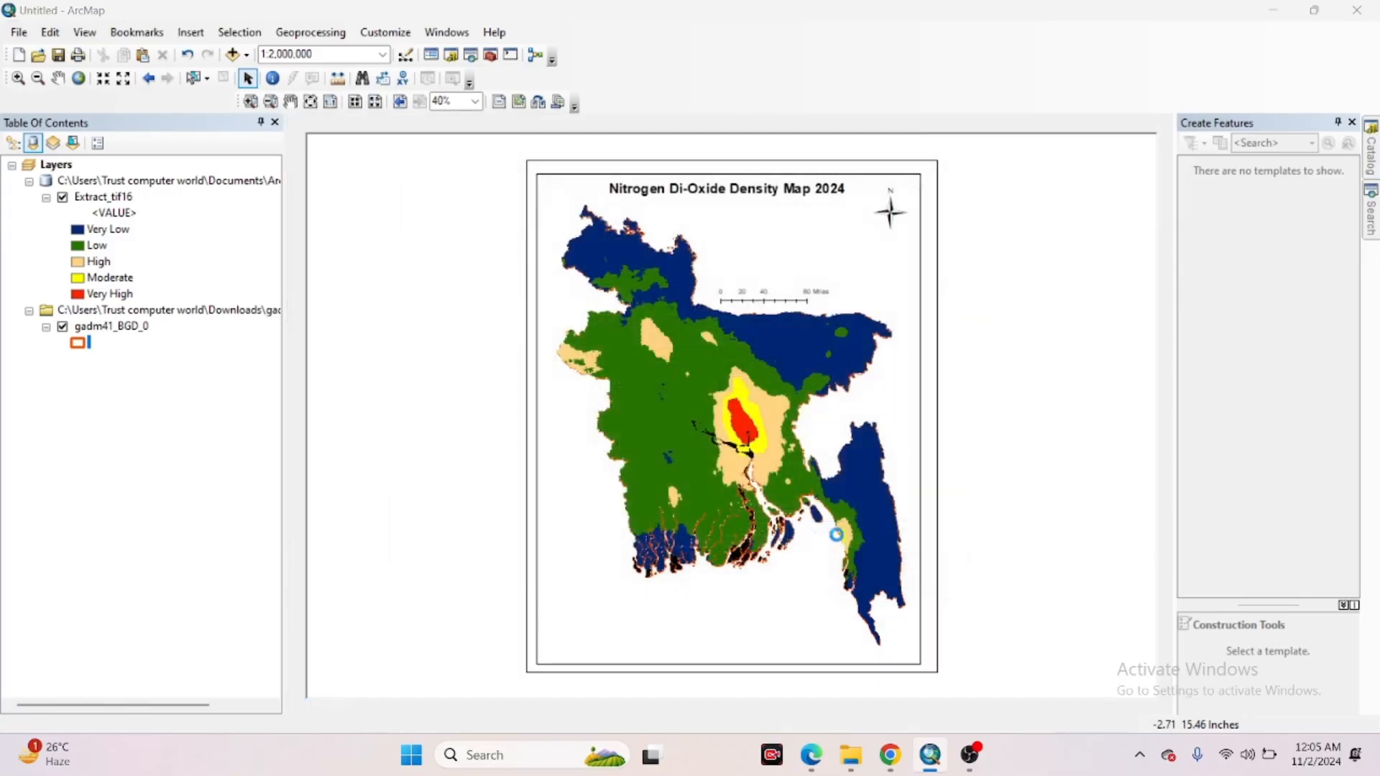
Move the legend into the data frame's lower-left corner and resize it to fit beside the map
drag(653, 440, 574, 606)
drag(606, 541, 638, 480)
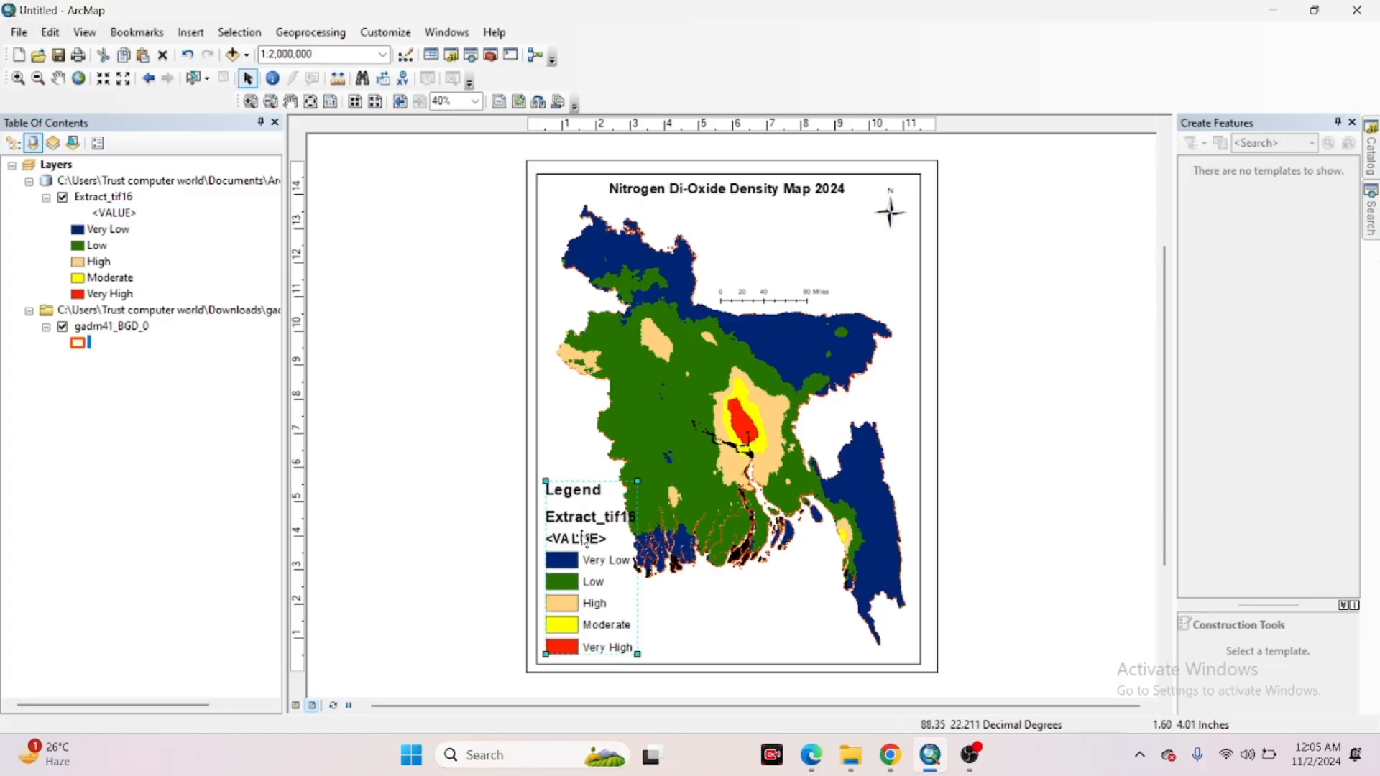
click(450, 533)
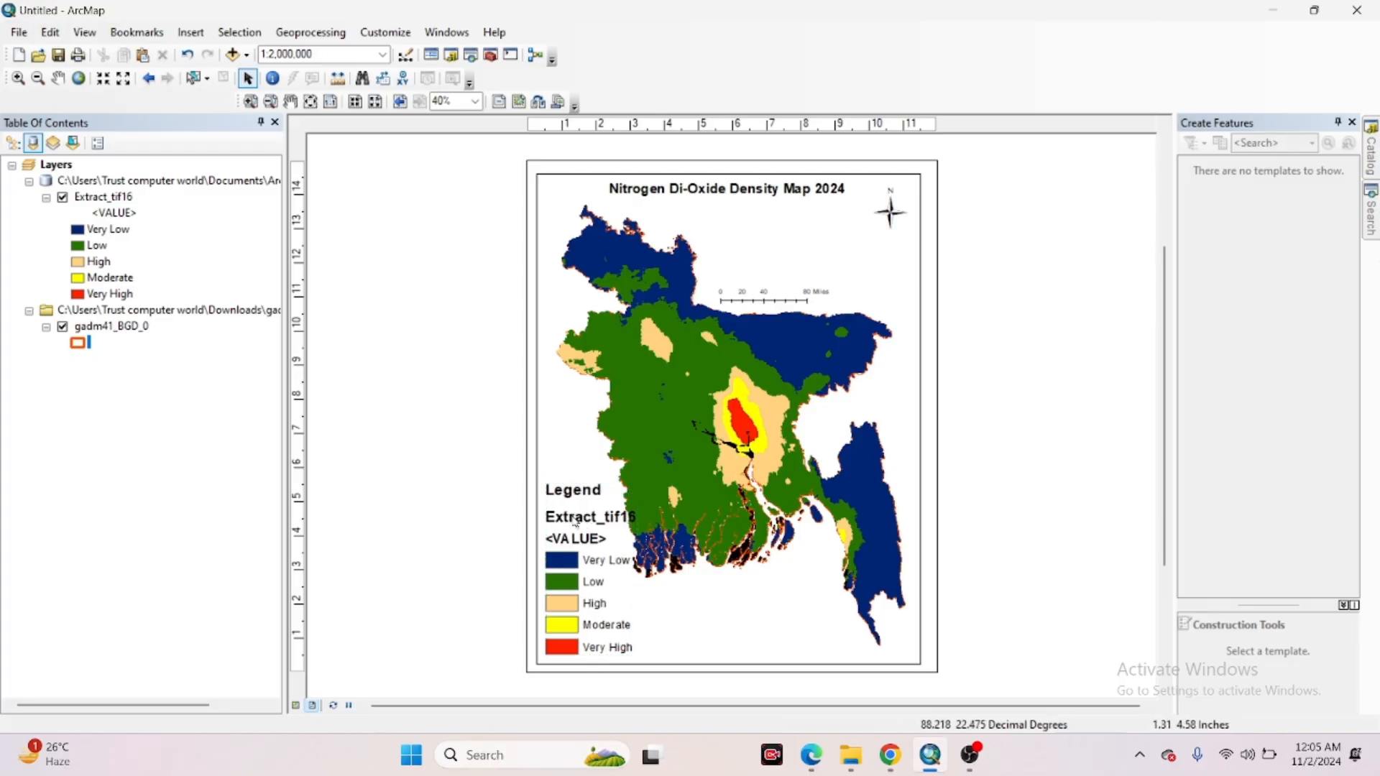
Convert the legend to graphics and ungroup it into separate elements
click(576, 541)
right_click(575, 541)
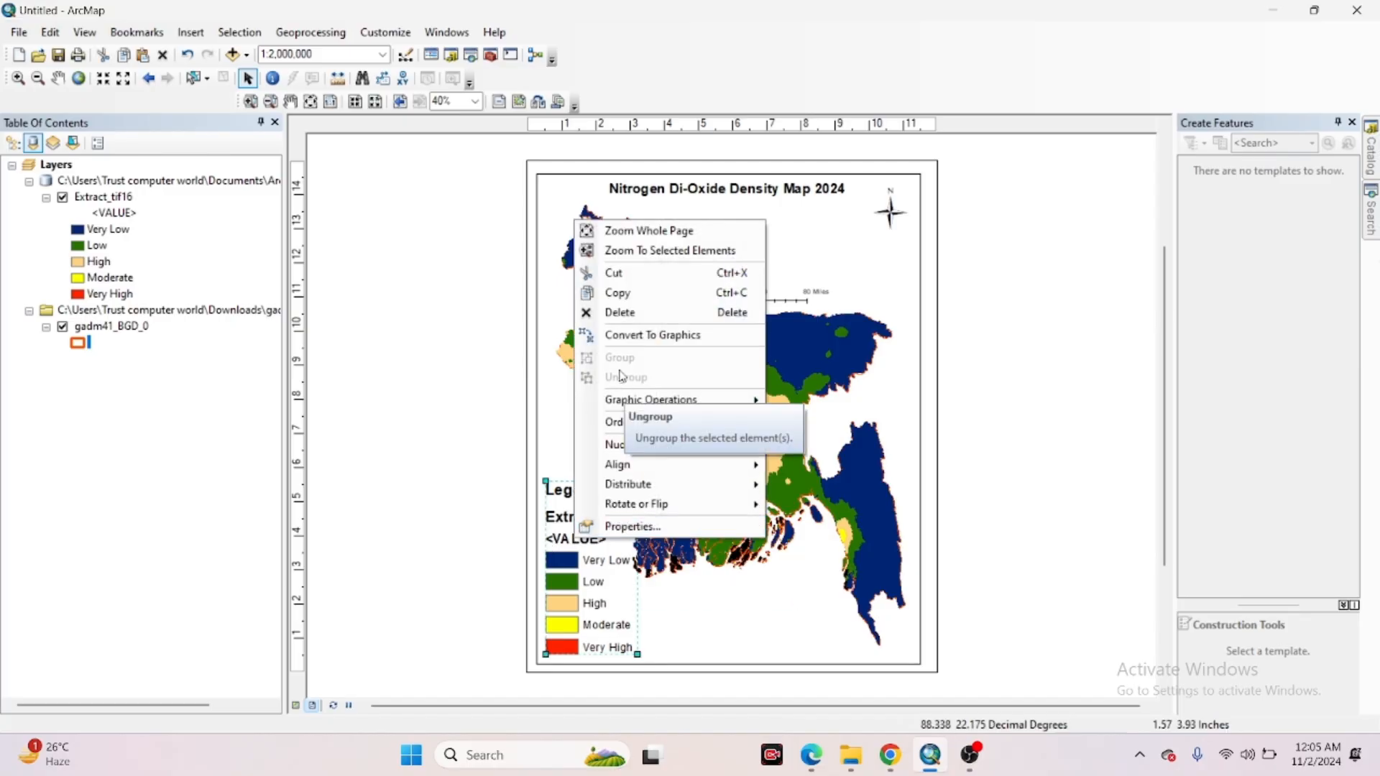
click(614, 335)
right_click(582, 552)
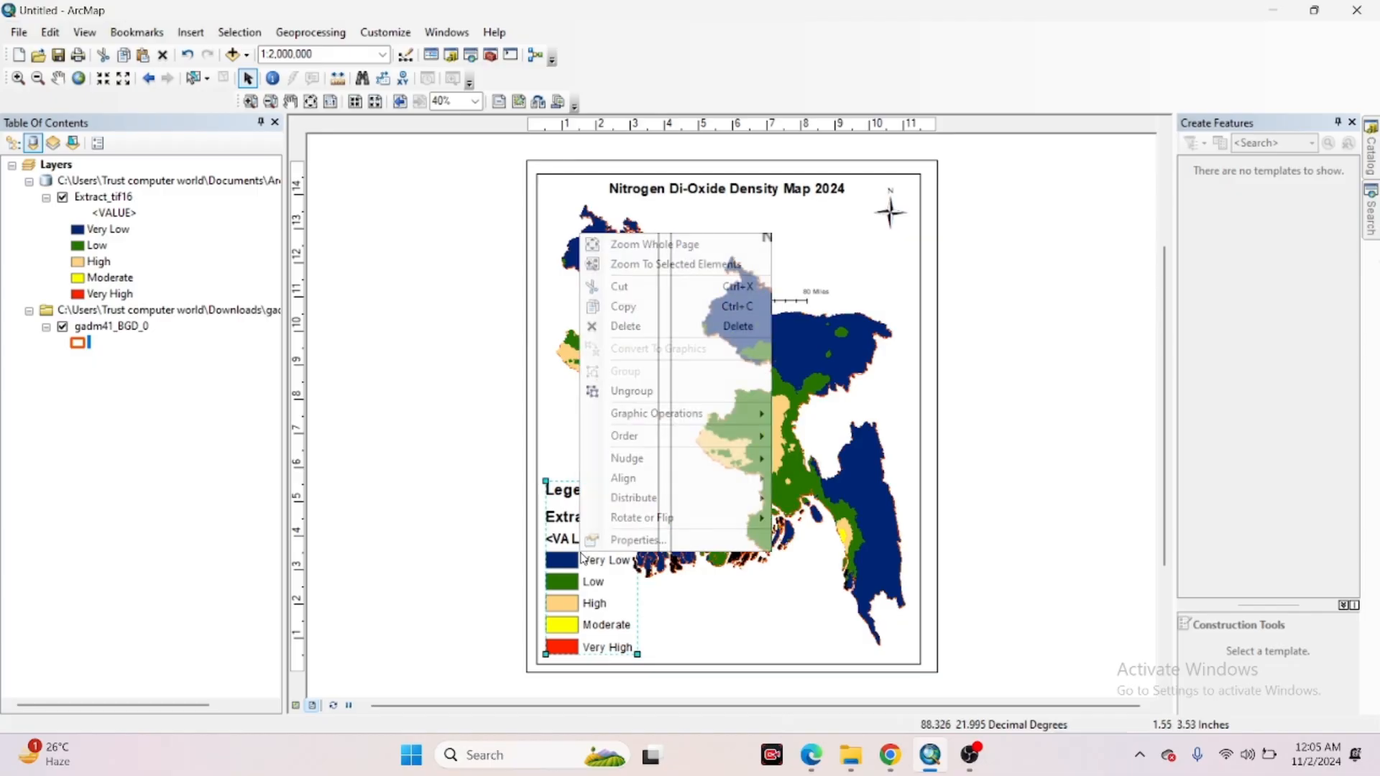
click(631, 391)
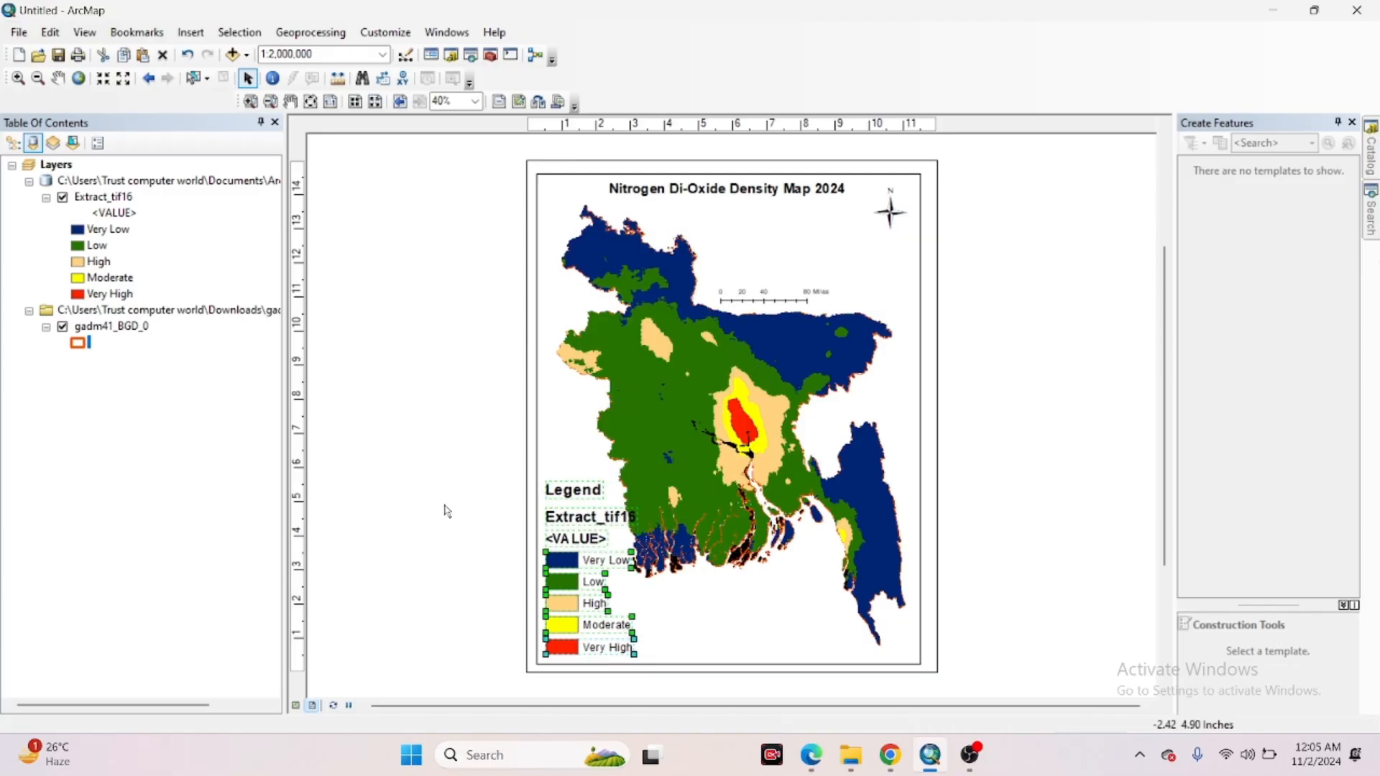
Delete the "<VALUE>" and "Extract_tif16" labels from the legend
click(575, 539)
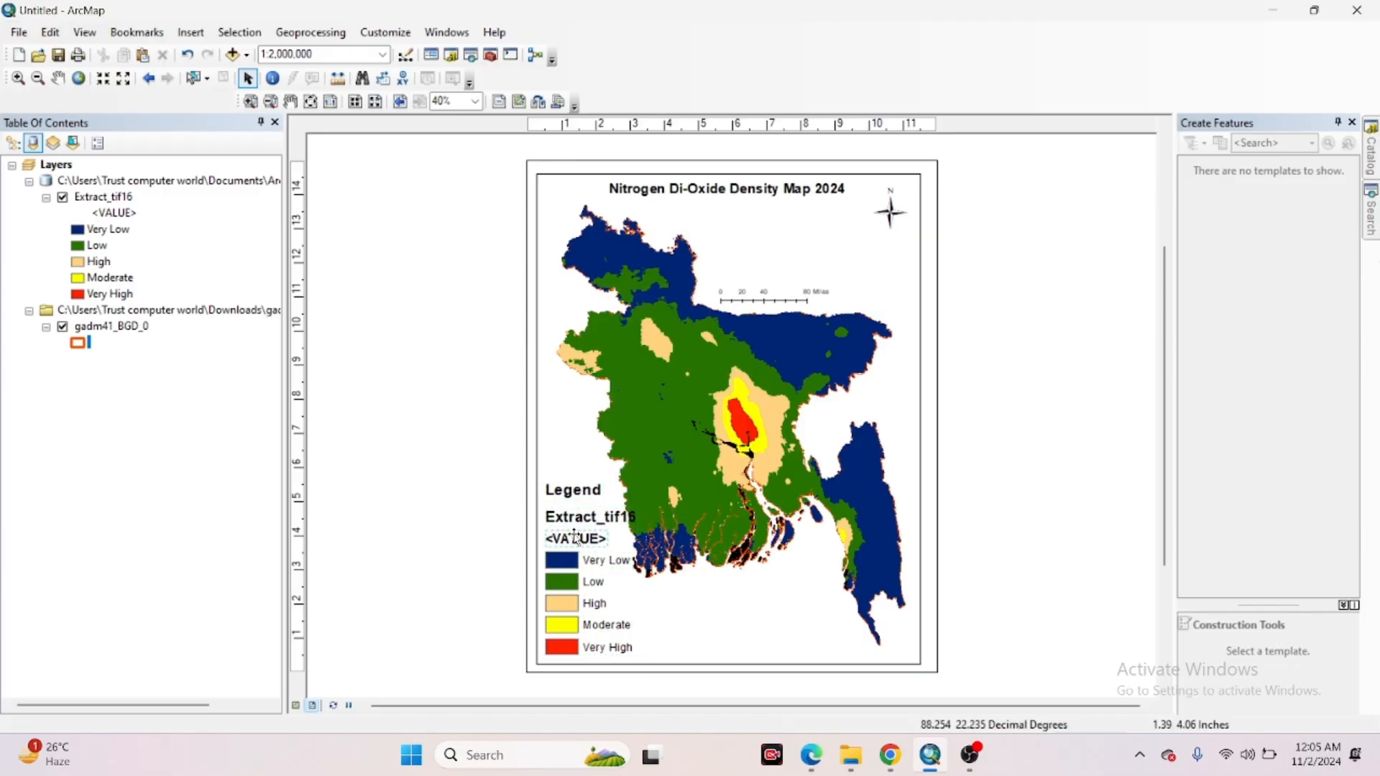
key(Delete)
click(575, 519)
key(Delete)
Move the "Legend" heading down to just above the Very Low class entry
click(573, 490)
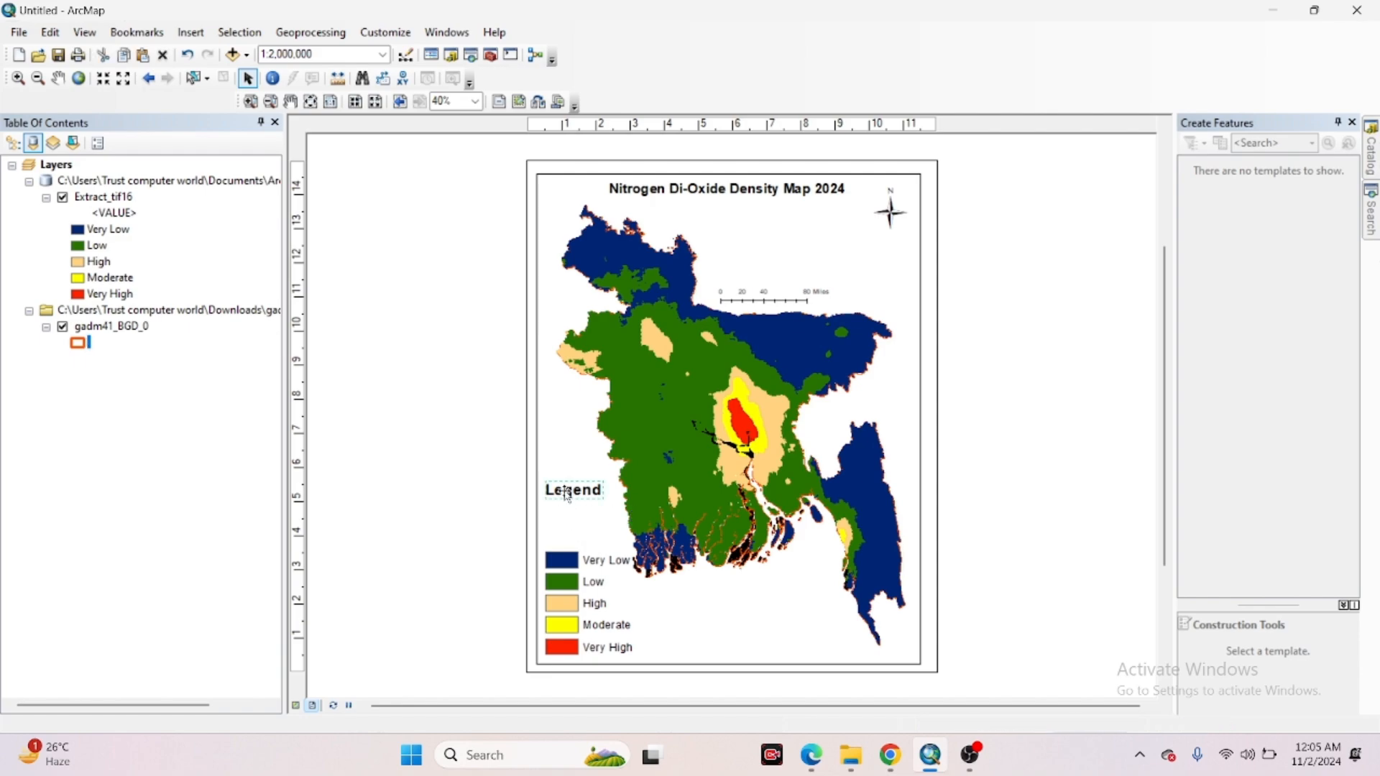
key(ctrl+c)
key(ctrl+v)
drag(572, 490, 564, 543)
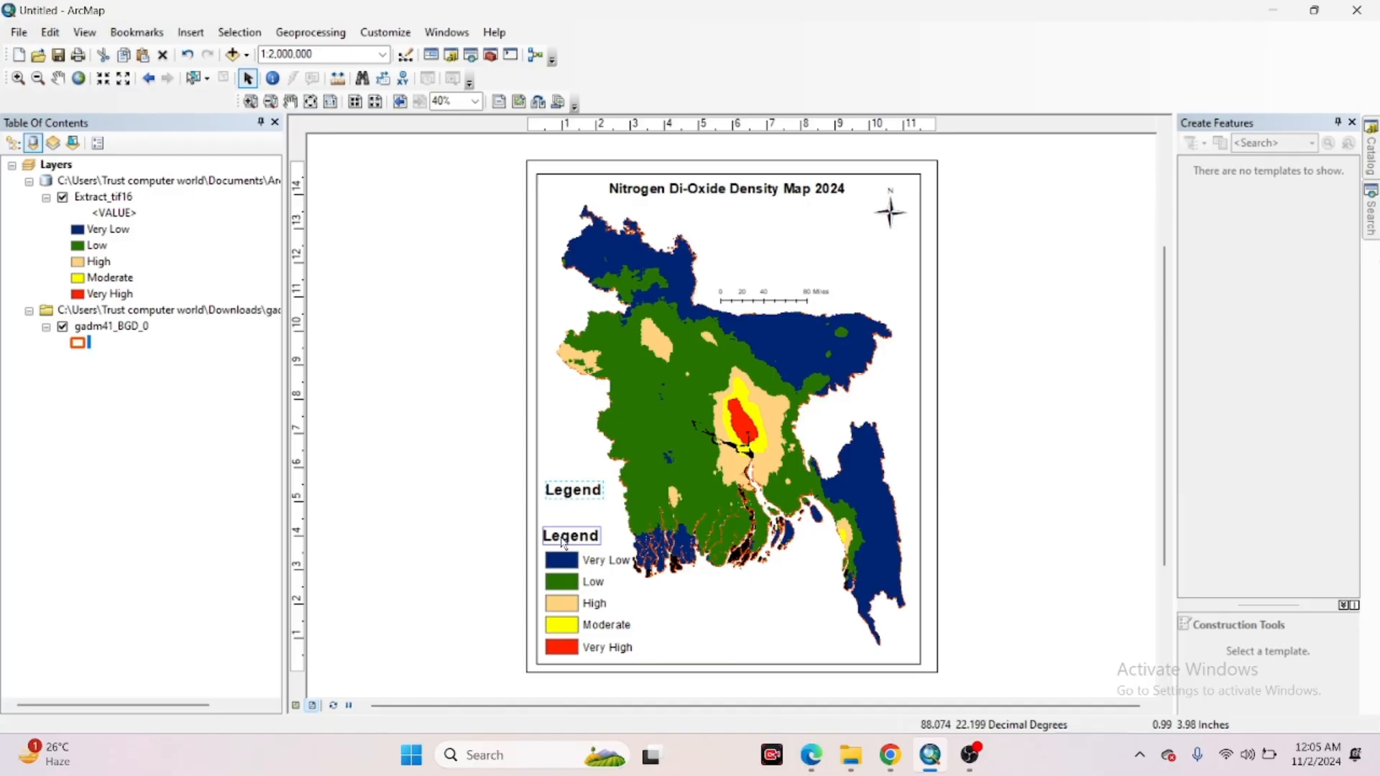
key(Delete)
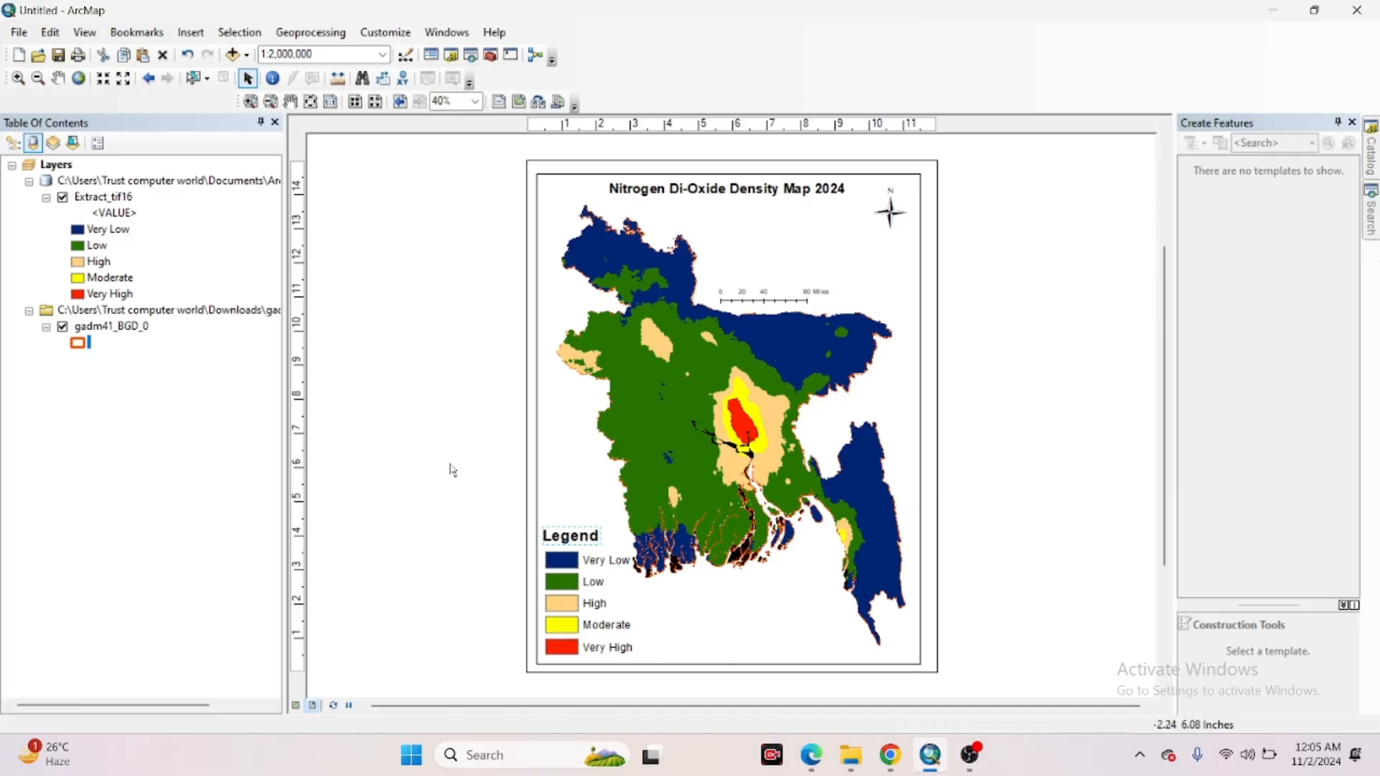
Group the legend heading and all class entries into one element and shrink the group slightly
drag(450, 464, 682, 689)
right_click(555, 560)
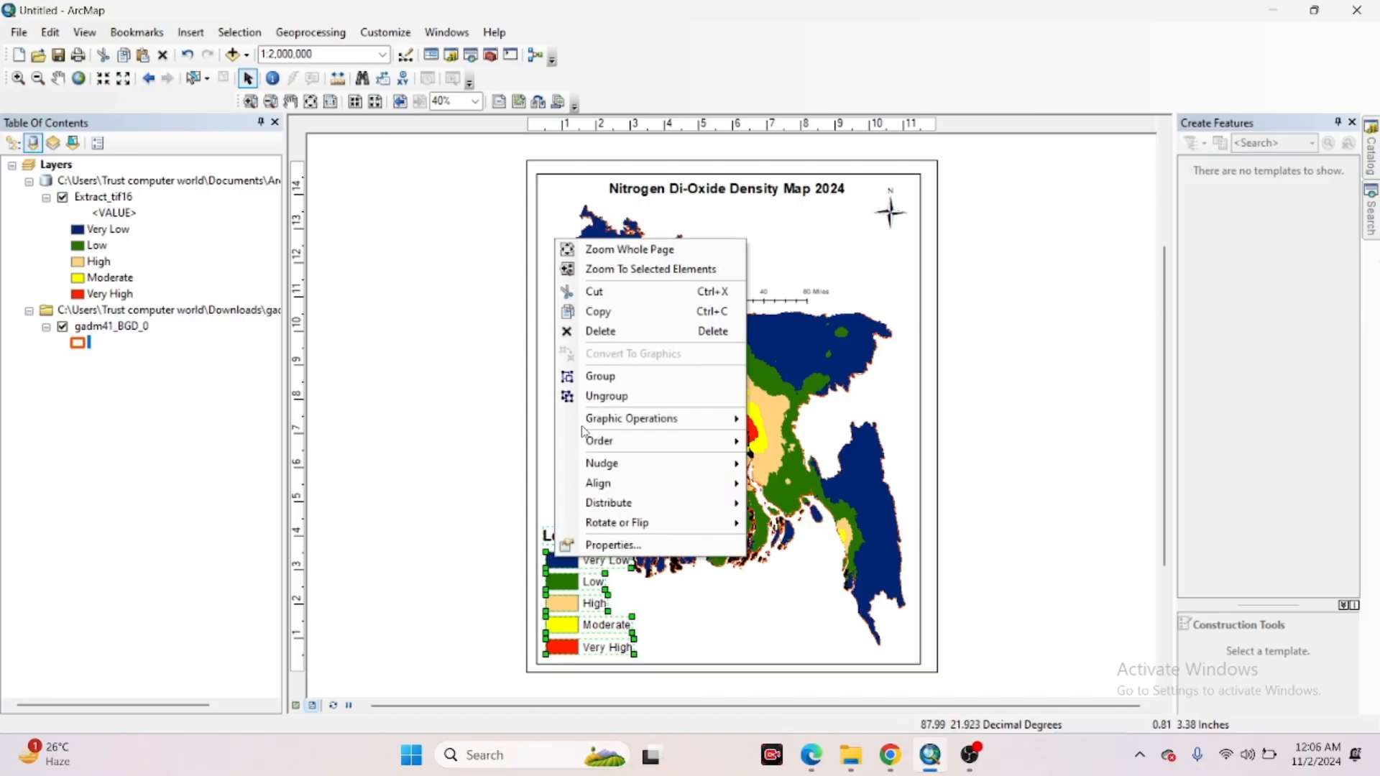
click(600, 375)
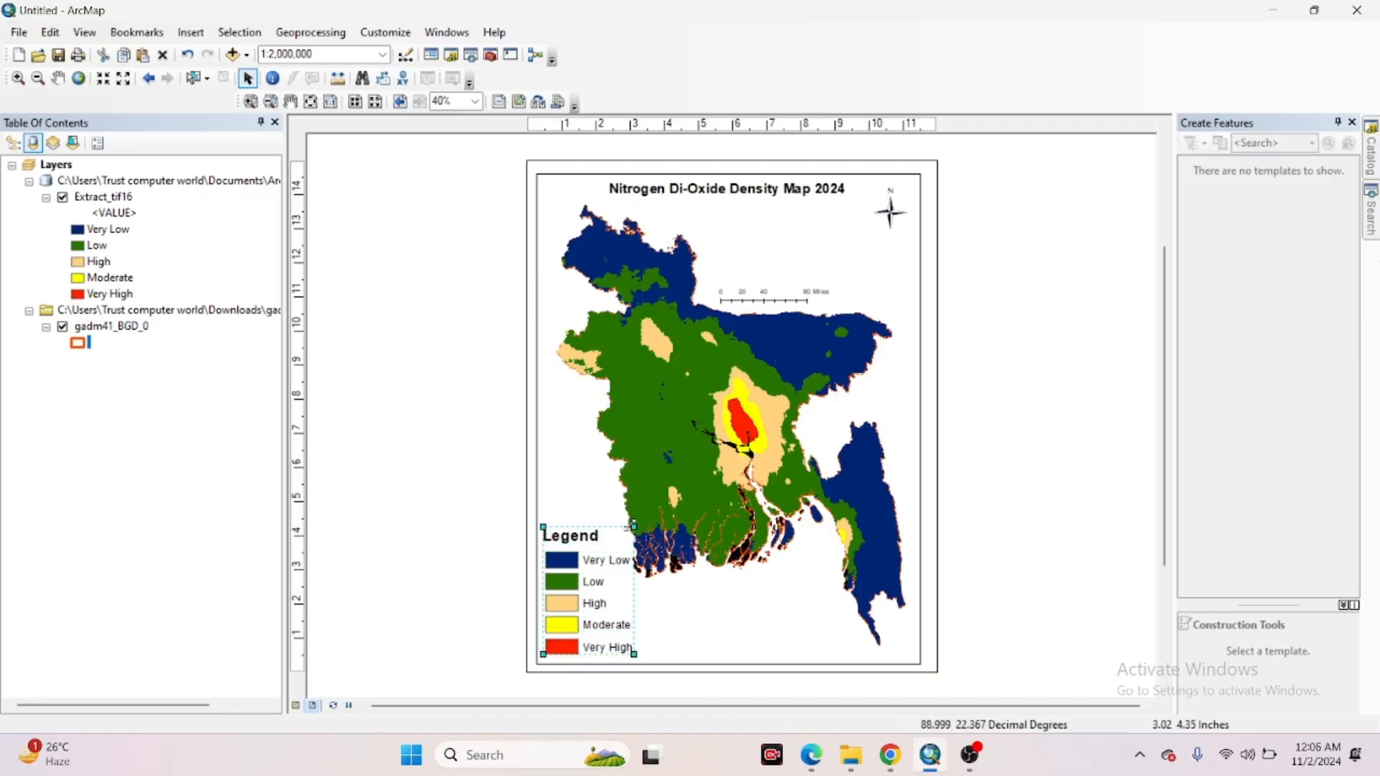
drag(629, 533, 634, 530)
click(446, 539)
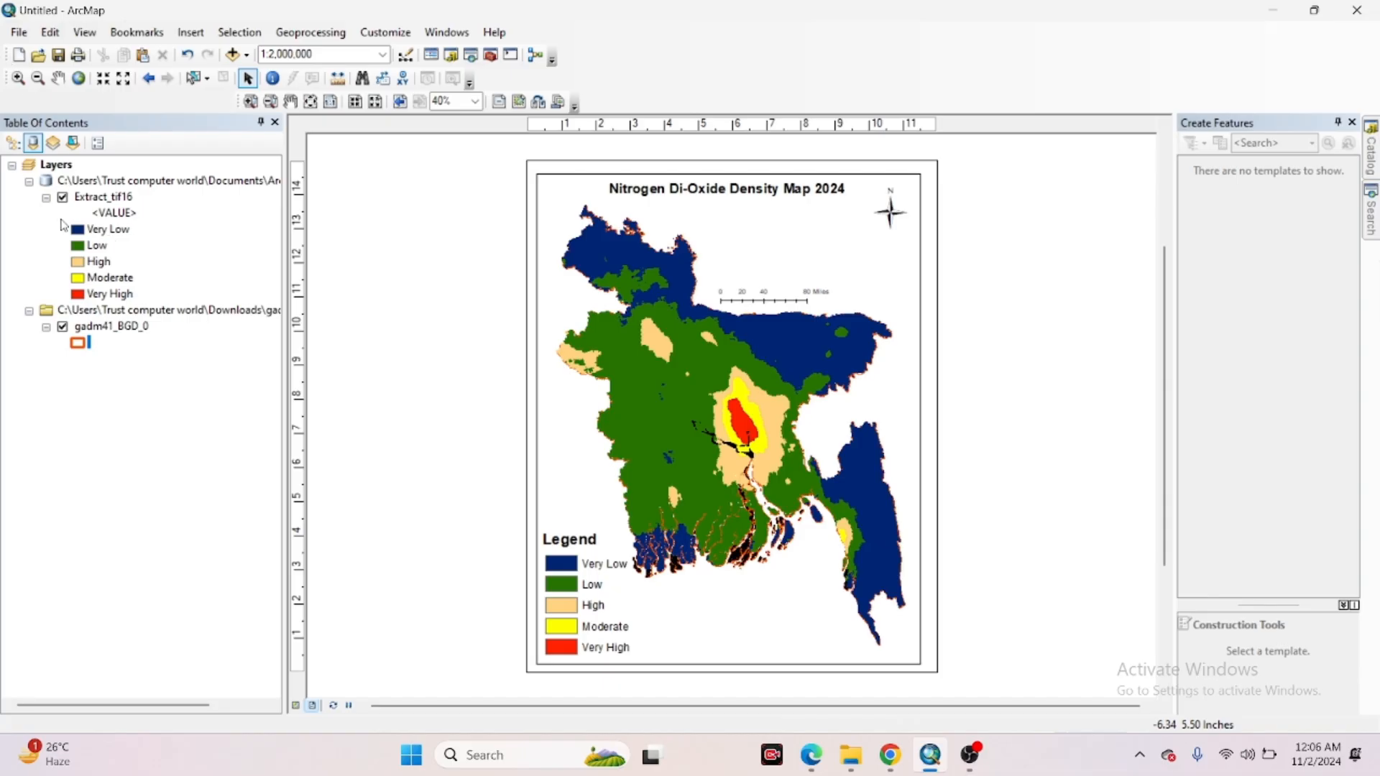
Add a graticule grid of meridians and parallels to the Layers data frame, keeping the wizard's default settings
right_click(59, 168)
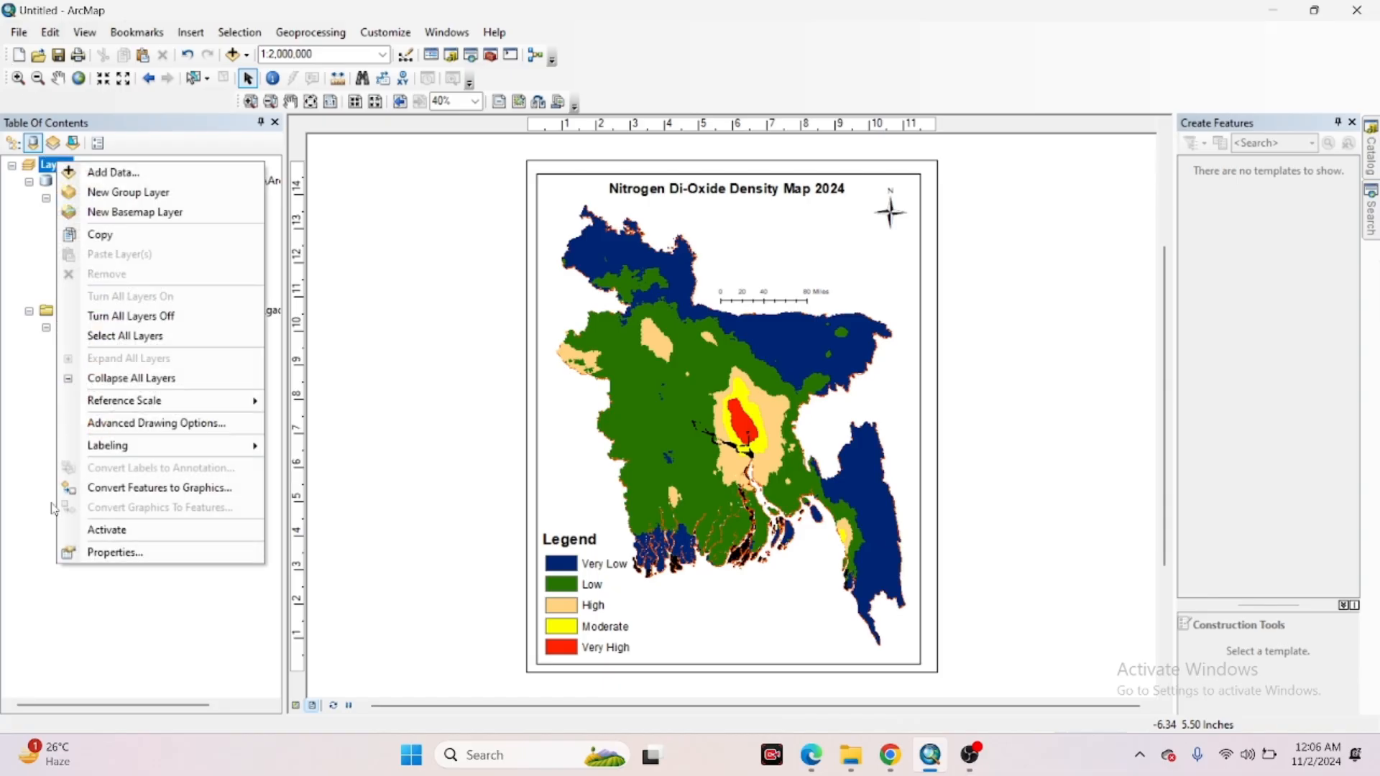
click(115, 557)
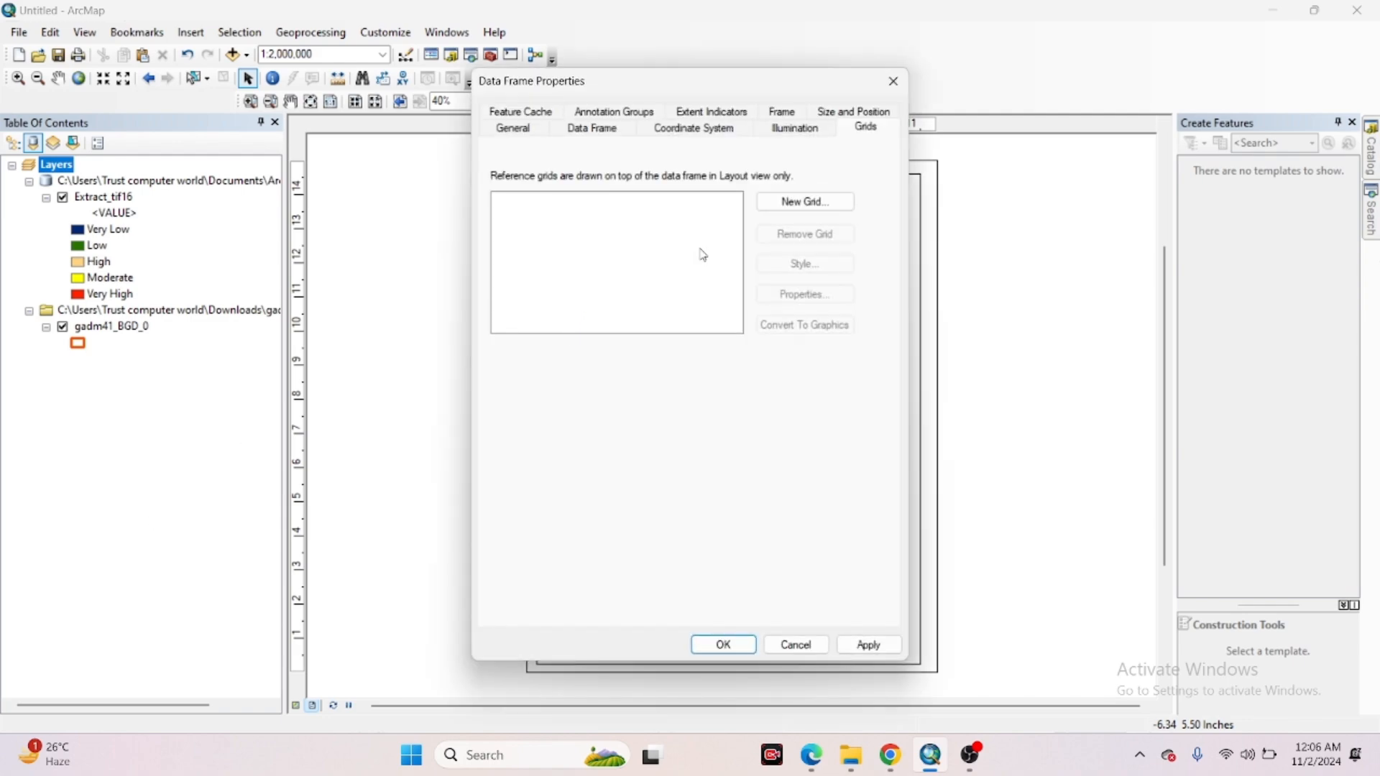
click(789, 204)
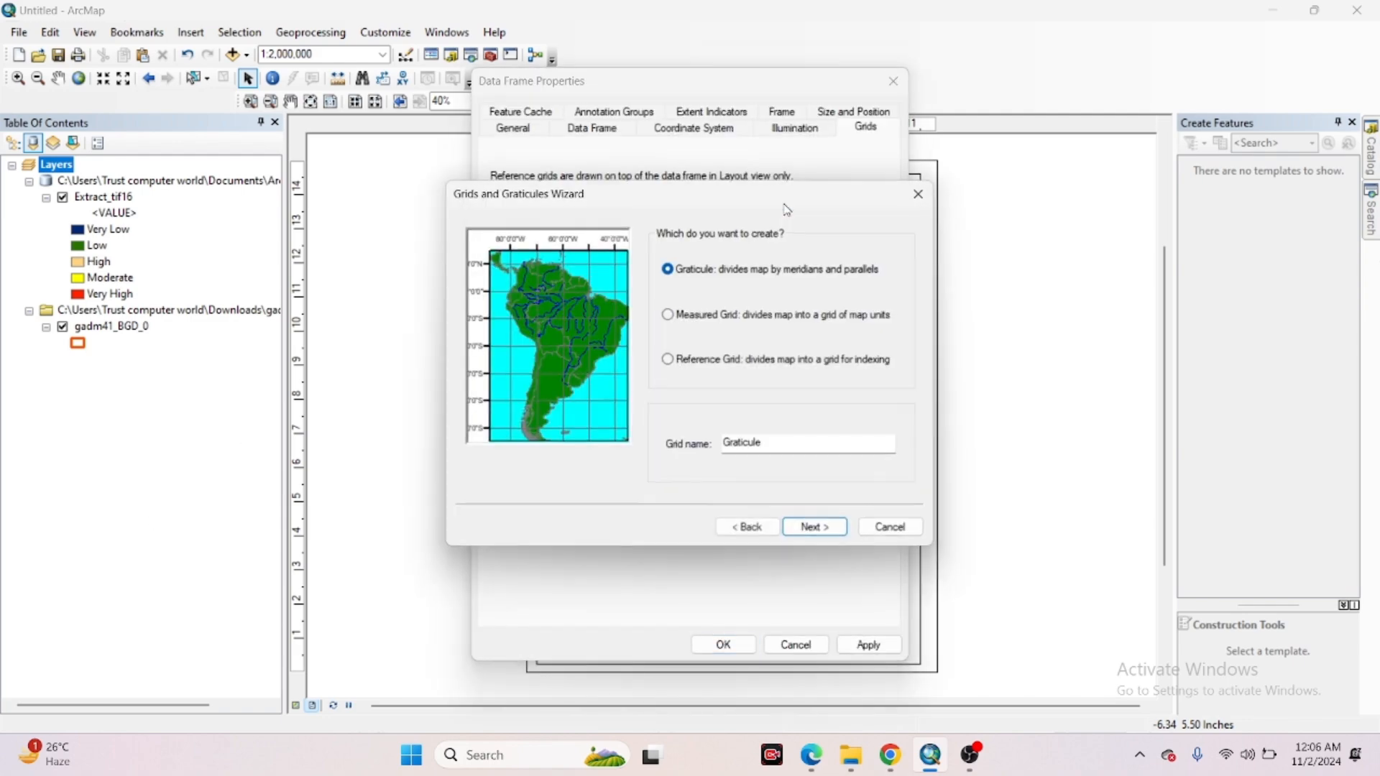
click(817, 530)
click(817, 530)
click(817, 530)
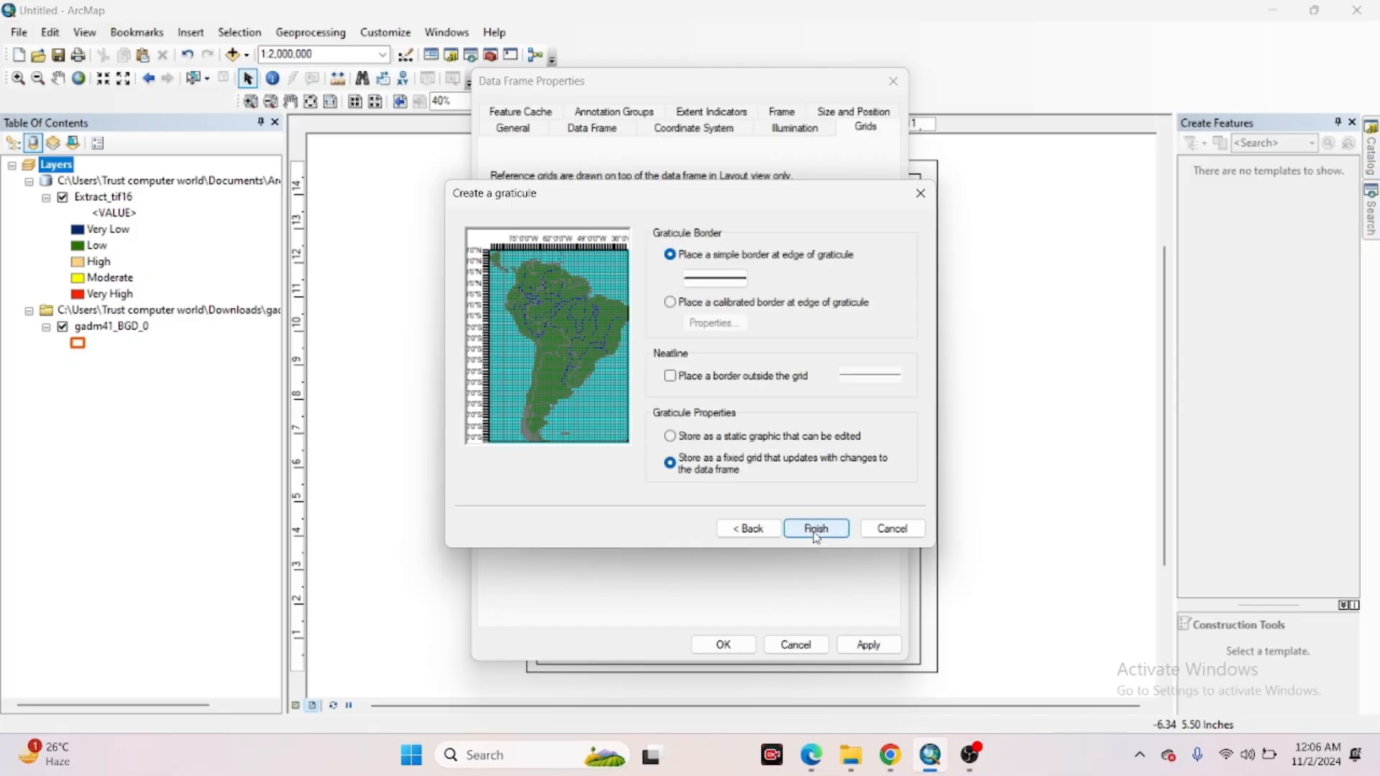
click(817, 536)
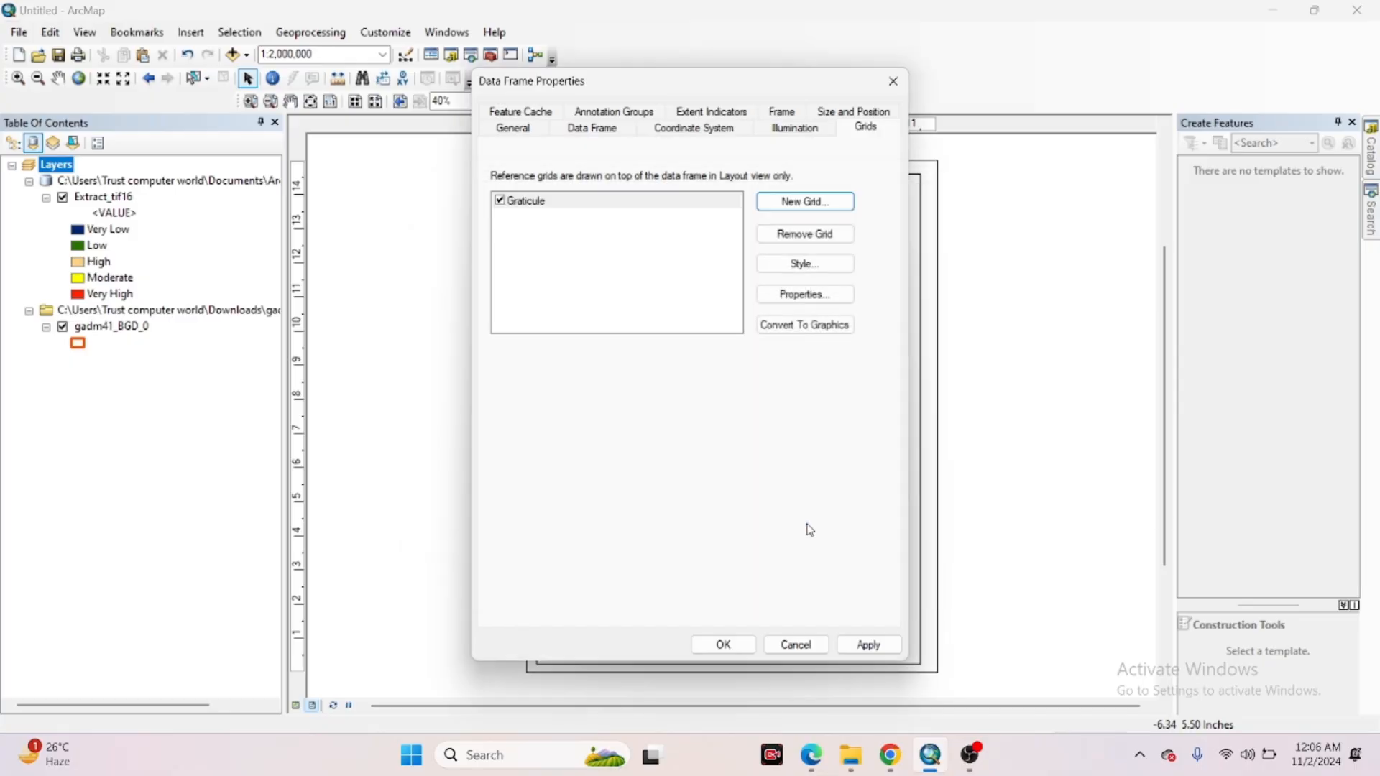
Set the graticule to show no lines or ticks, with size 14 labels oriented vertically on the left and right axes
click(800, 294)
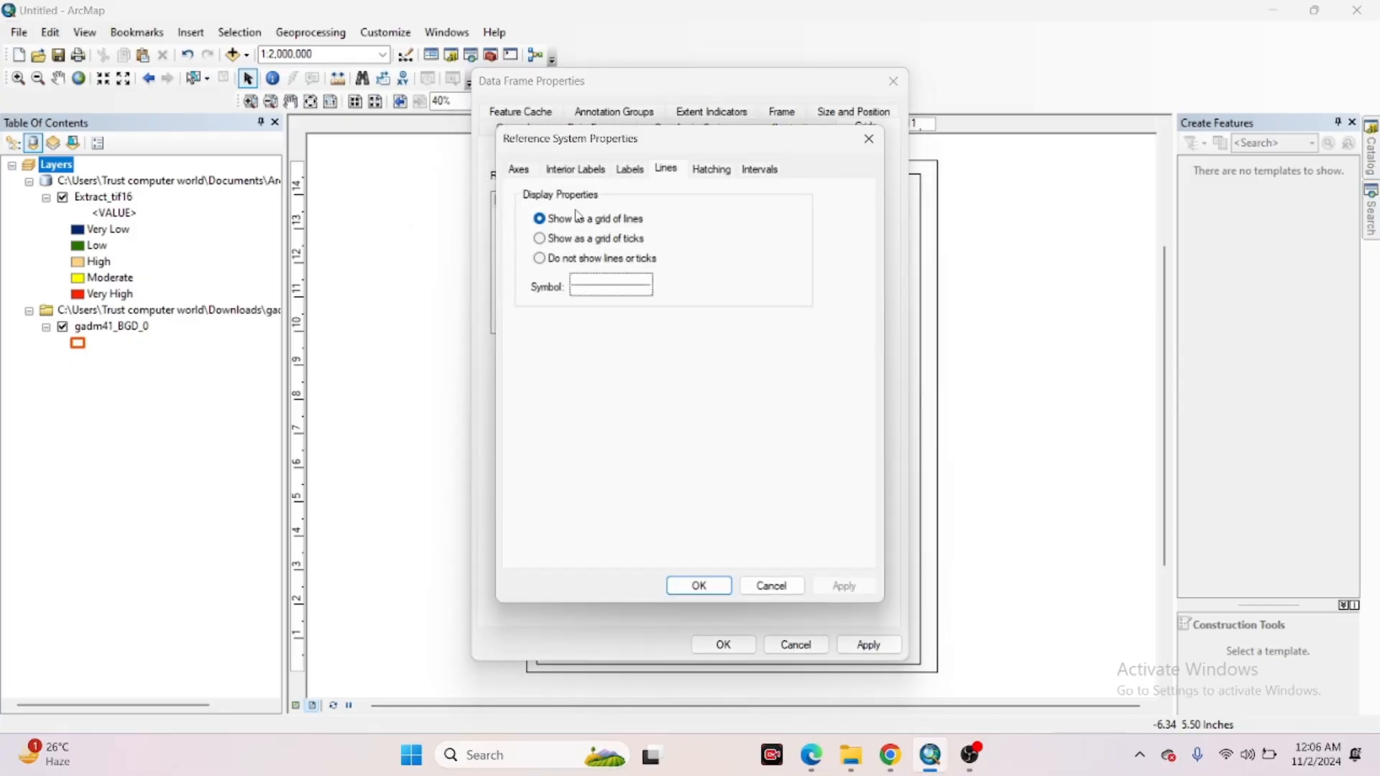
click(628, 262)
click(633, 170)
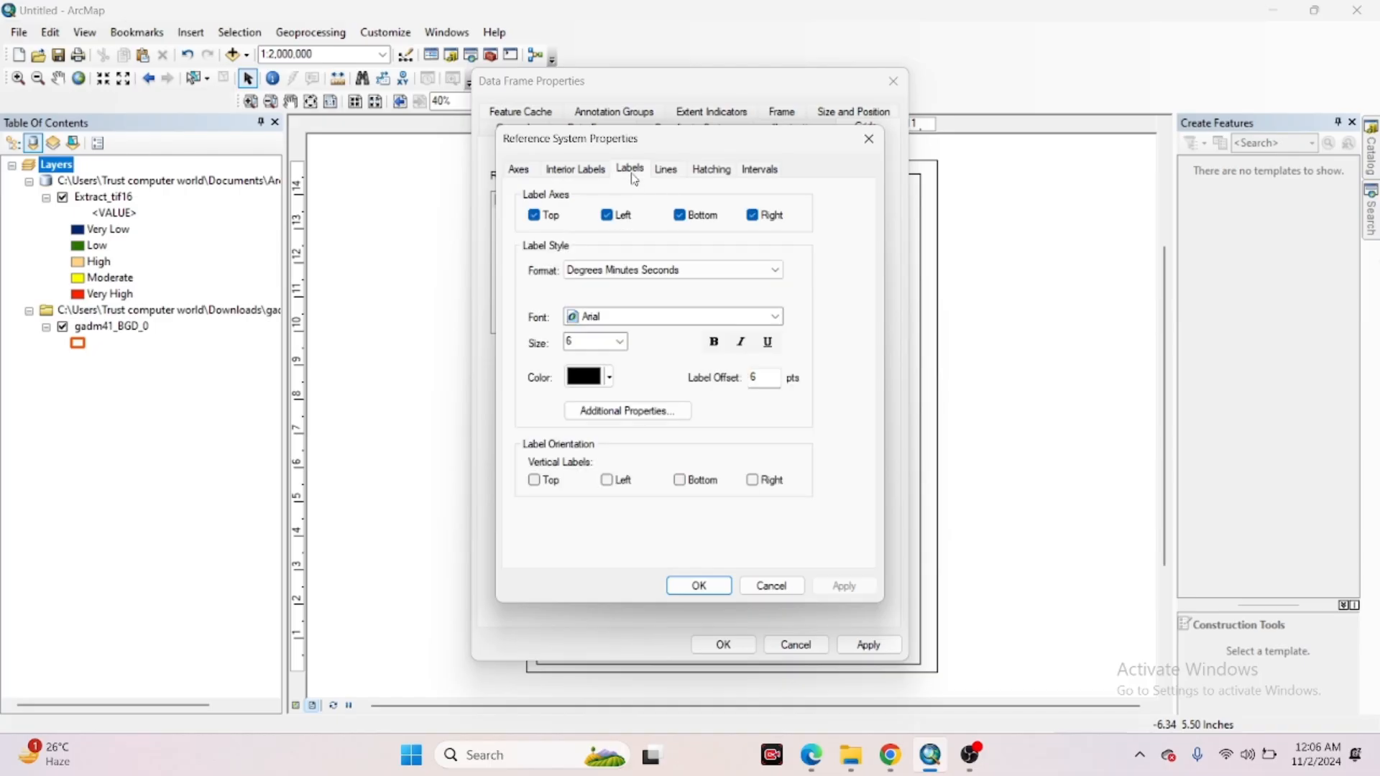
click(621, 342)
scroll(597, 408, down, 2)
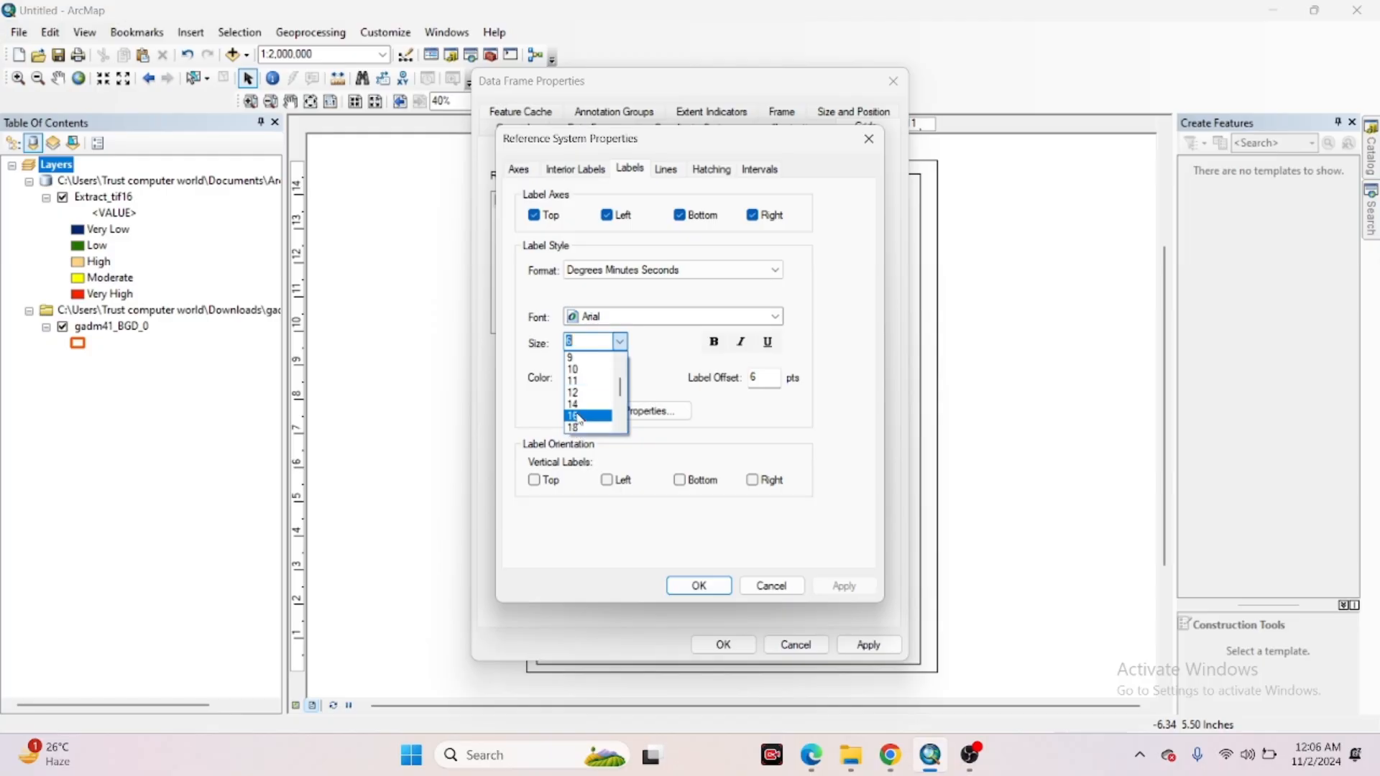
click(586, 408)
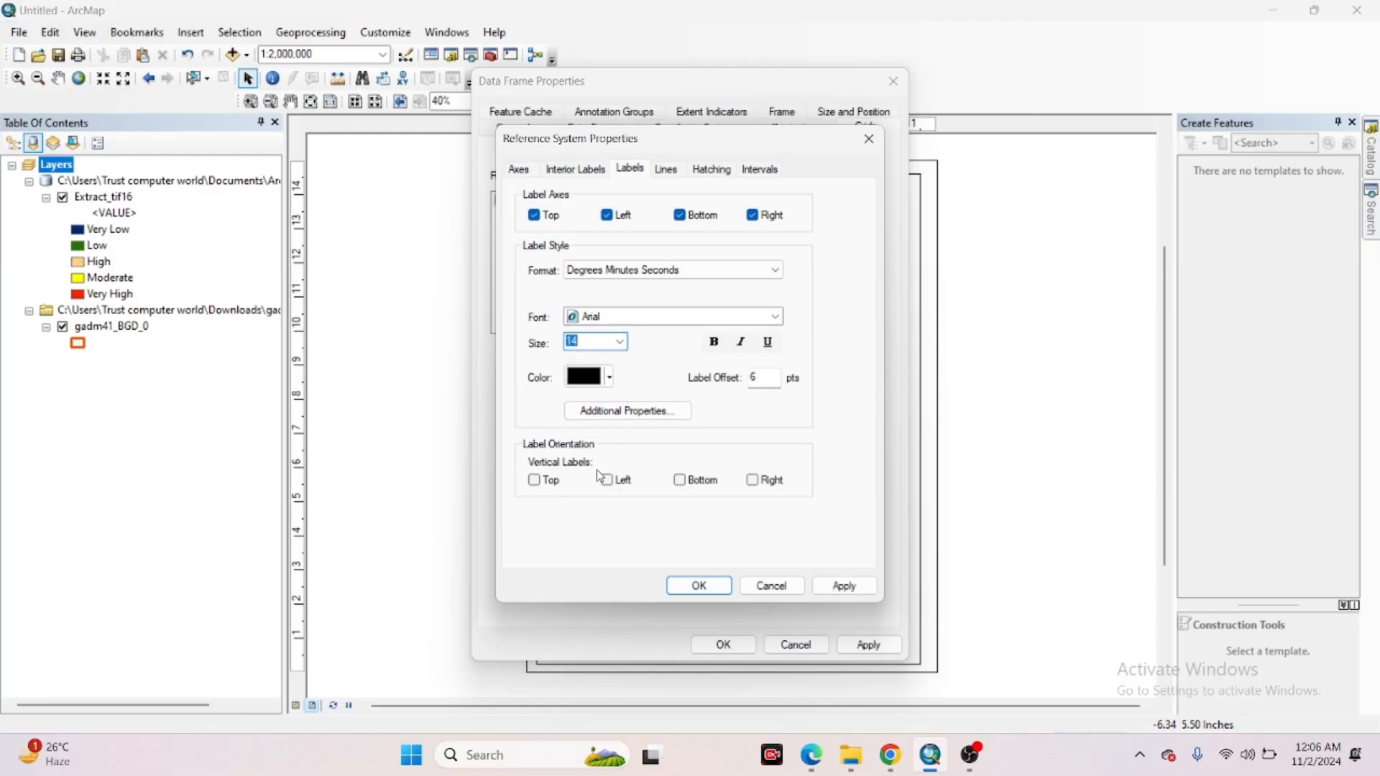
click(607, 481)
click(755, 483)
Display the graticule's major division and subdivision ticks inside the data frame and apply the grid to the layout
click(578, 173)
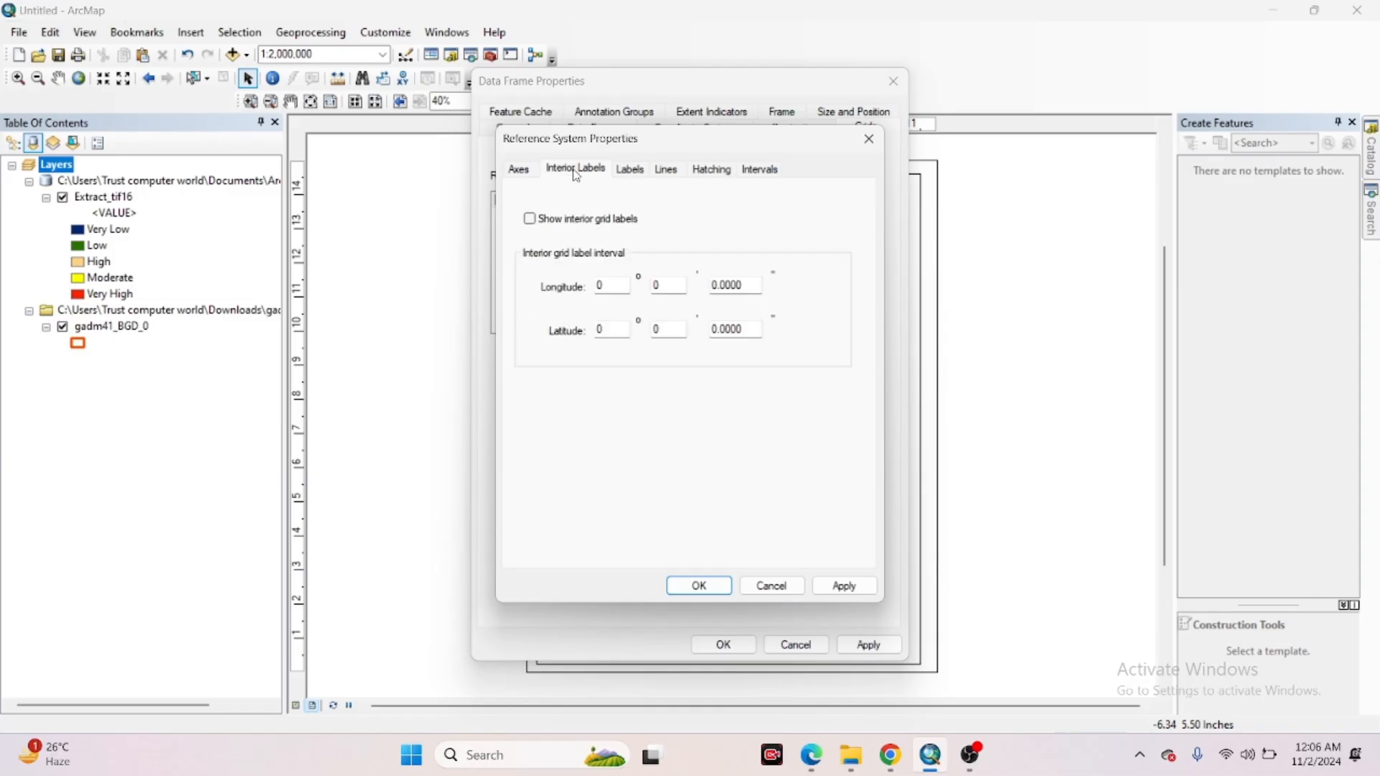
click(537, 174)
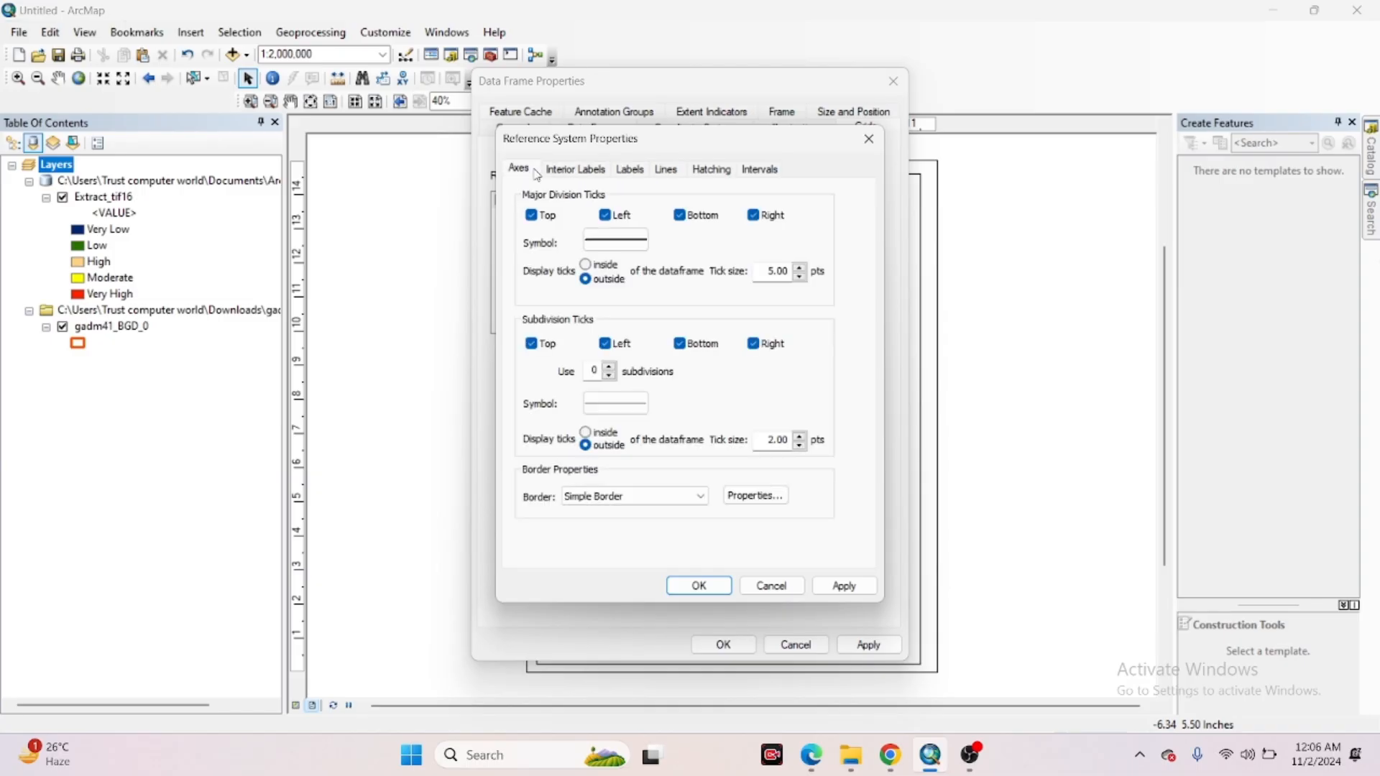
click(598, 435)
click(586, 266)
click(856, 597)
click(699, 586)
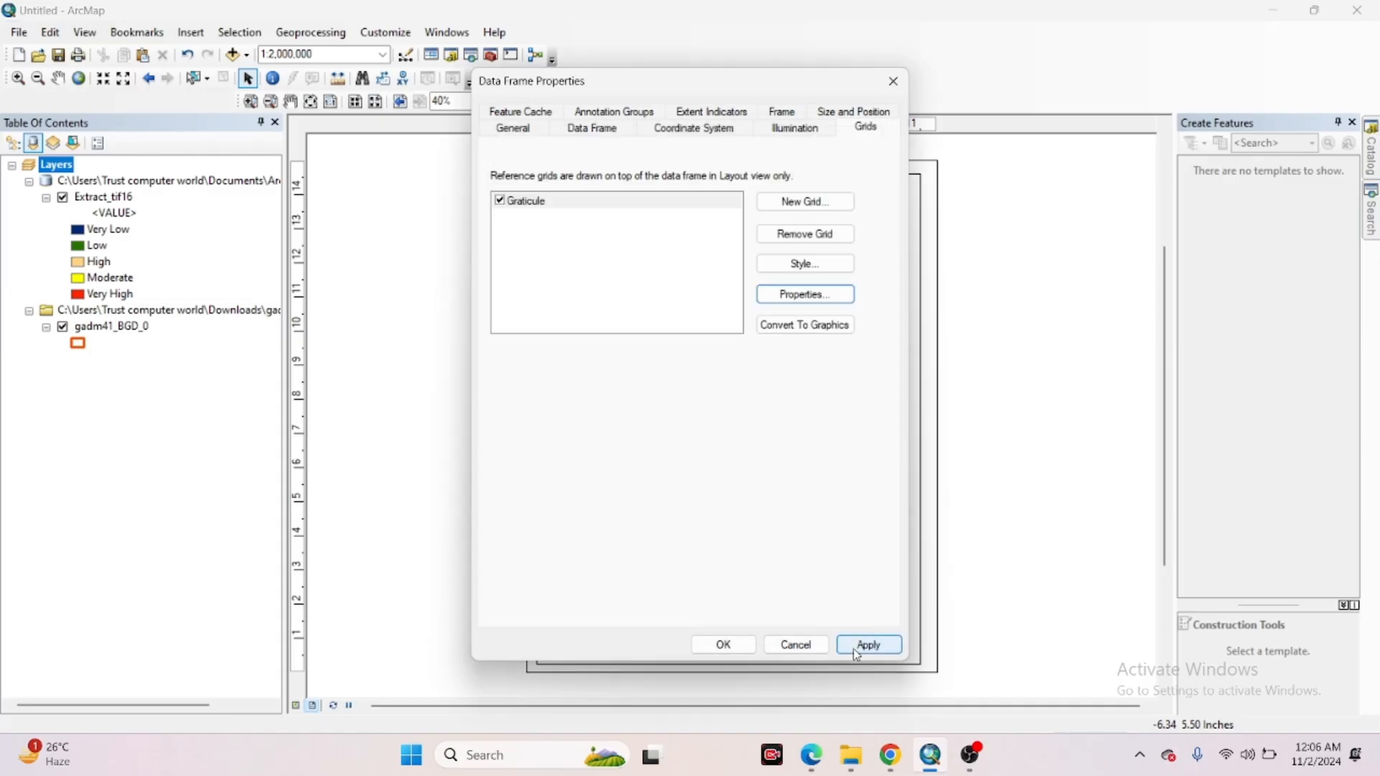
click(852, 648)
click(725, 645)
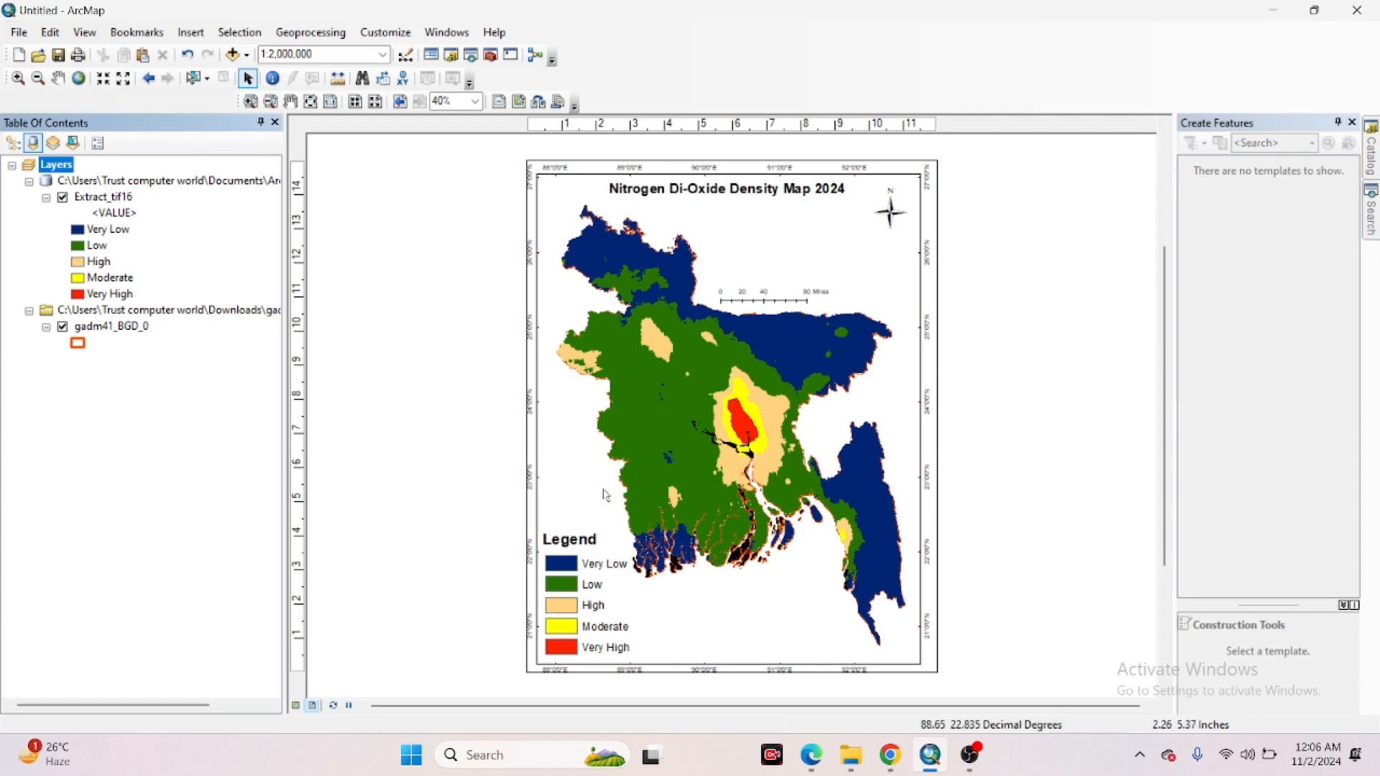
Set the graticule's label font size to 20 and apply it to the layout
right_click(72, 167)
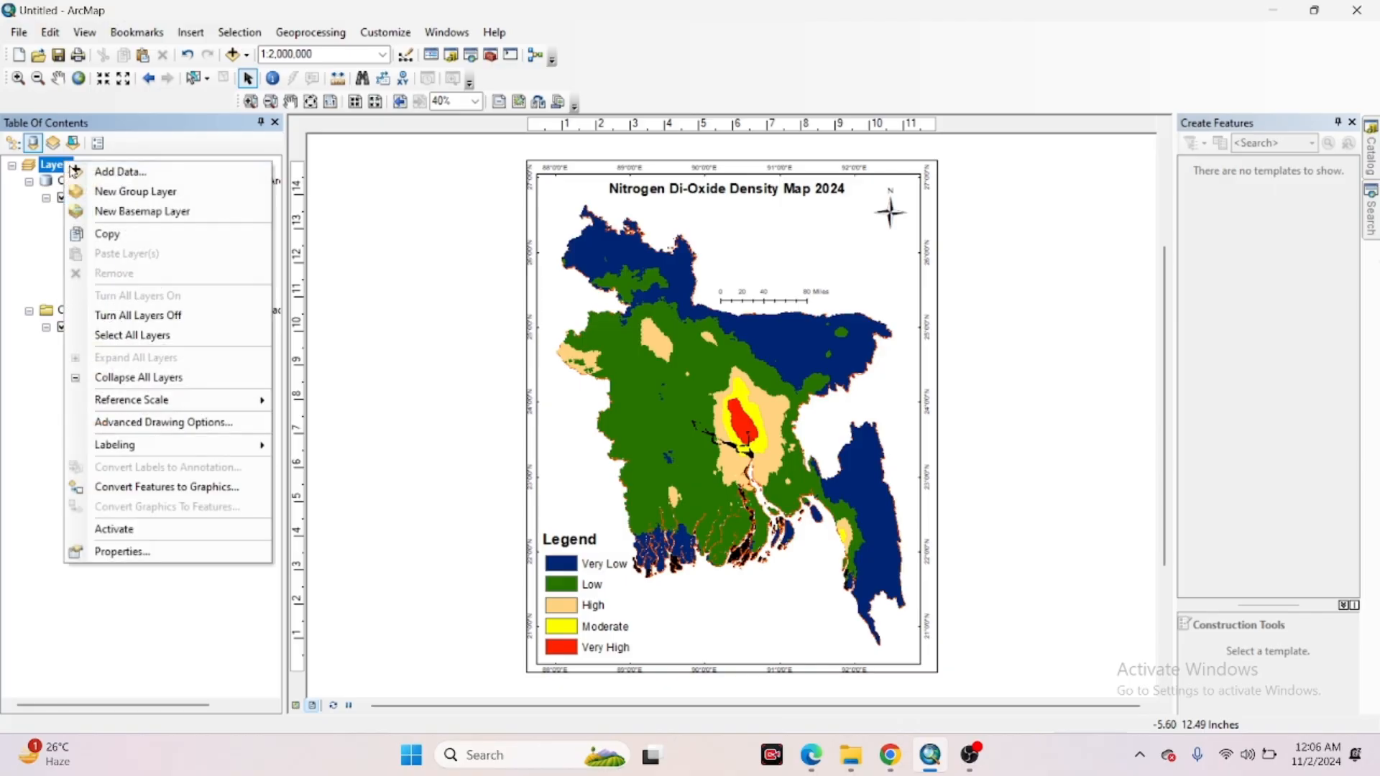
click(159, 564)
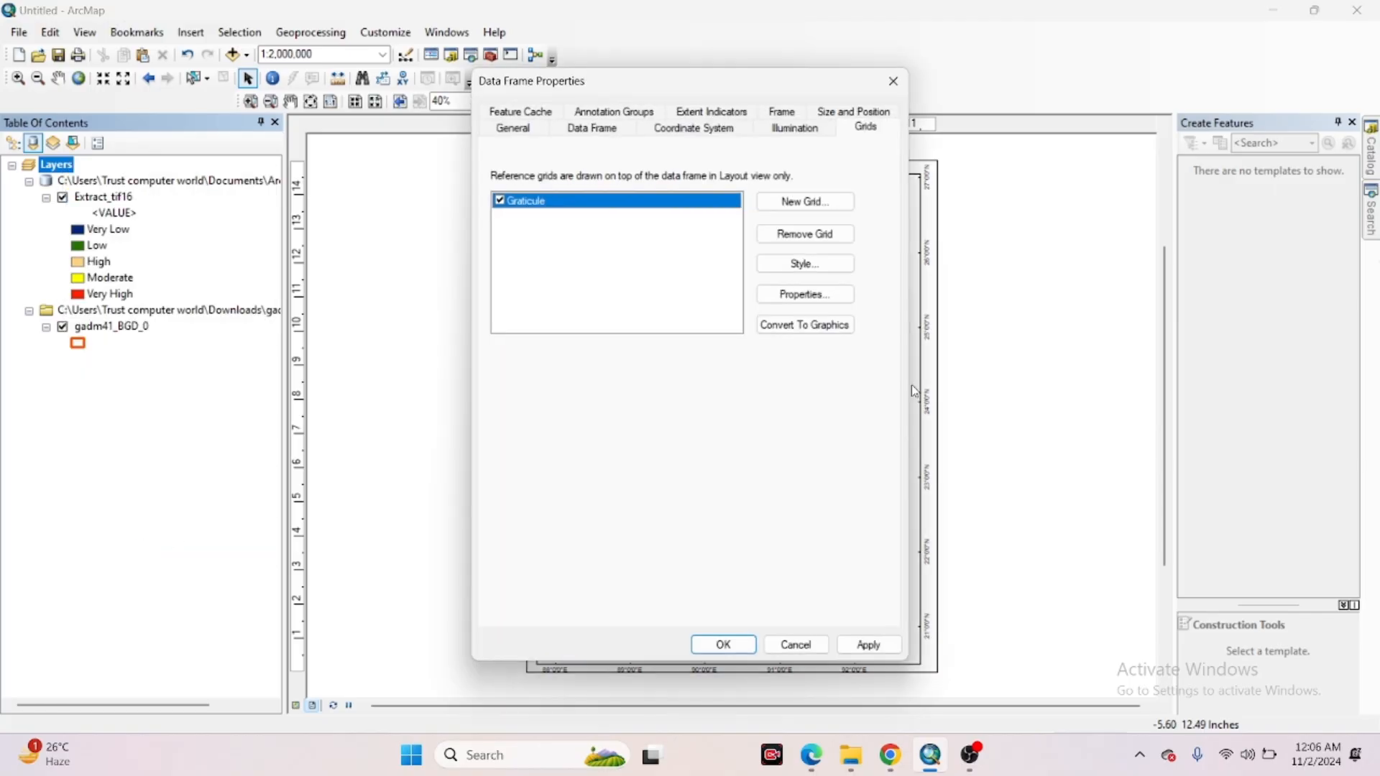
click(783, 289)
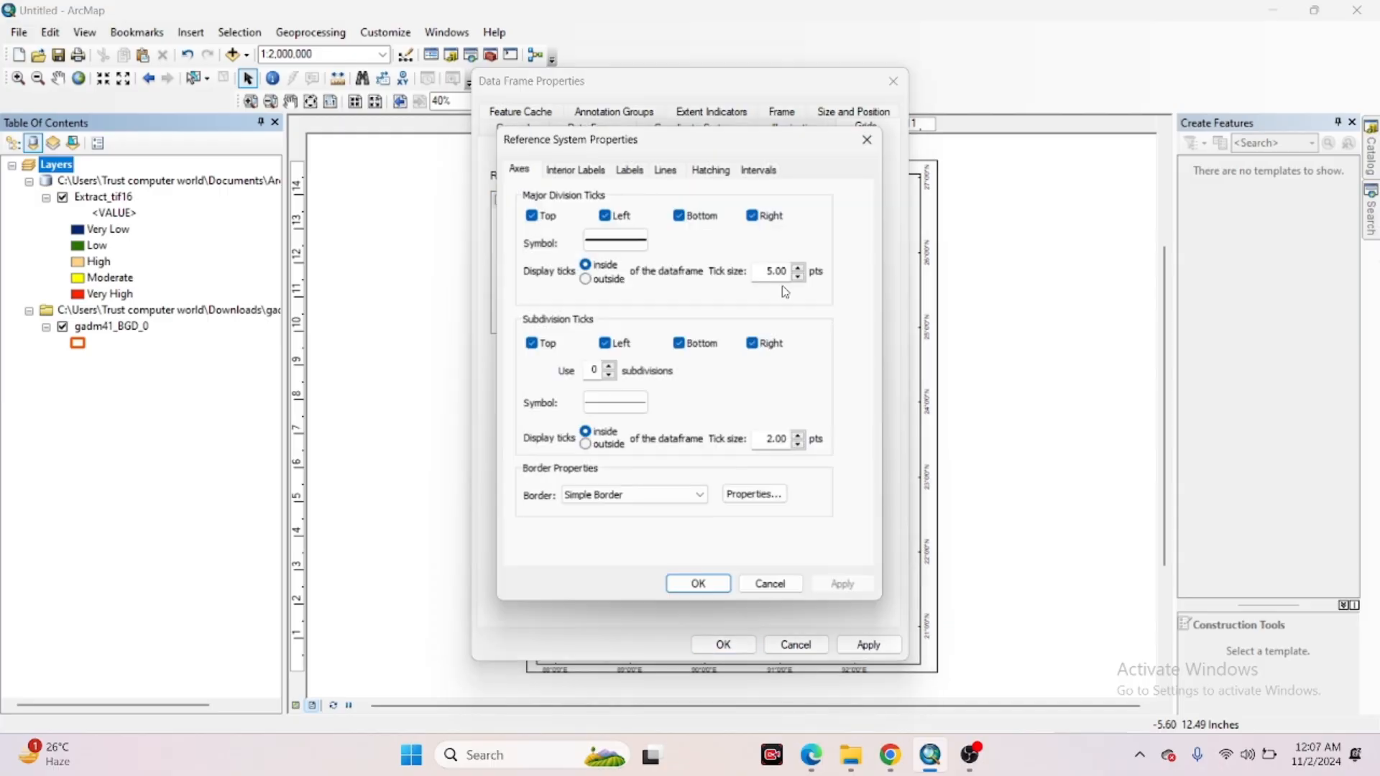
click(632, 176)
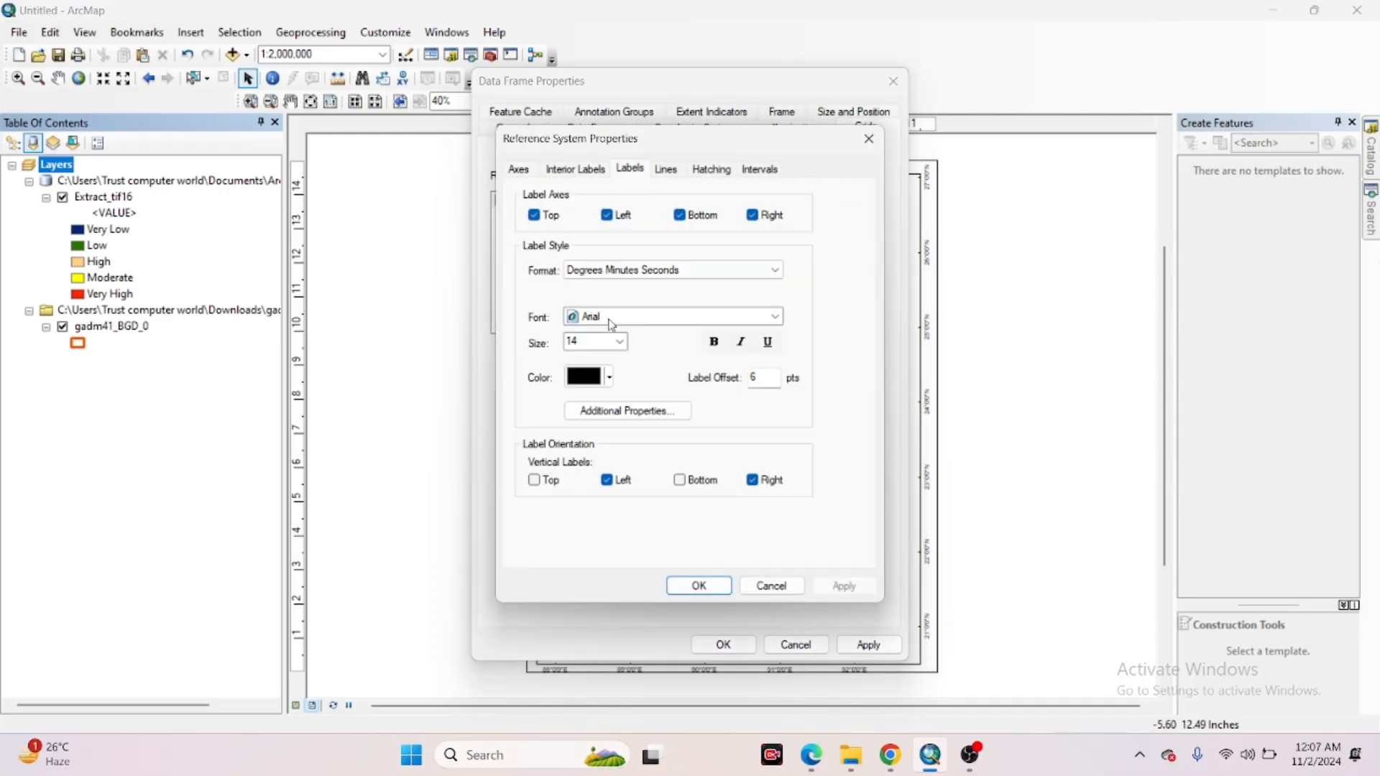
click(611, 342)
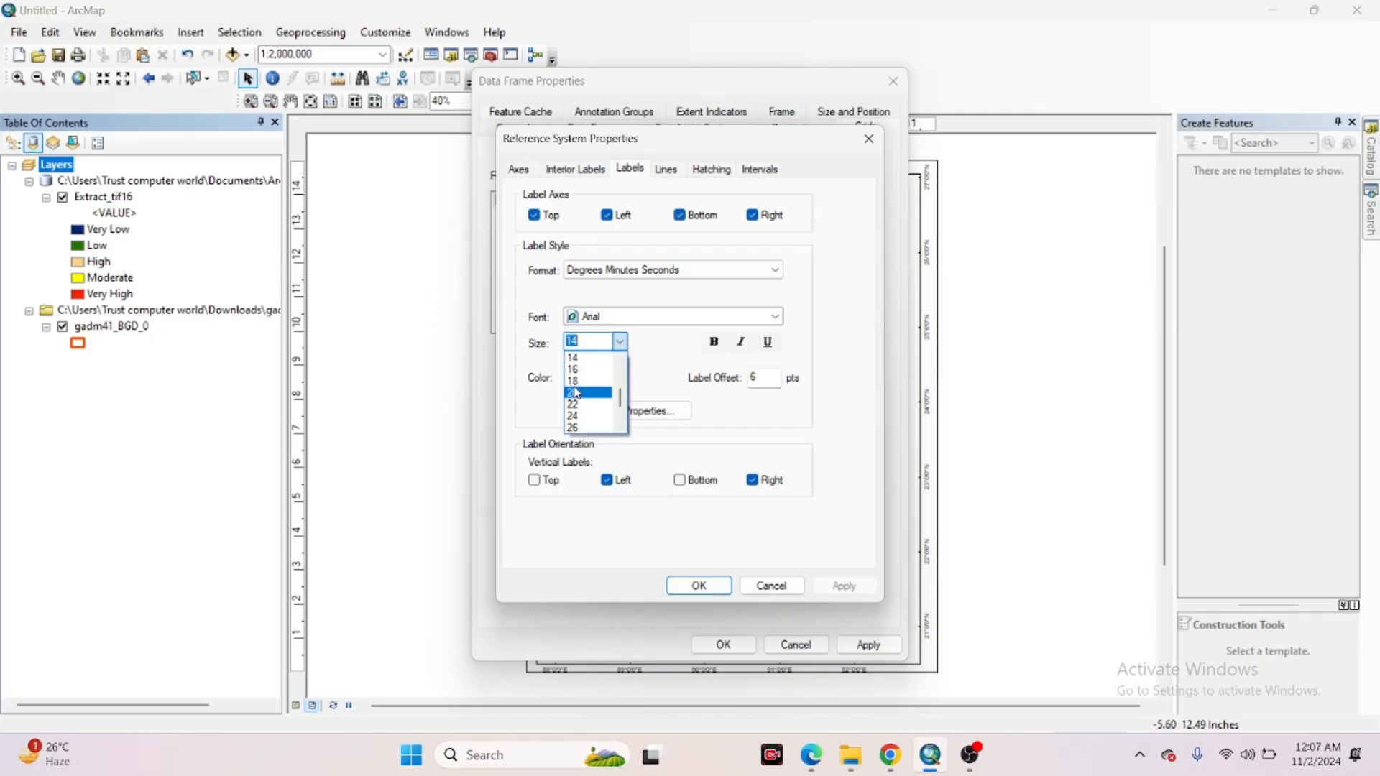
click(586, 393)
click(842, 586)
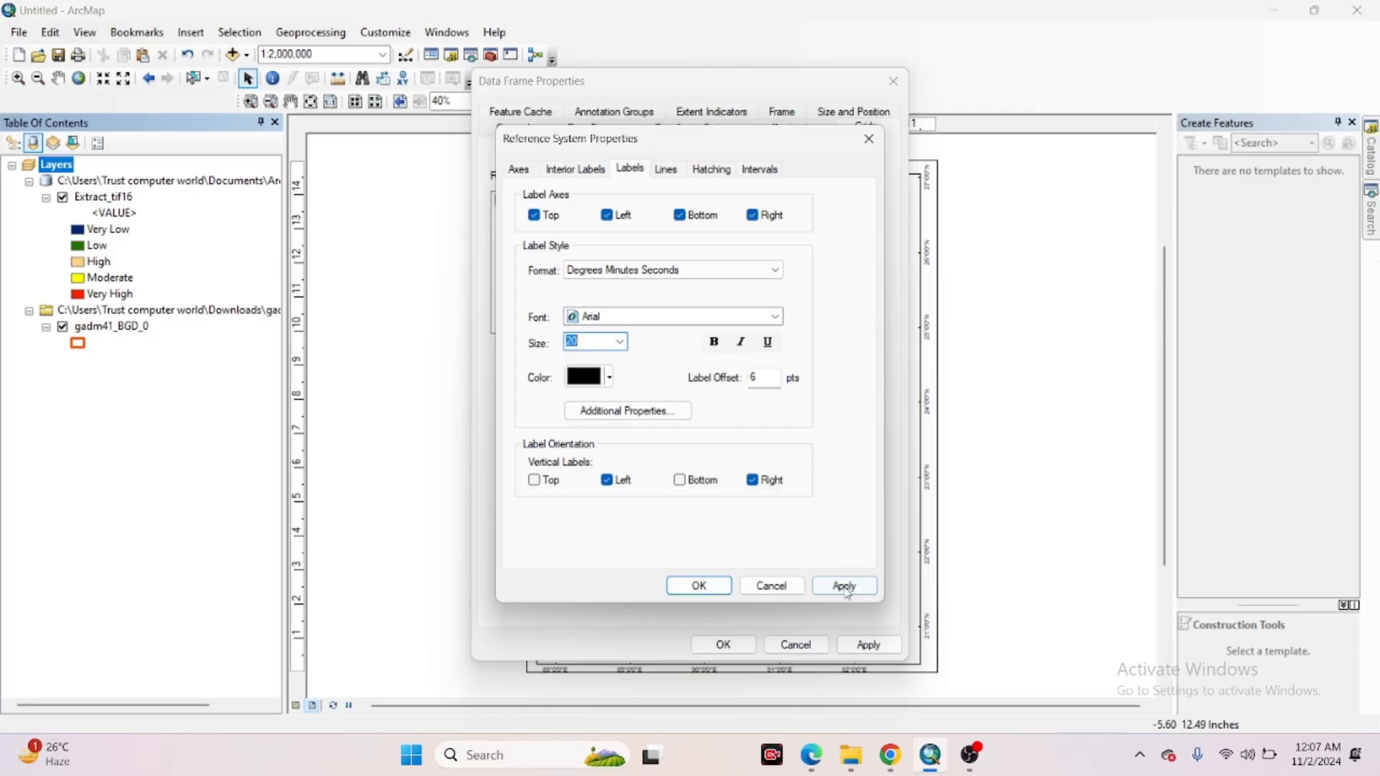
click(701, 586)
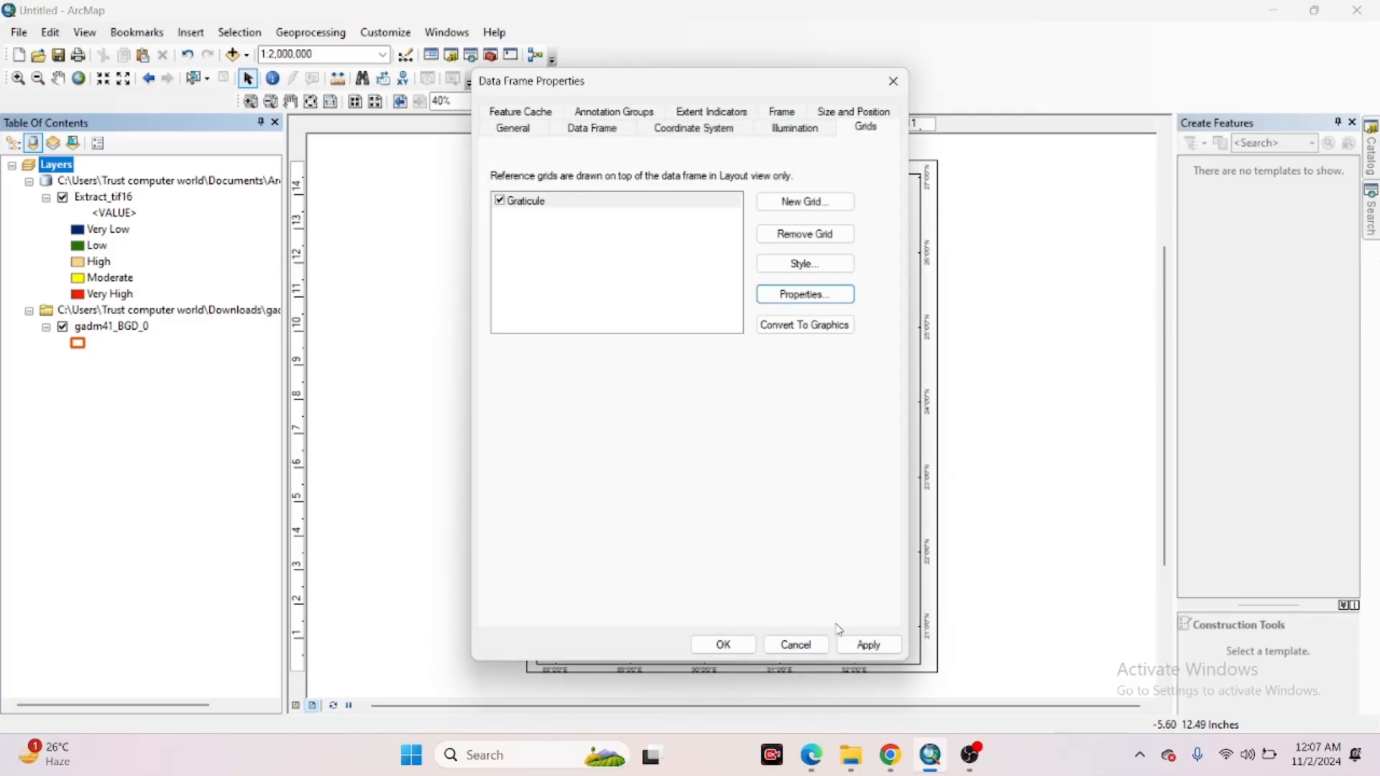
click(867, 641)
click(724, 644)
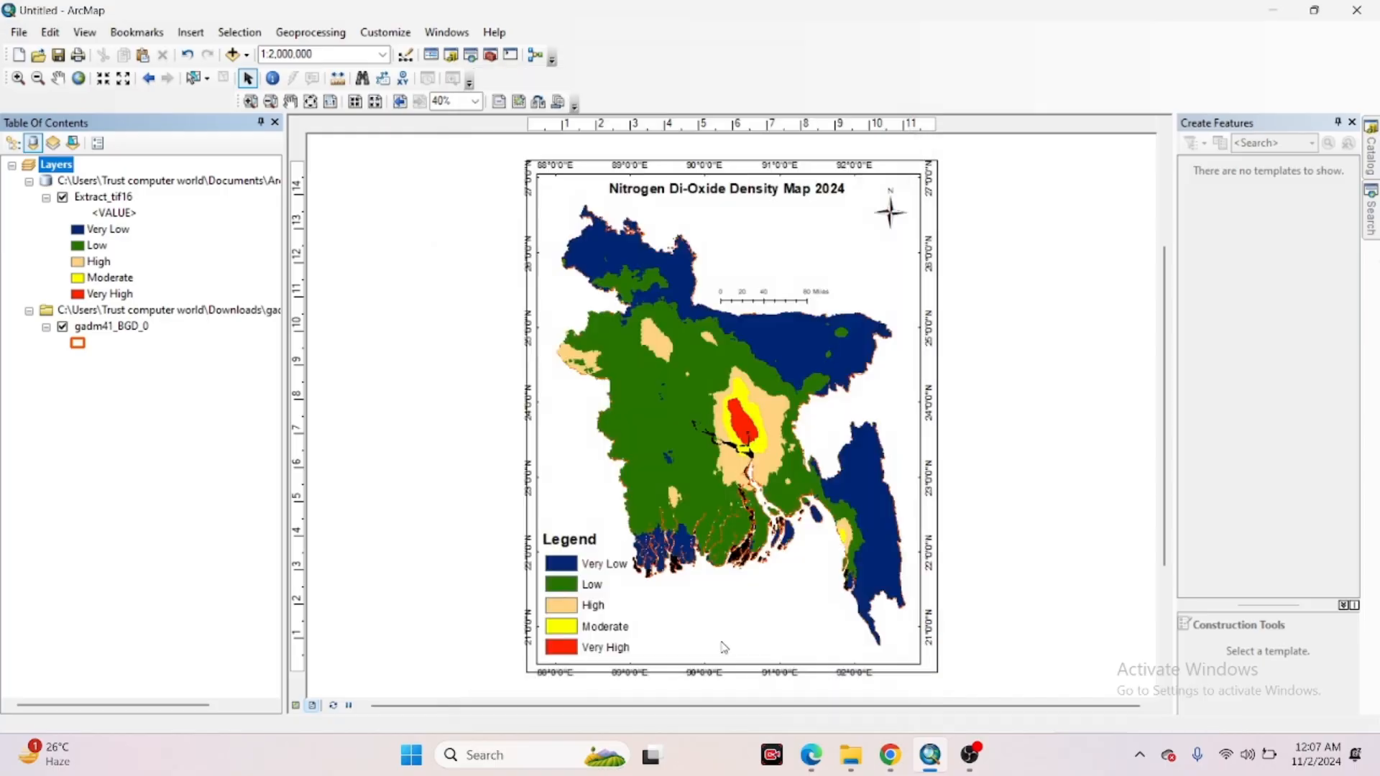
Shrink the data frame slightly by pulling its left and bottom edges inward to make room for the coordinate labels
click(559, 232)
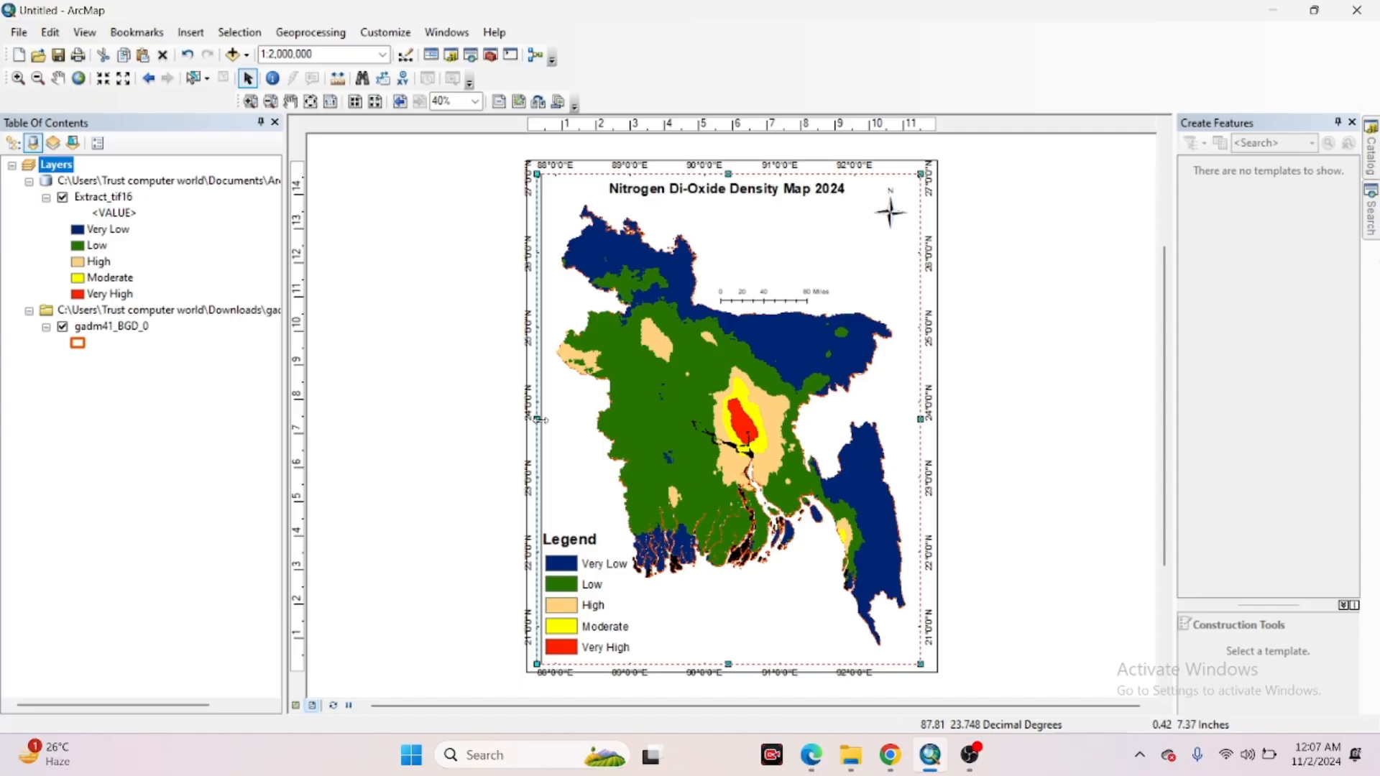
drag(540, 420, 545, 419)
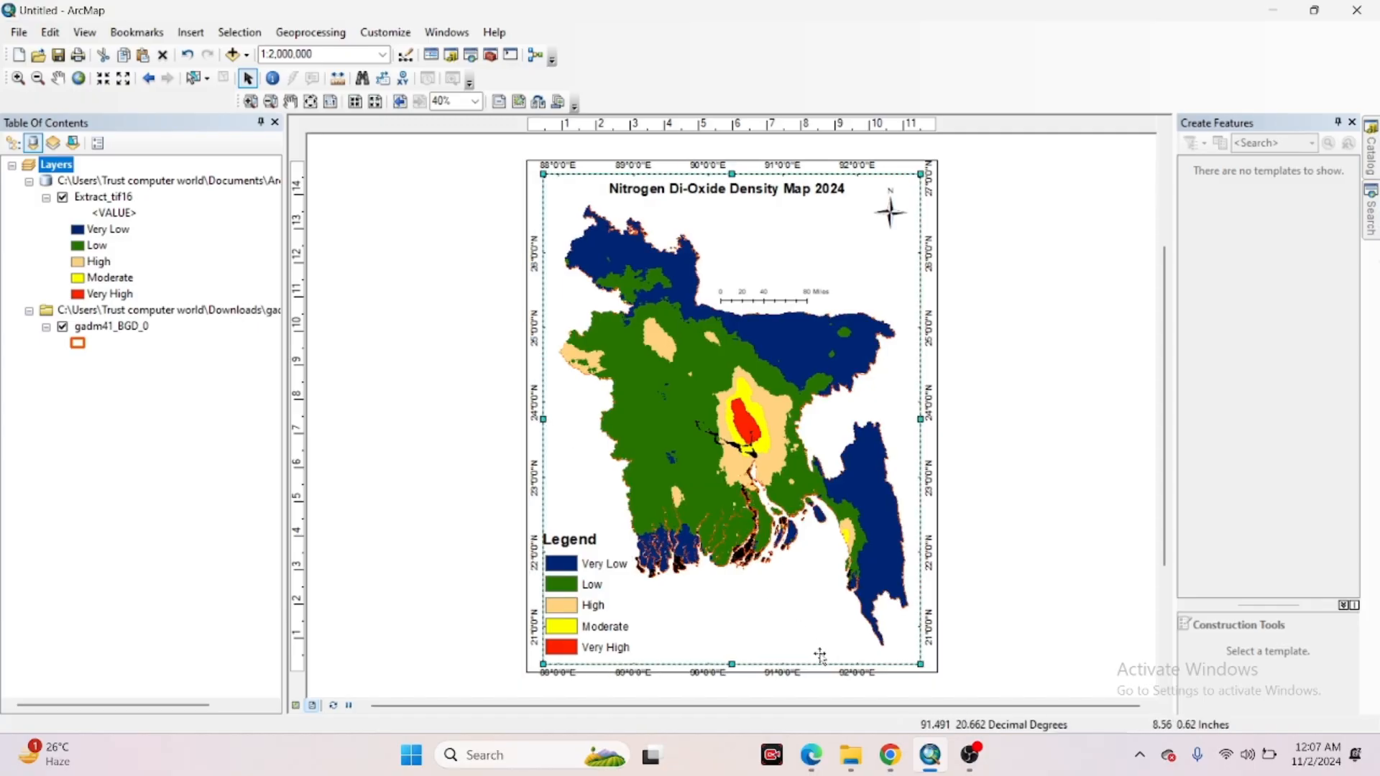
drag(734, 660, 733, 658)
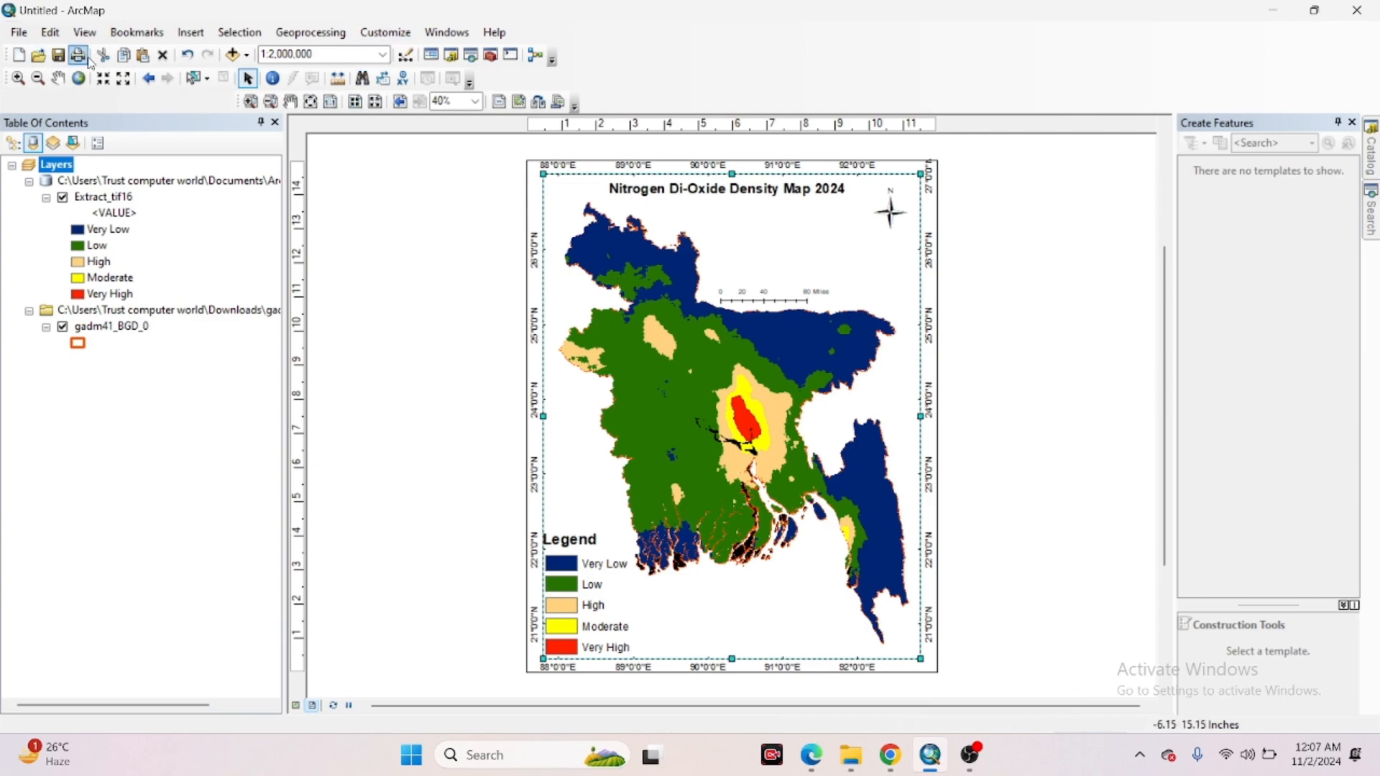
Move the grouped legend slightly right so it sits inside the data frame border
click(578, 595)
click(580, 594)
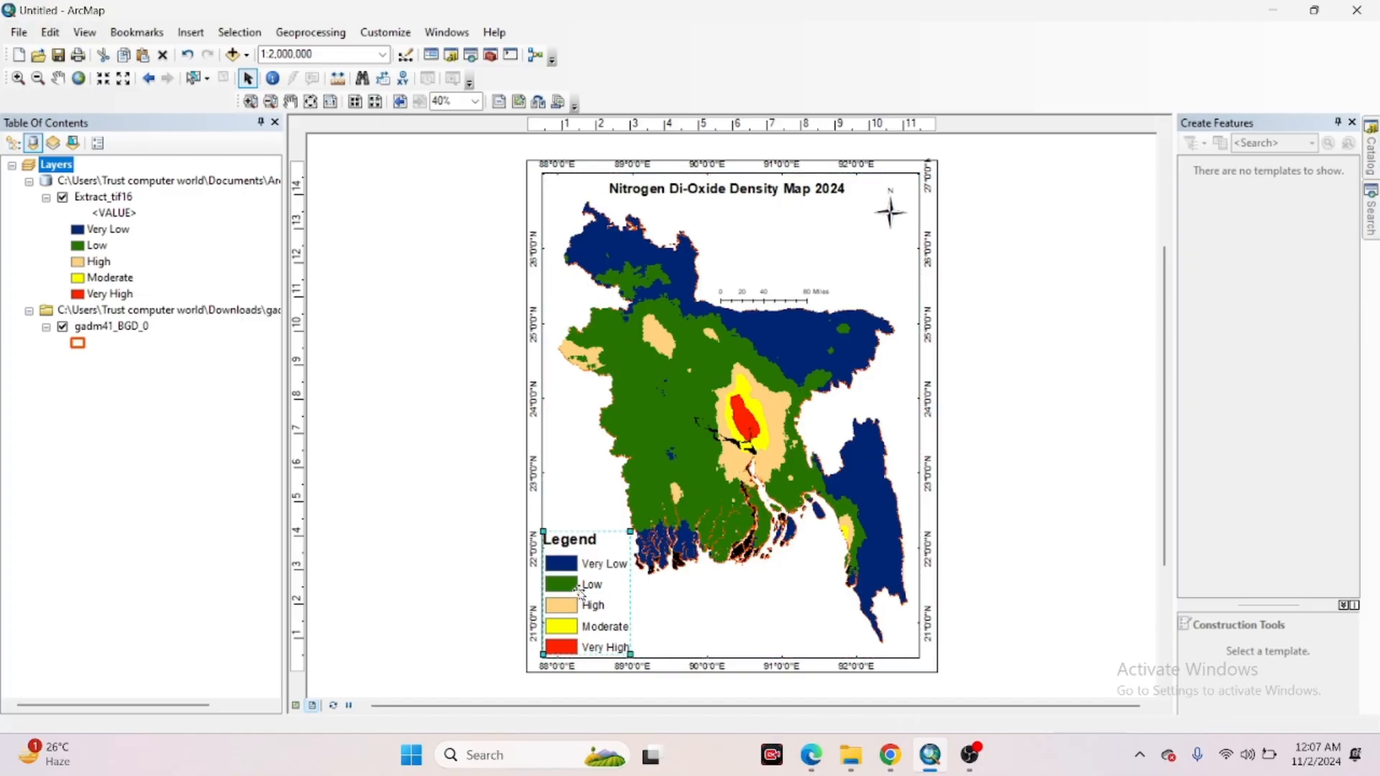
drag(580, 591, 589, 595)
click(441, 579)
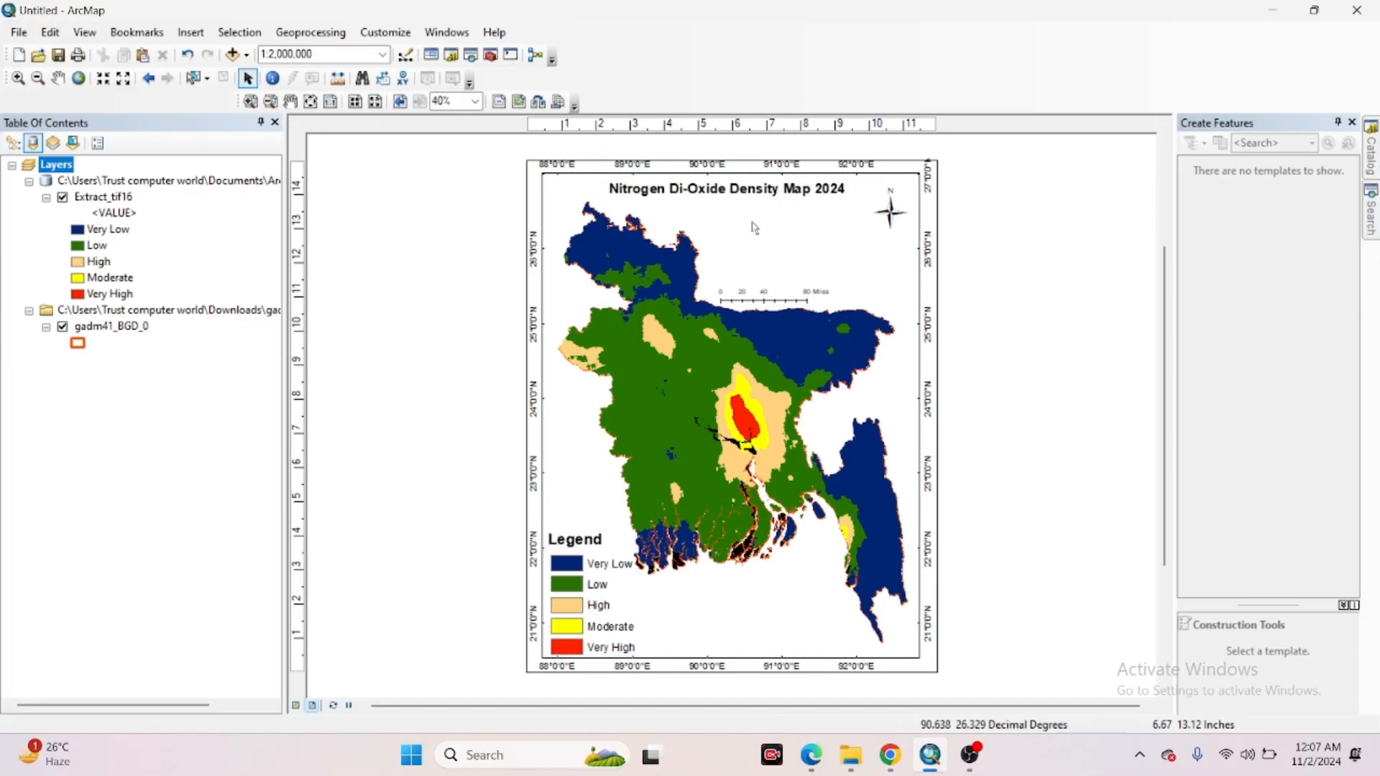
Lower the data frame's top edge slightly and extend its right edge slightly outward
click(733, 175)
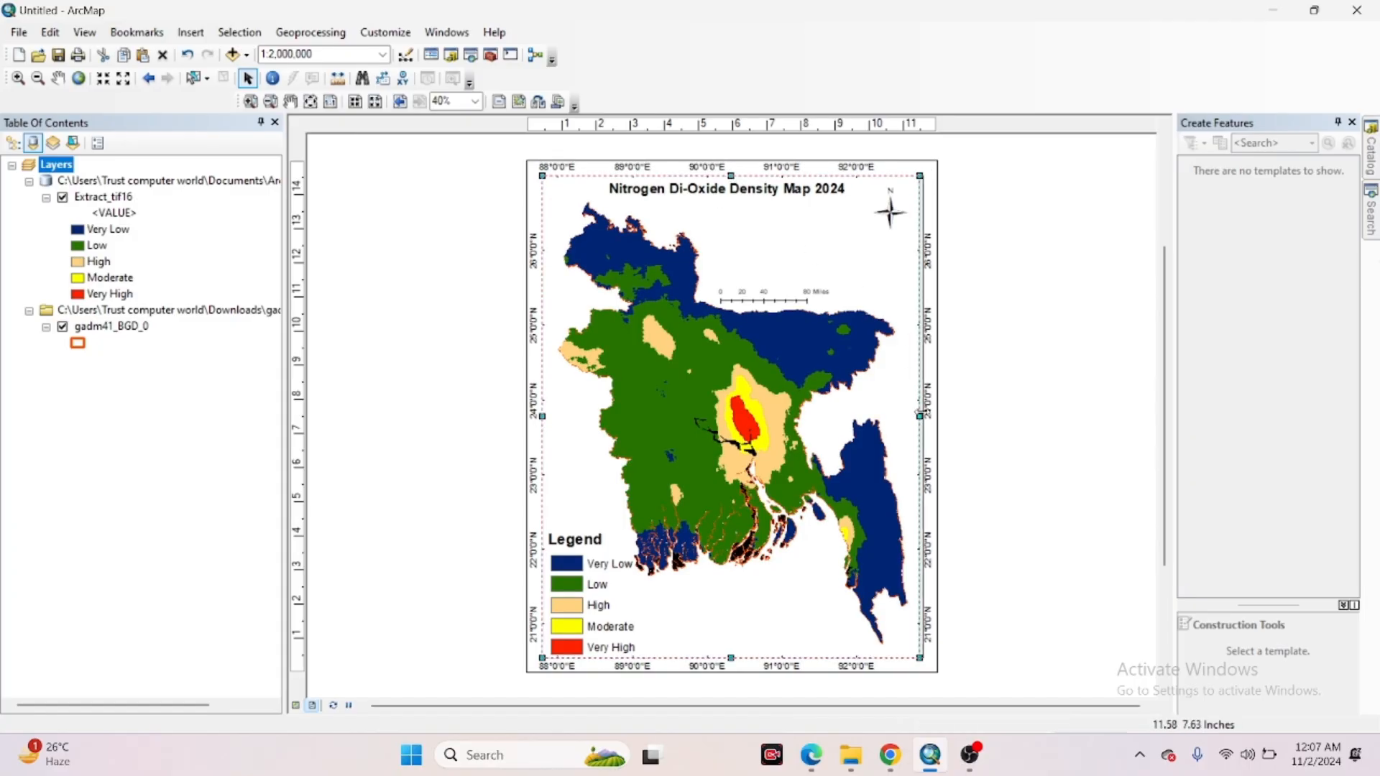
drag(923, 412, 927, 412)
click(1057, 367)
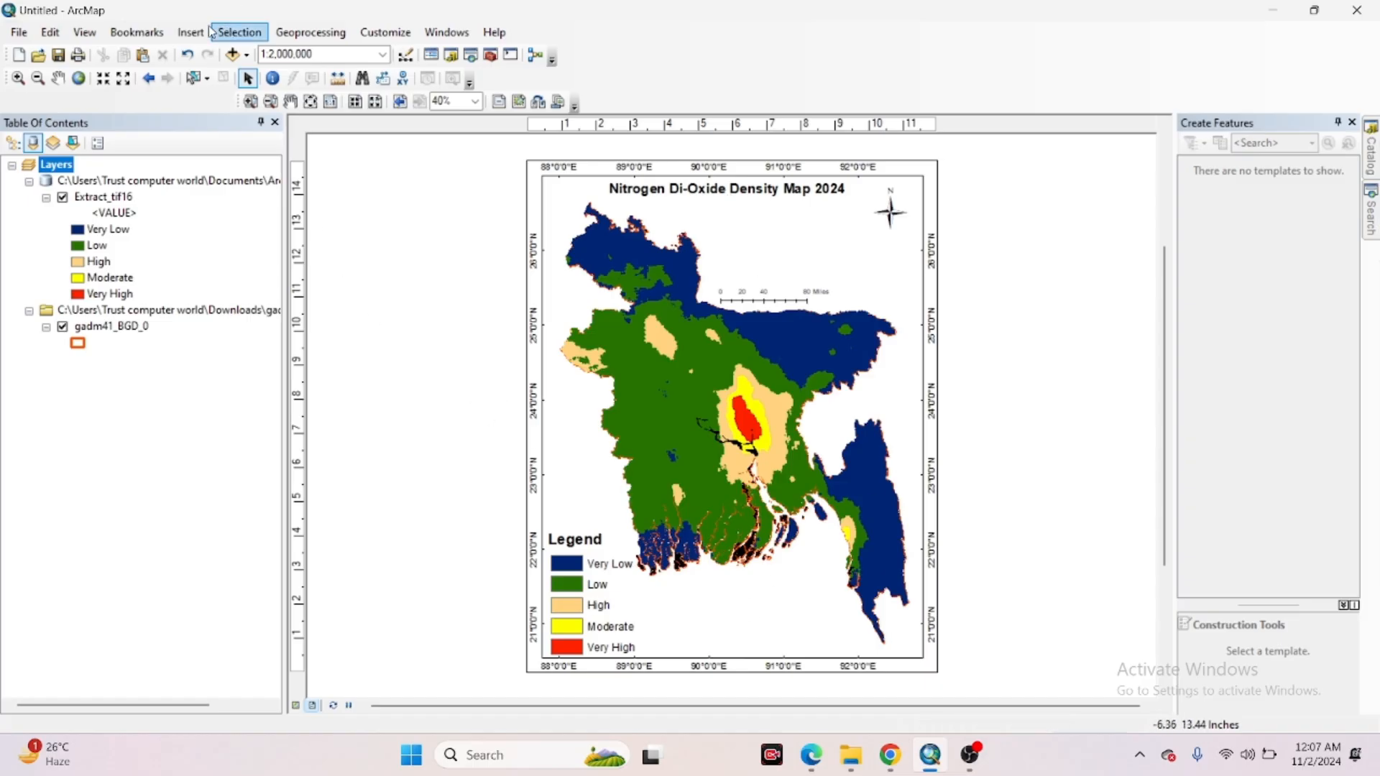
Add the Topographic basemap beneath the map layers
click(246, 56)
click(274, 95)
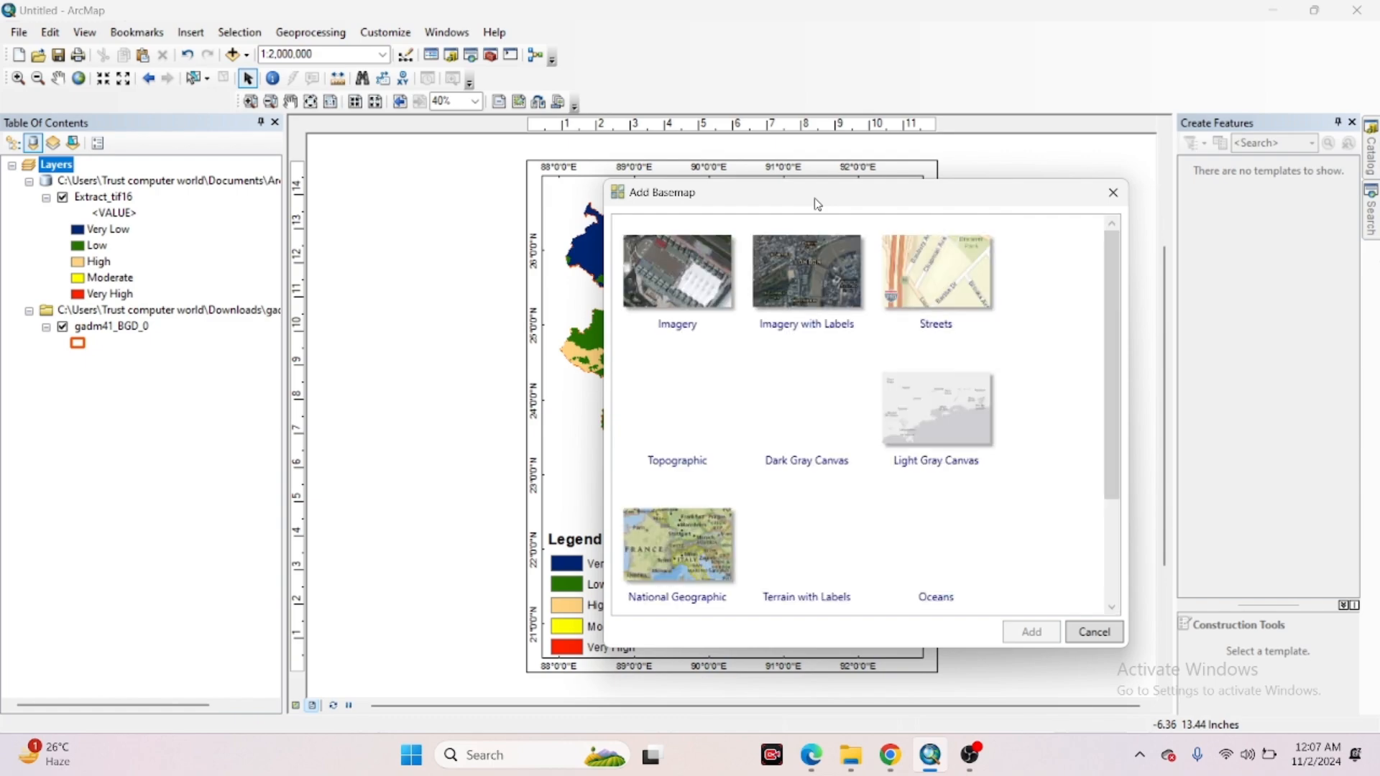
drag(818, 205, 416, 151)
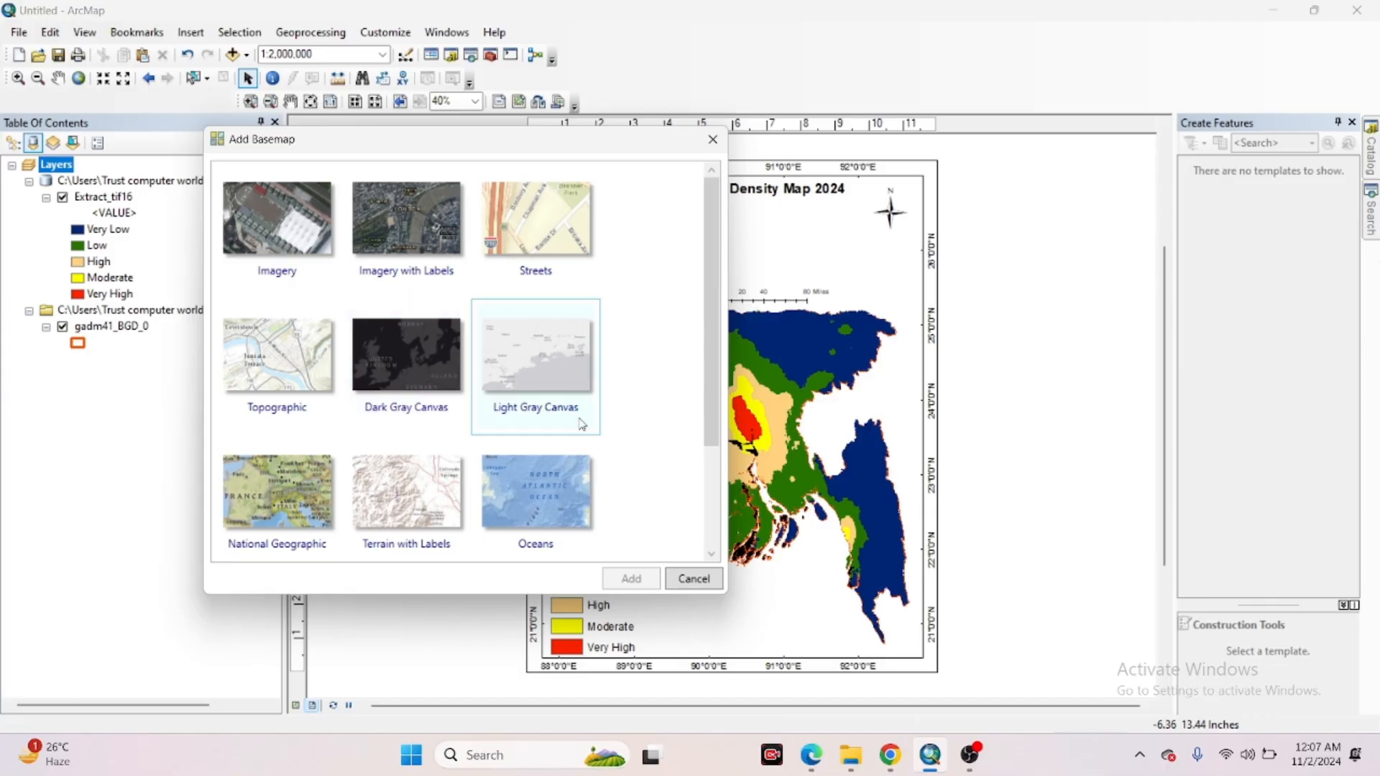
scroll(575, 438, down, 1)
scroll(291, 503, down, 3)
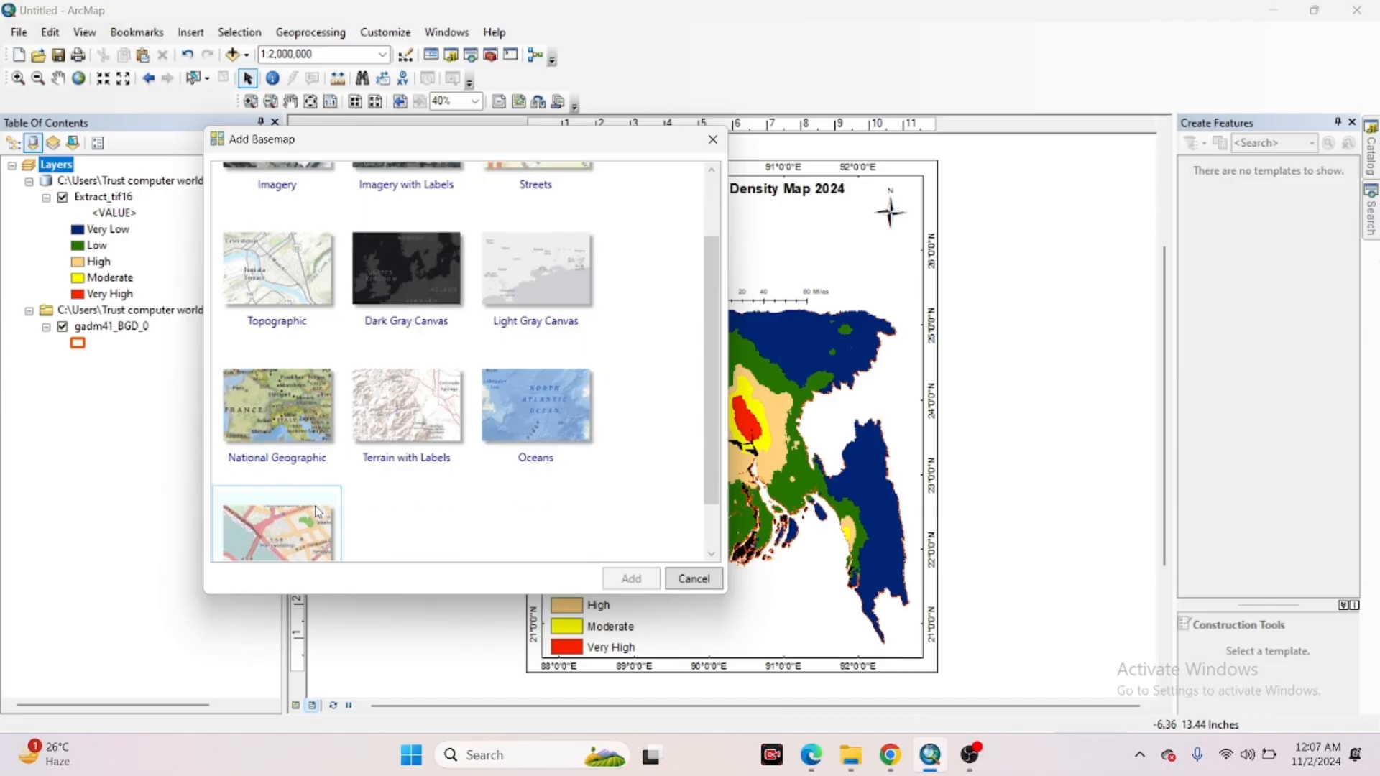
scroll(298, 489, up, 2)
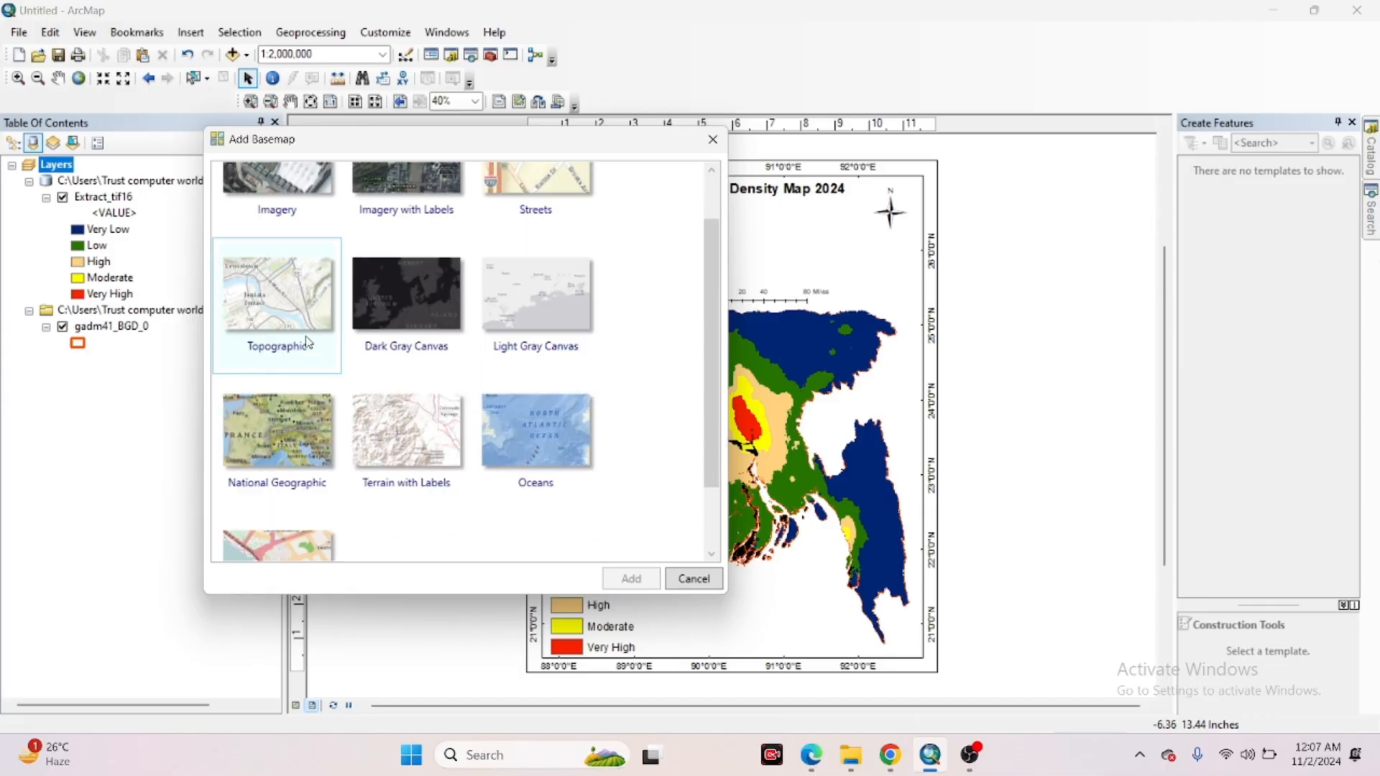
click(273, 310)
click(630, 579)
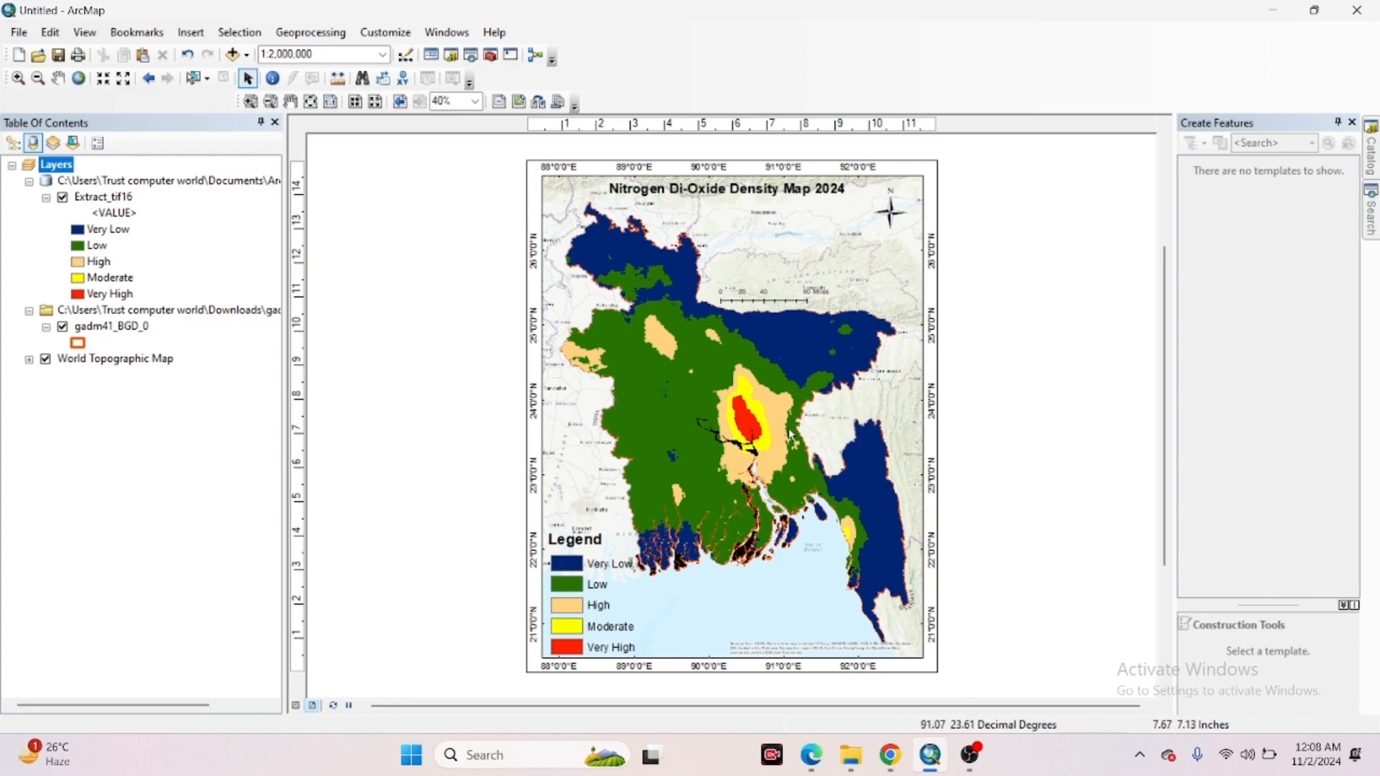
Export the map layout to the Desktop as a JPEG file named NO2 CLASS
click(20, 34)
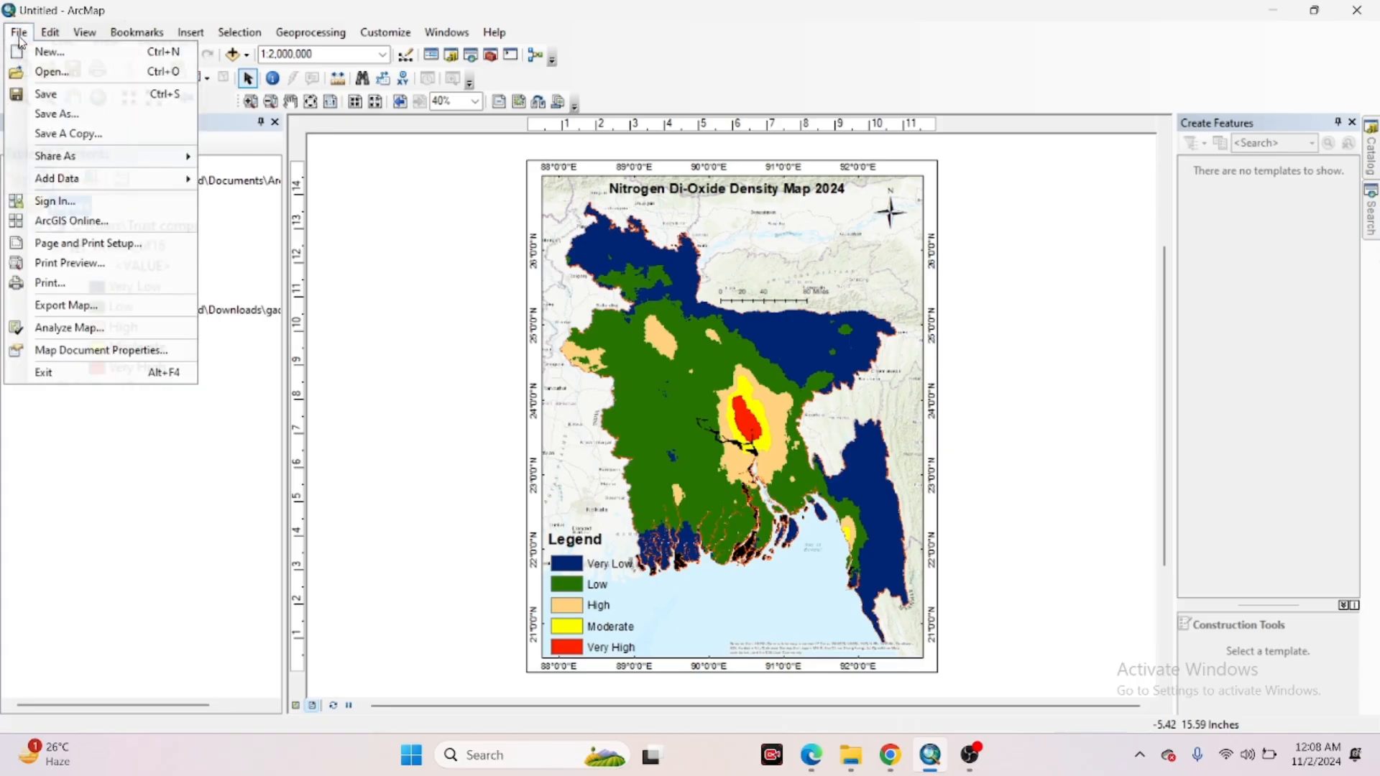
click(49, 306)
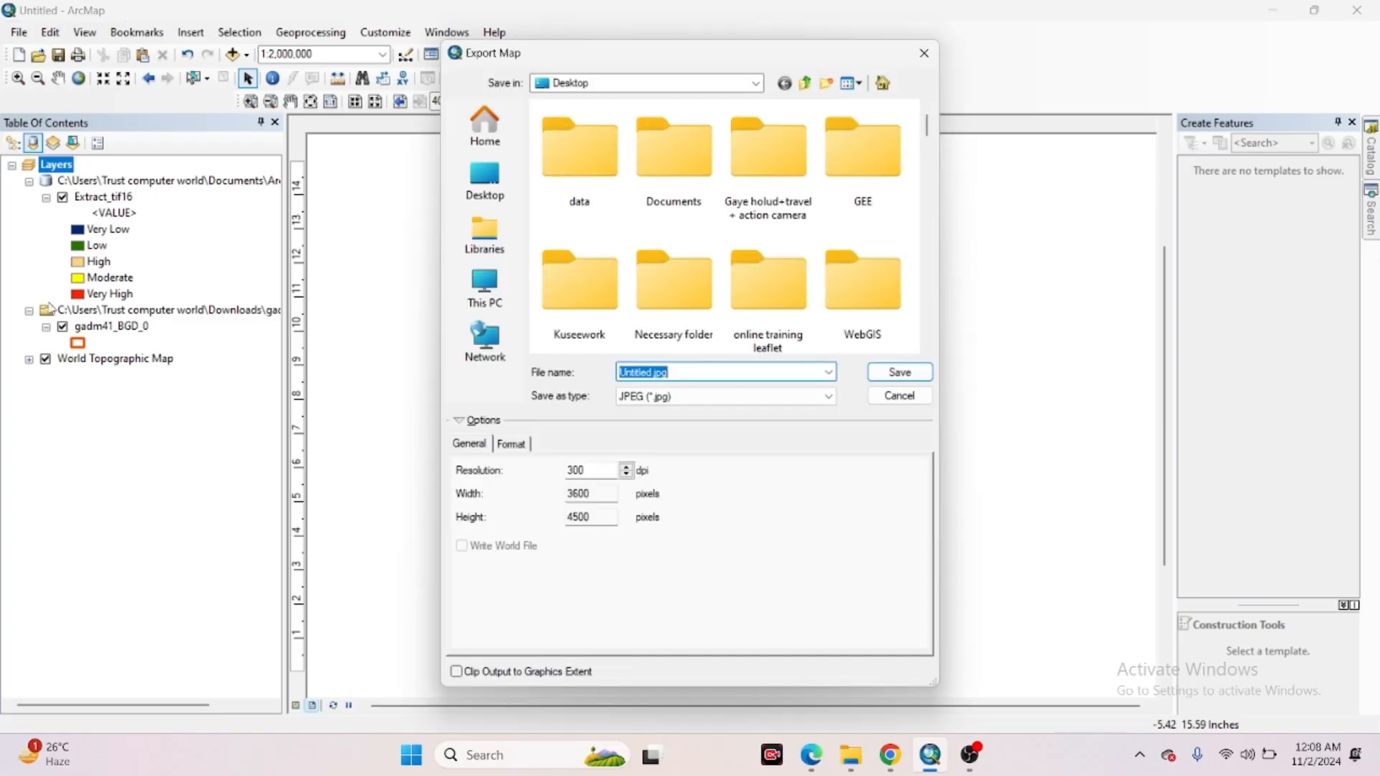
click(649, 399)
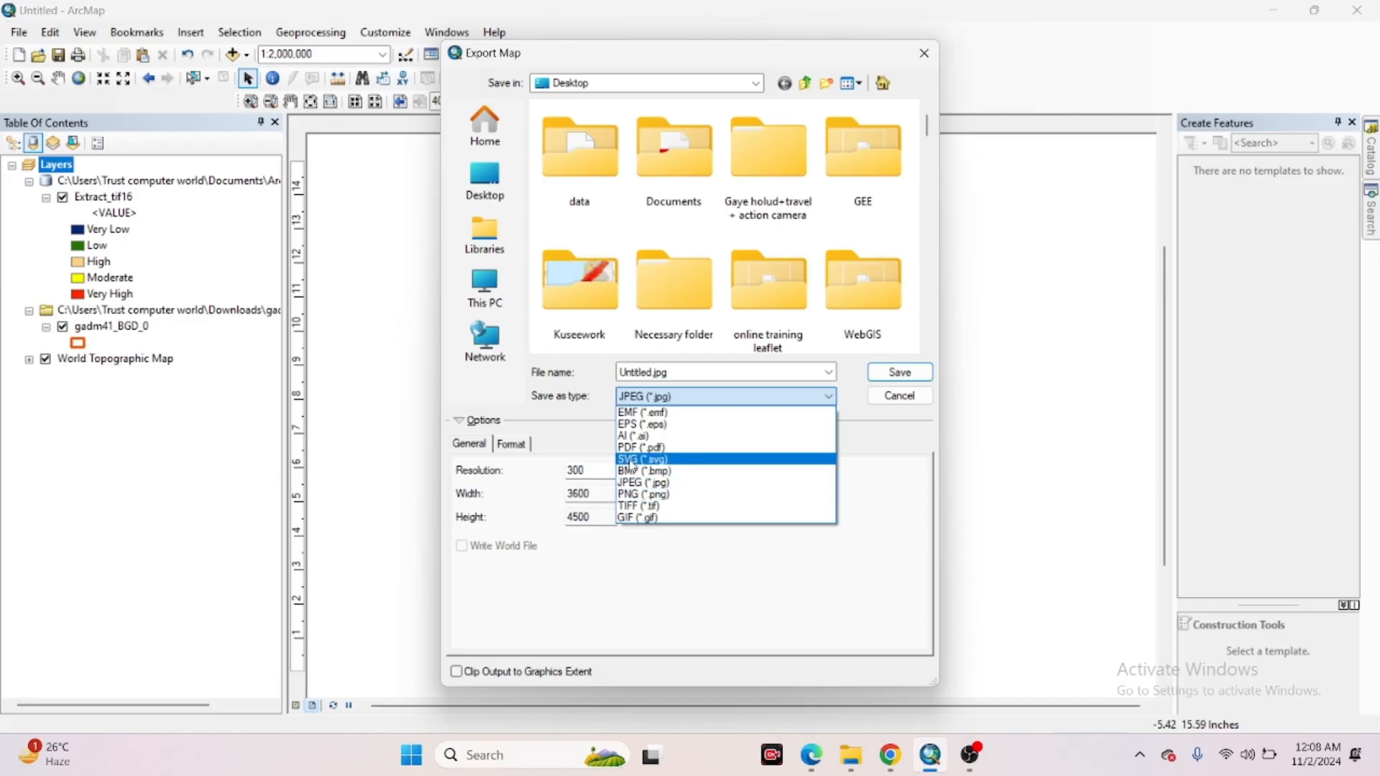
click(639, 483)
click(663, 378)
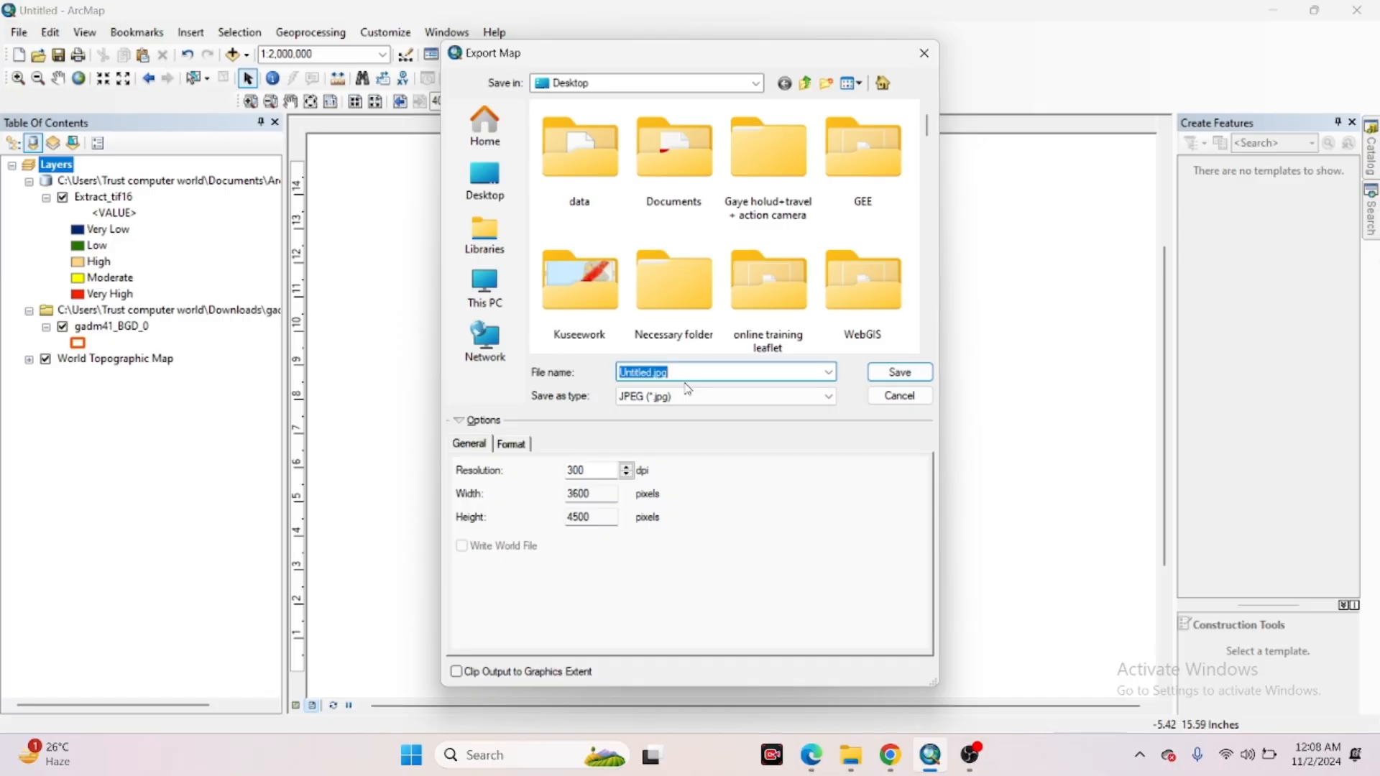
text(NO)
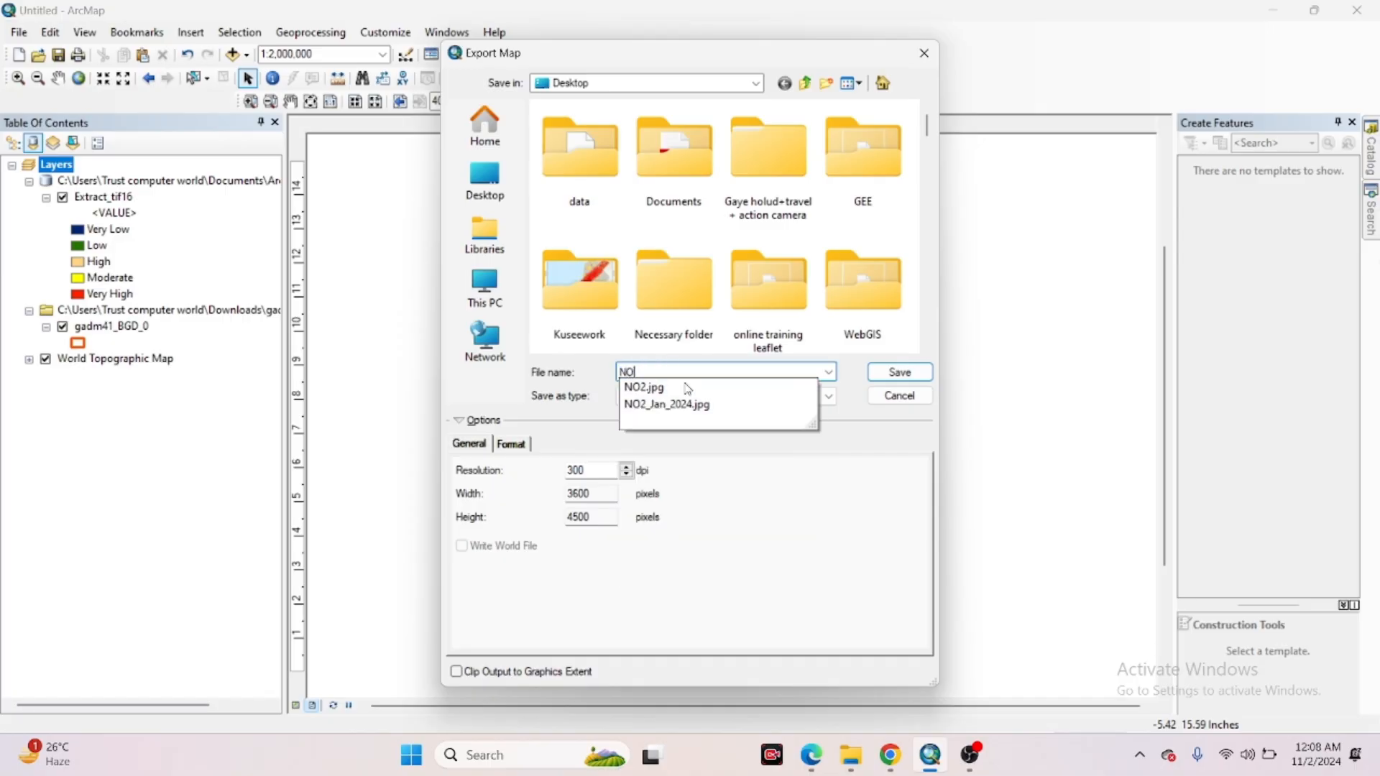
text(2 )
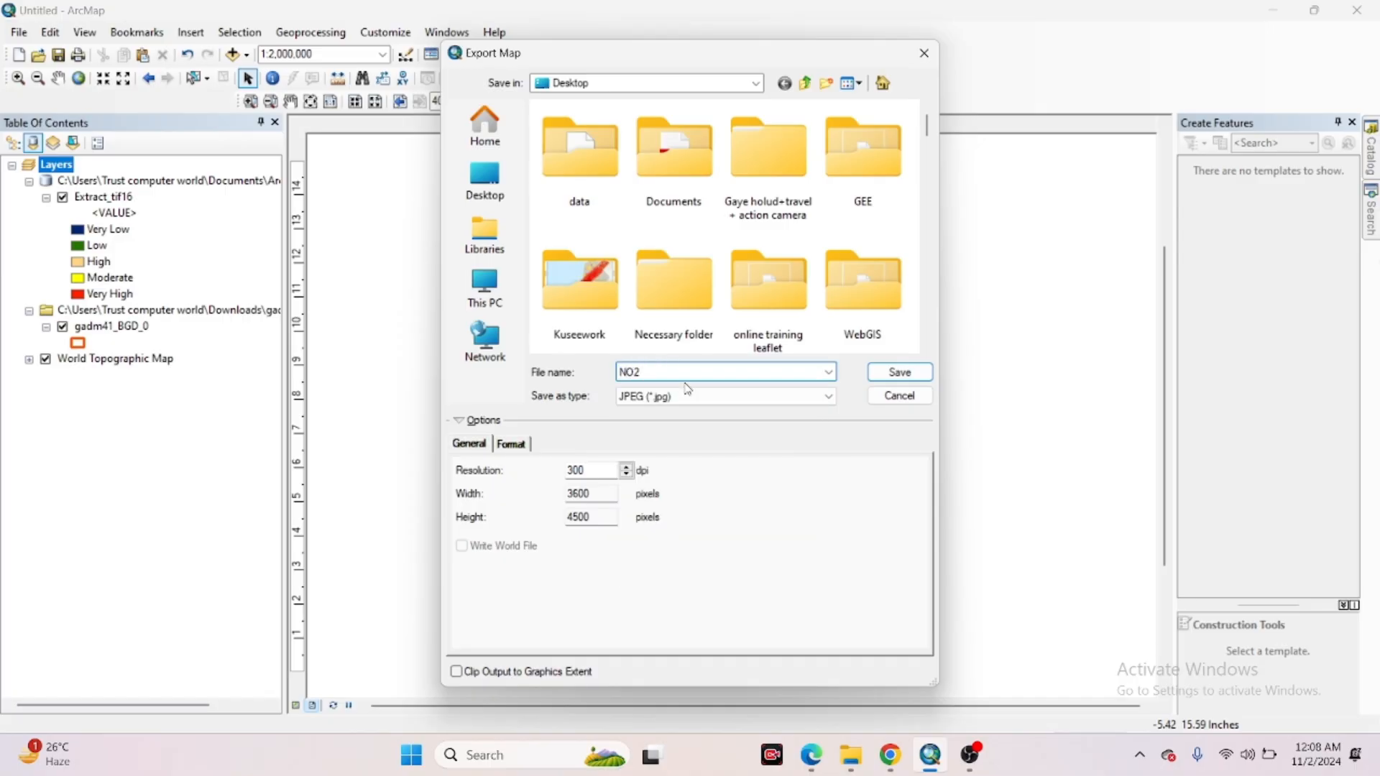
text(CLASS)
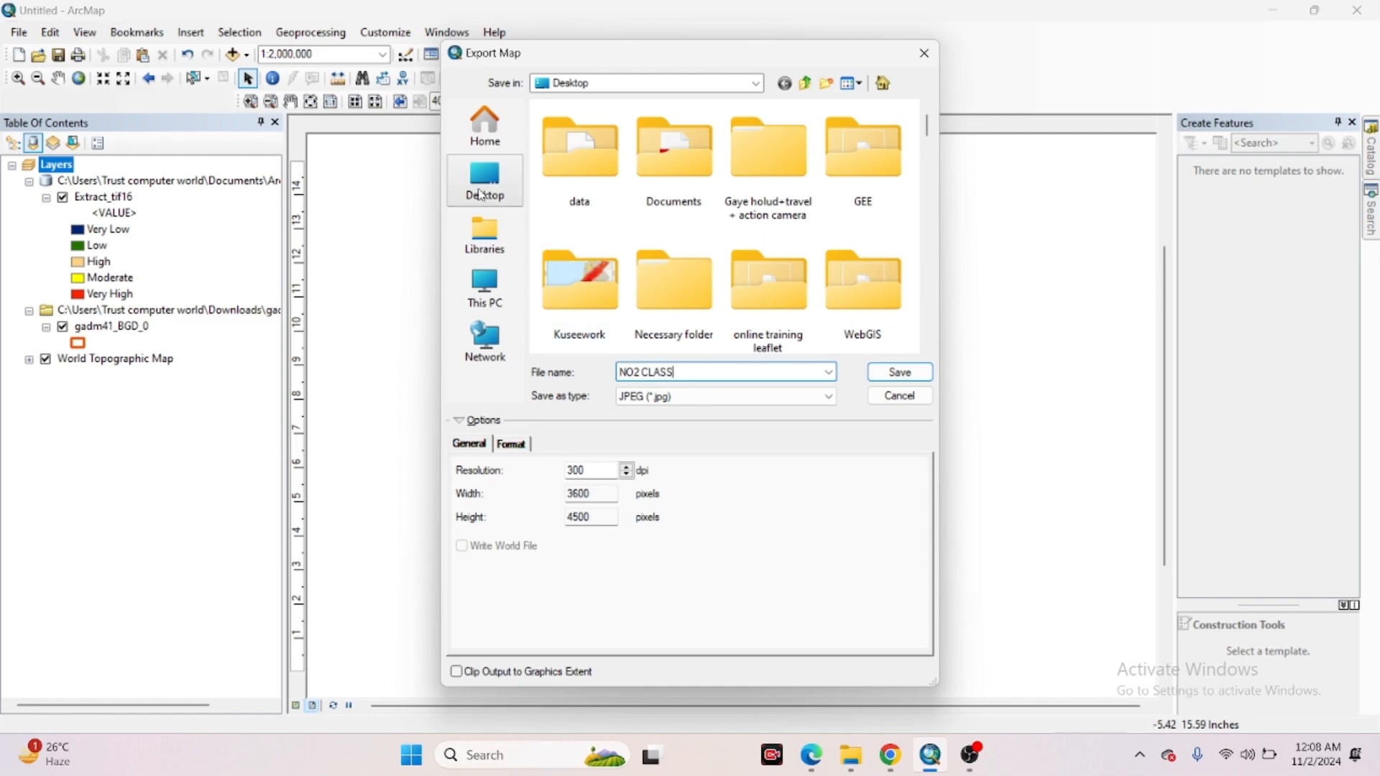
click(514, 185)
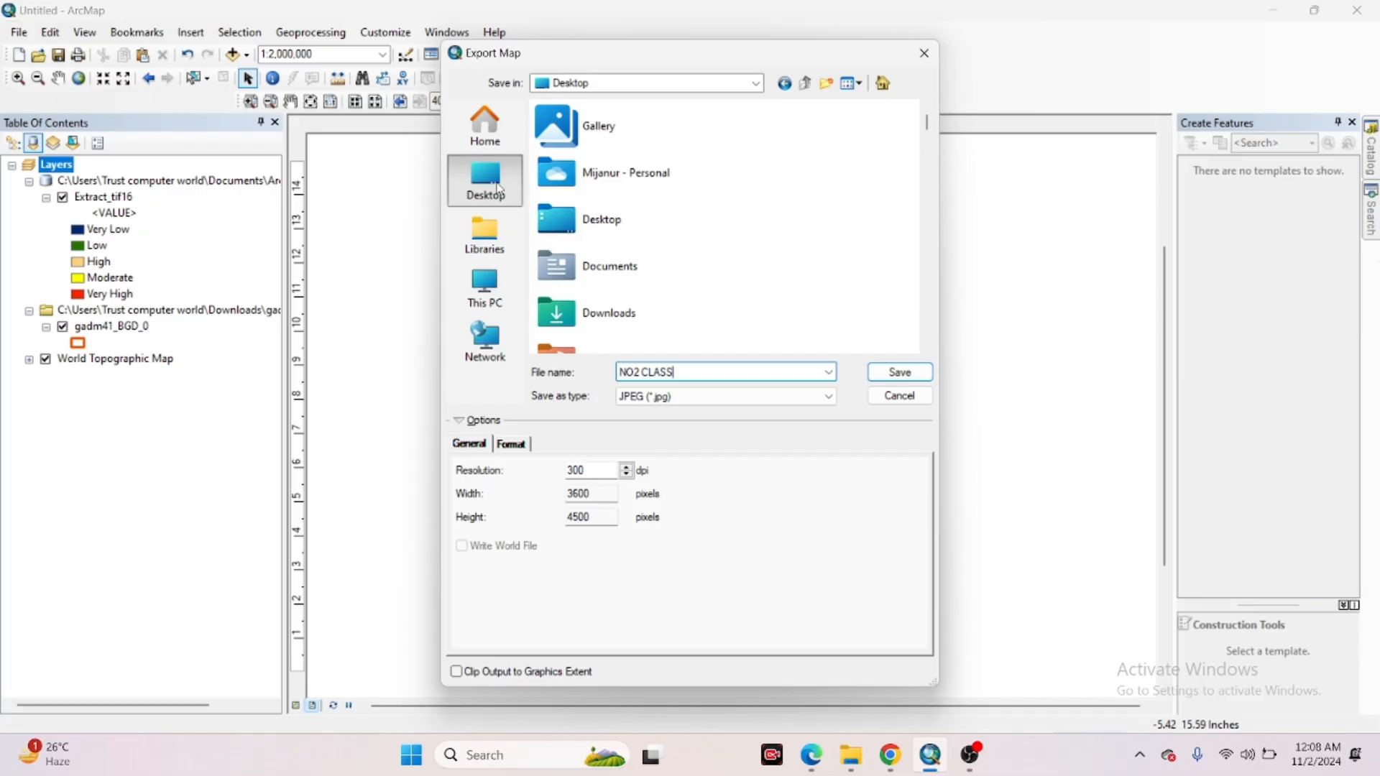
click(900, 372)
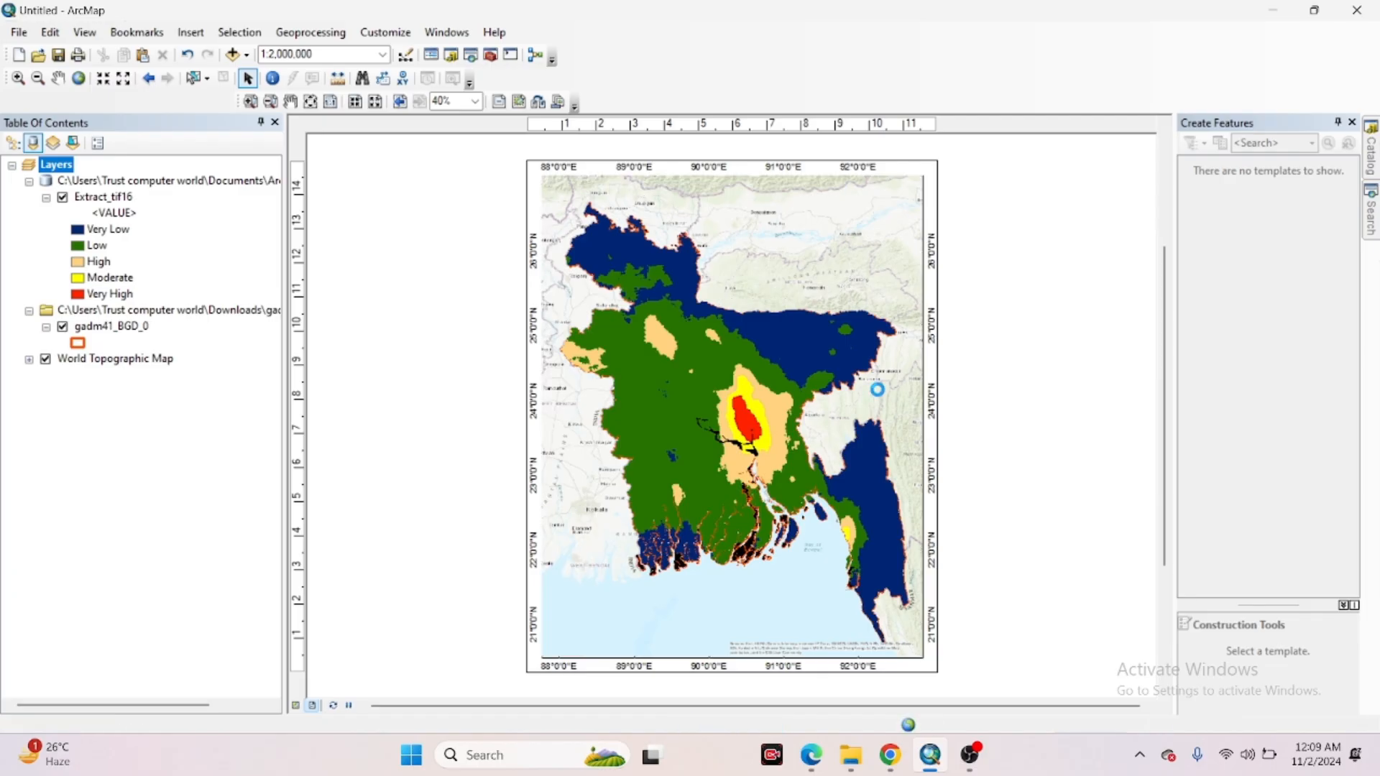
Open the exported NO2 CLASS.jpg from the desktop at full window size and examine the map and its legend up close
click(1273, 9)
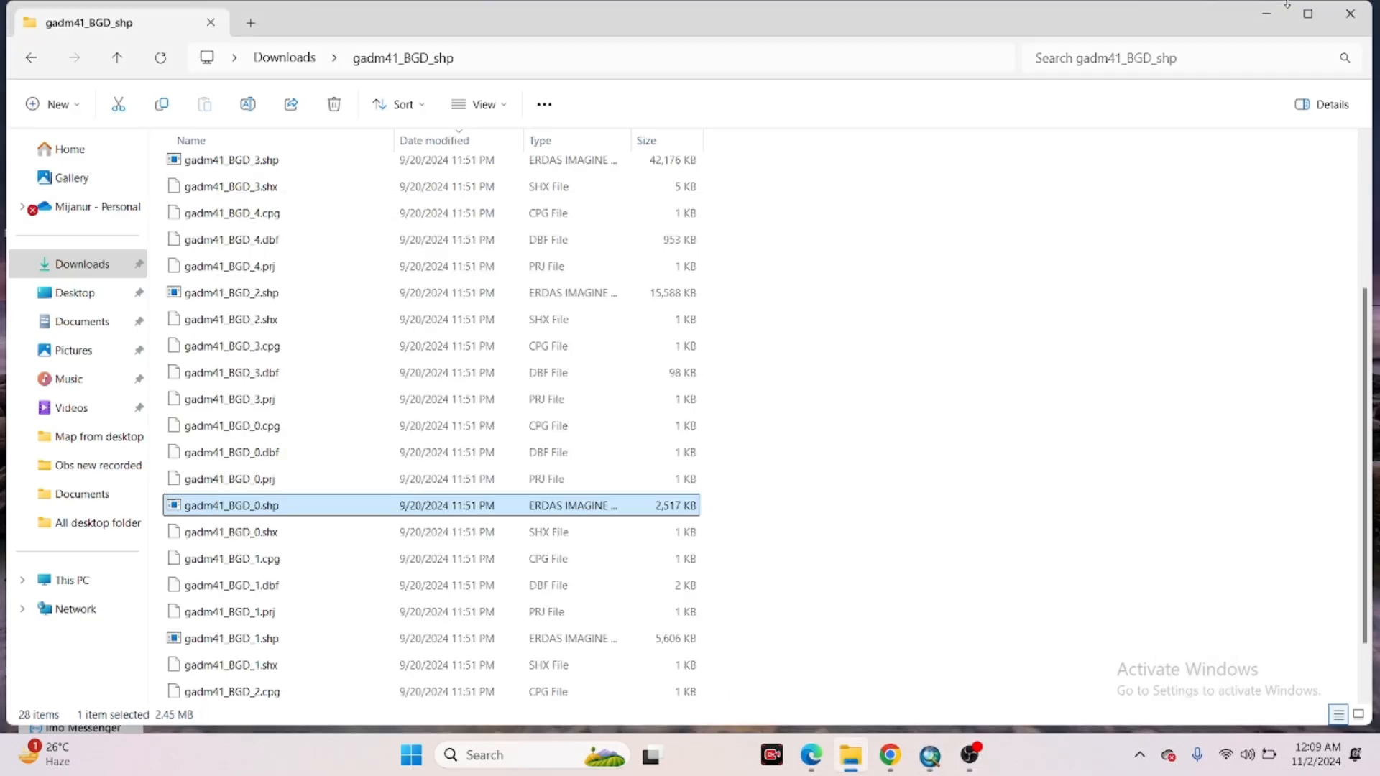
click(1261, 3)
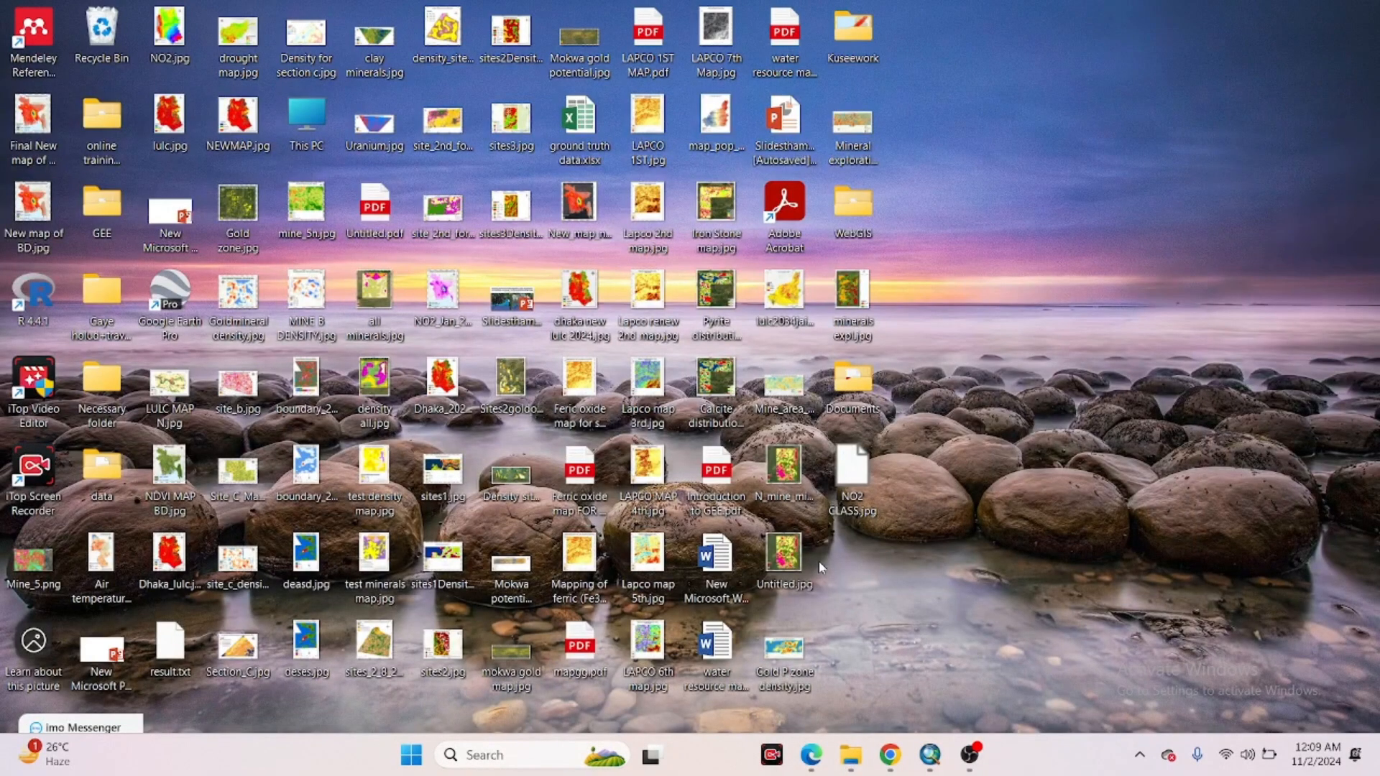
double_click(866, 487)
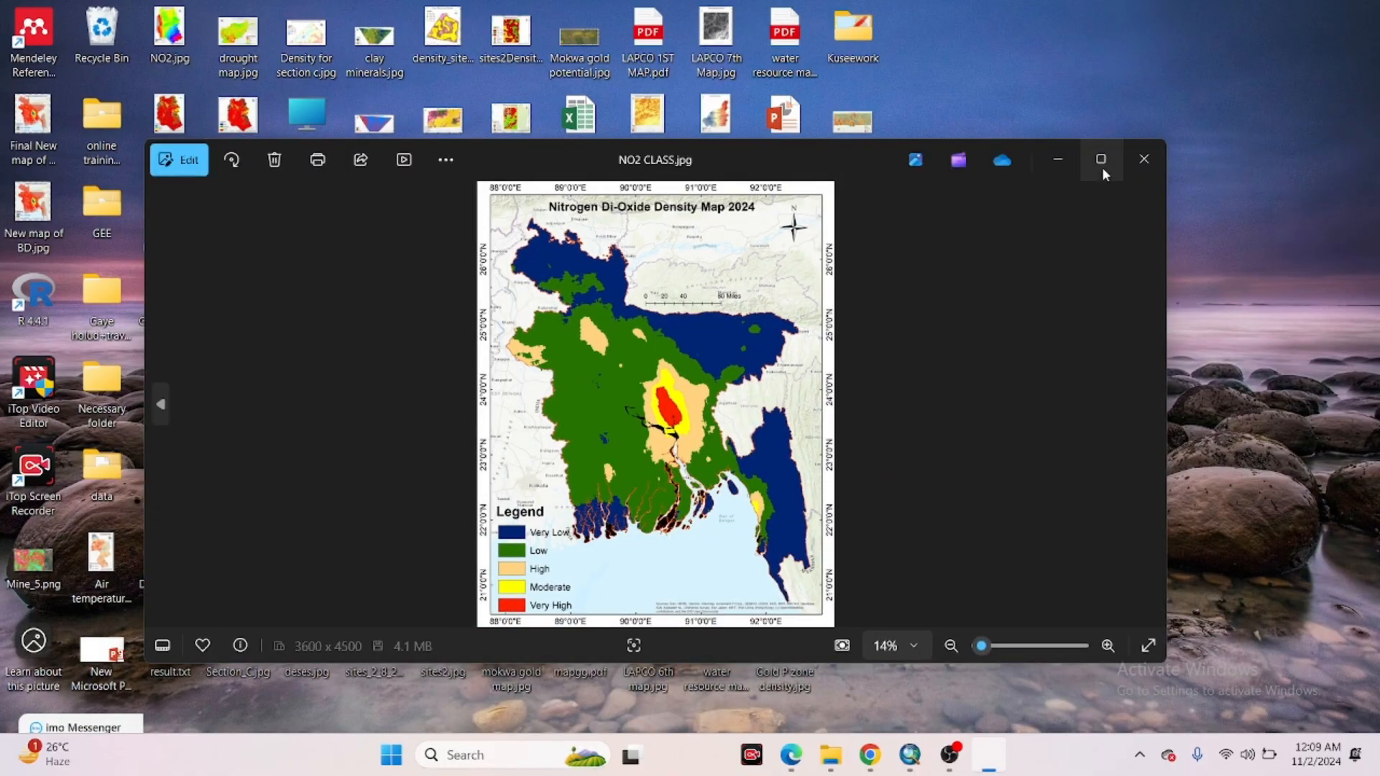
click(1101, 162)
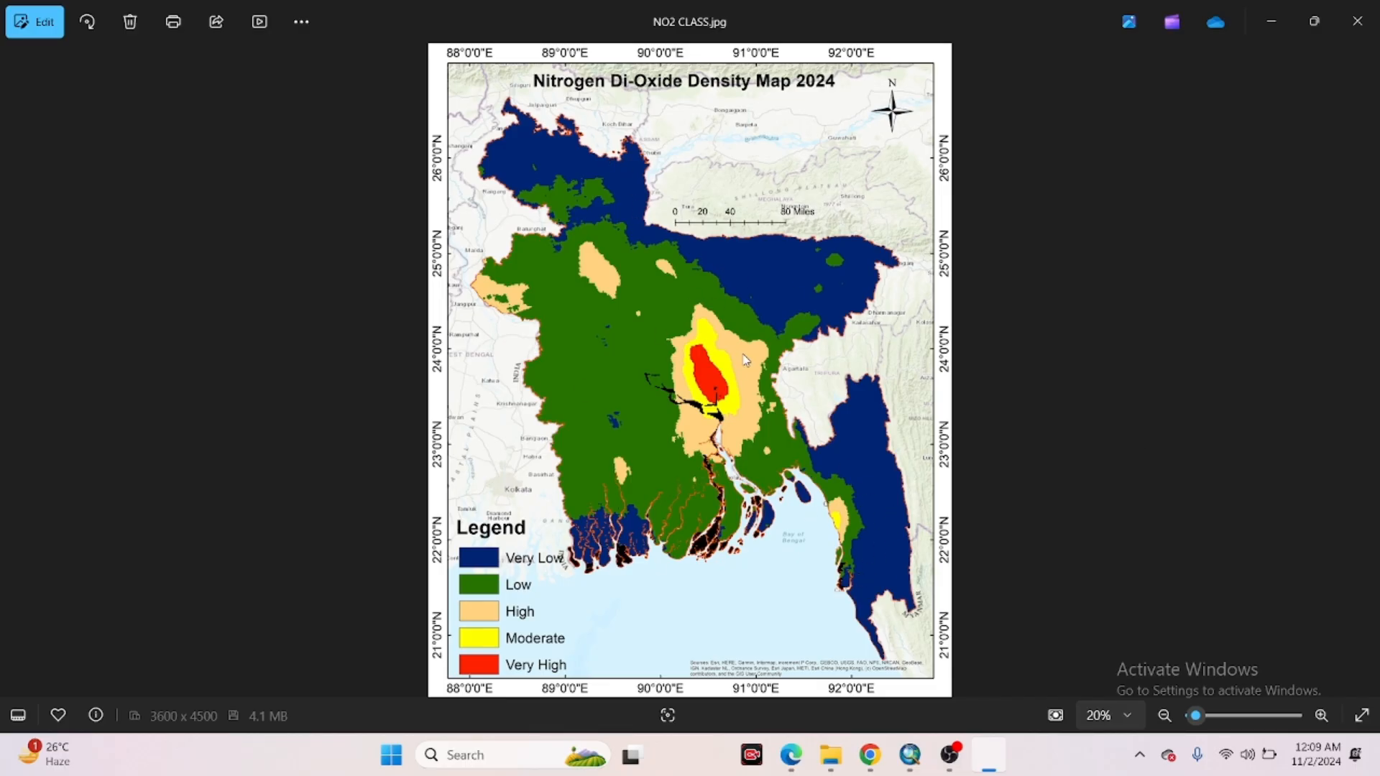
scroll(745, 360, up, 1)
drag(757, 354, 803, 435)
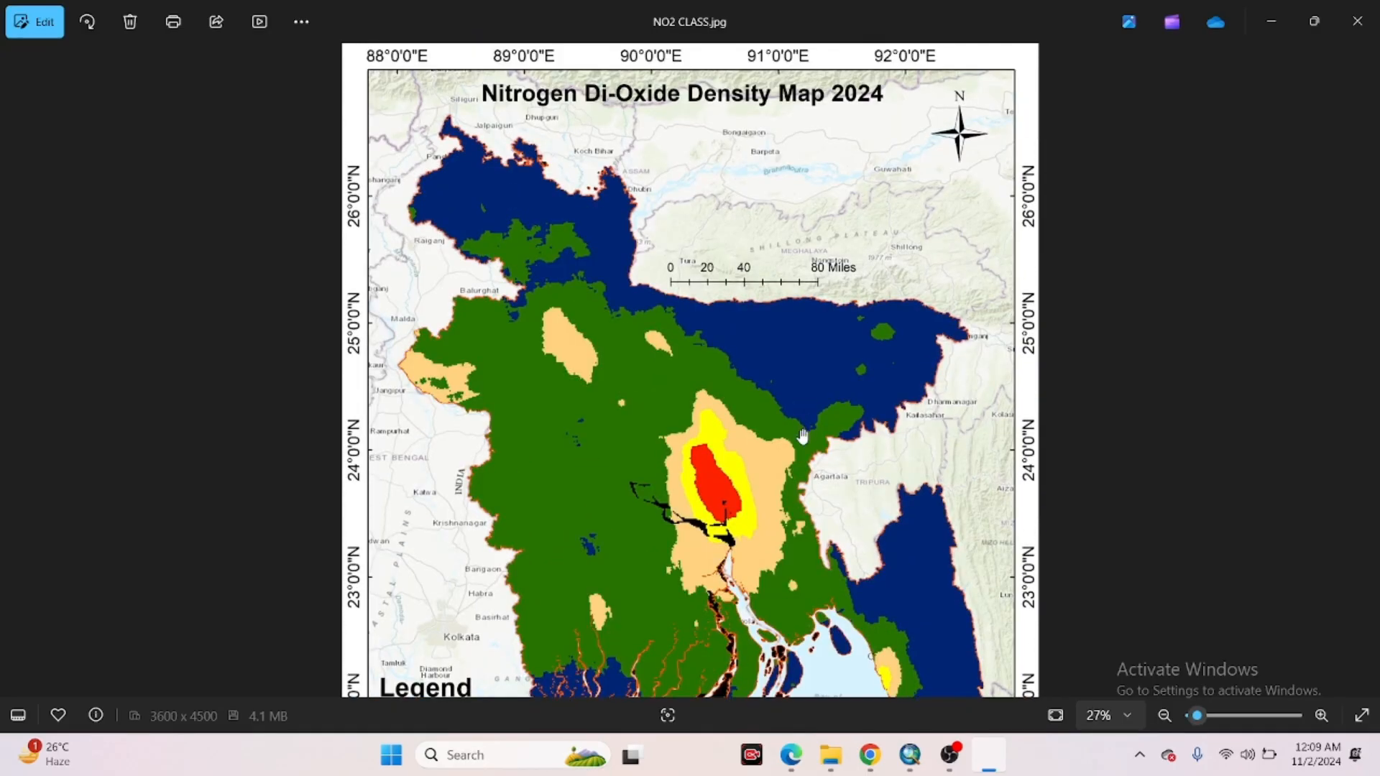
scroll(803, 435, down, 1)
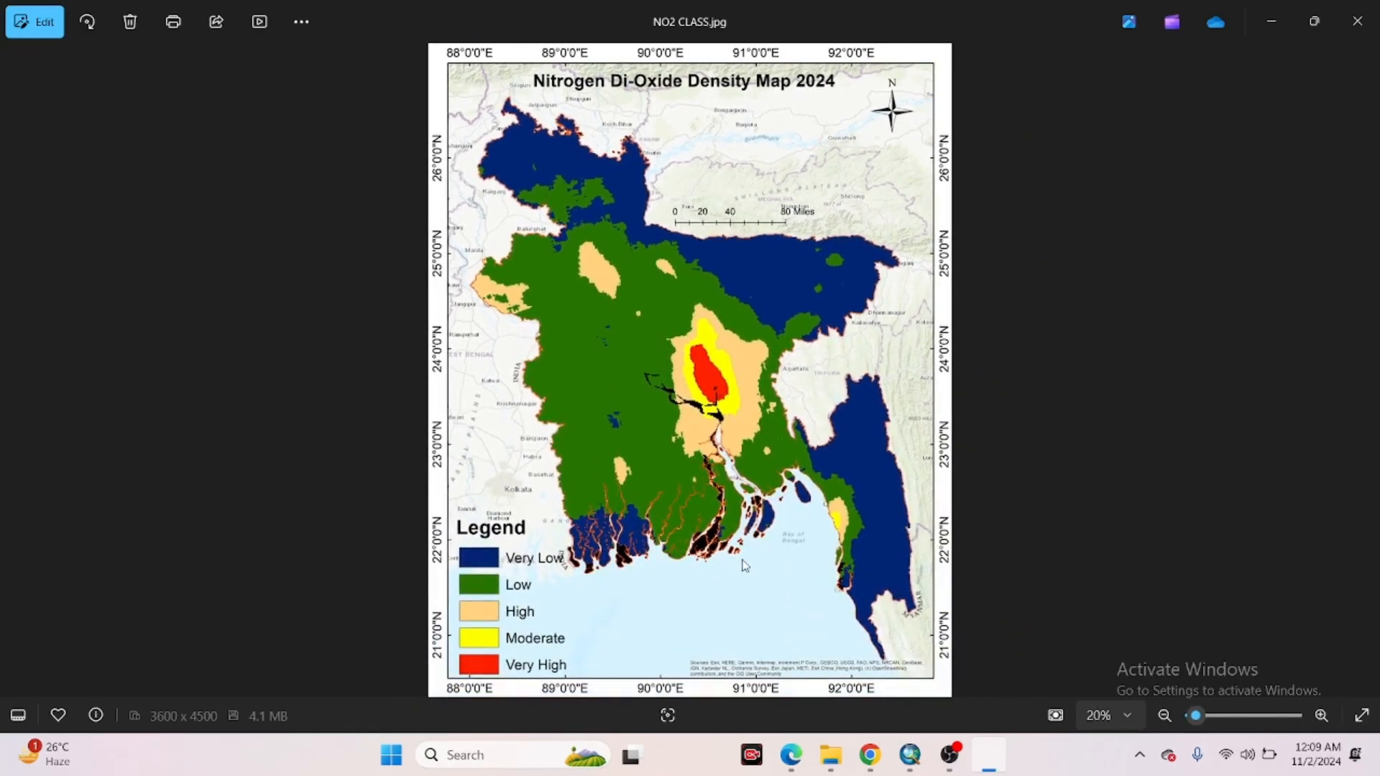
scroll(699, 632, up, 1)
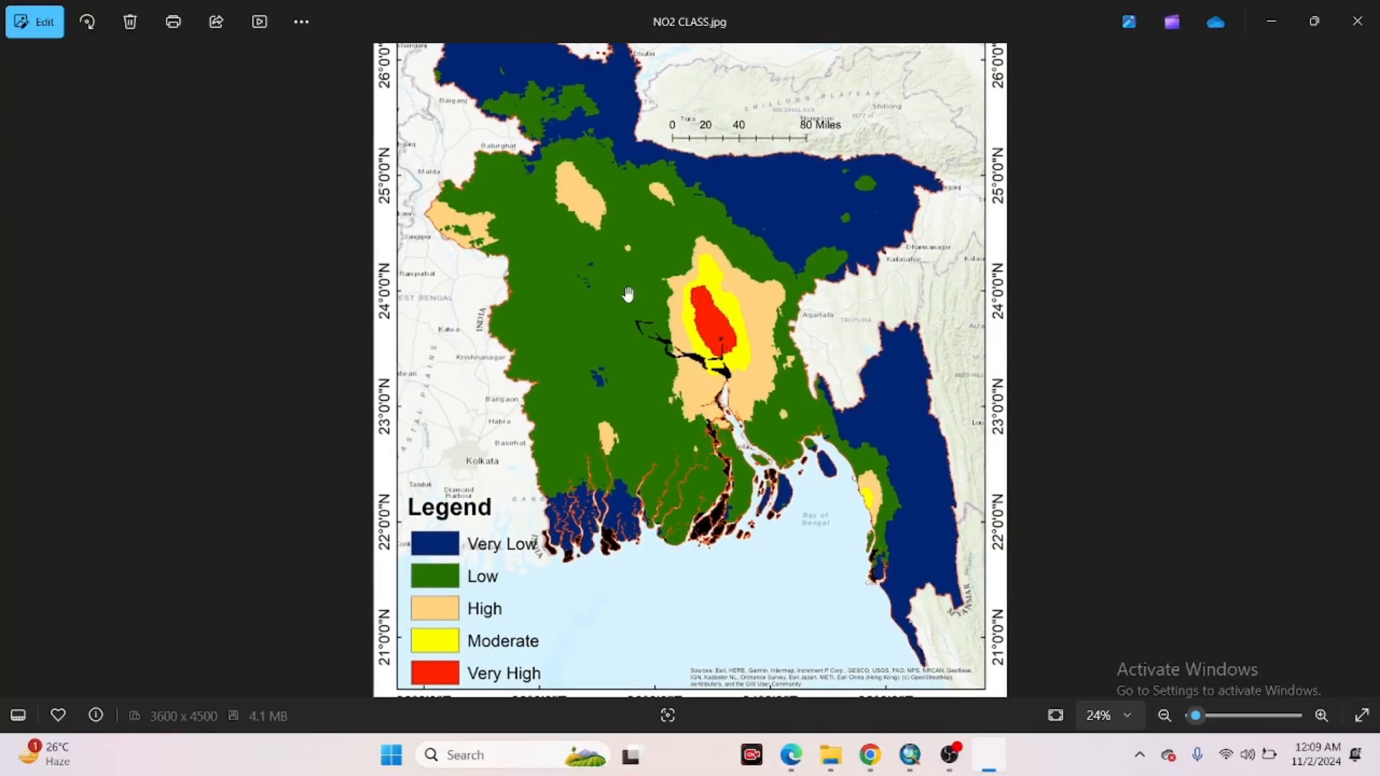
scroll(859, 604, down, 1)
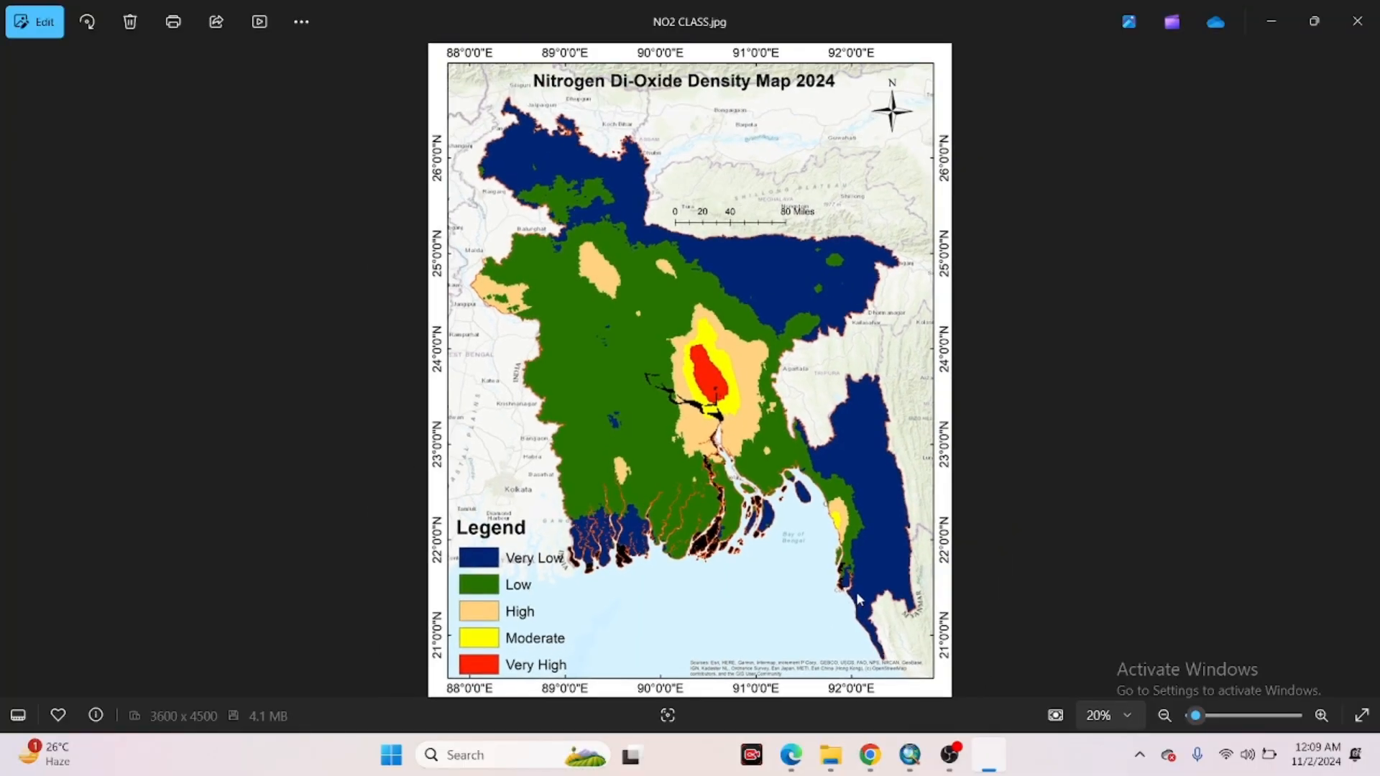
Put the image viewer away, return to ArcMap and select the legend in the layout
click(1274, 20)
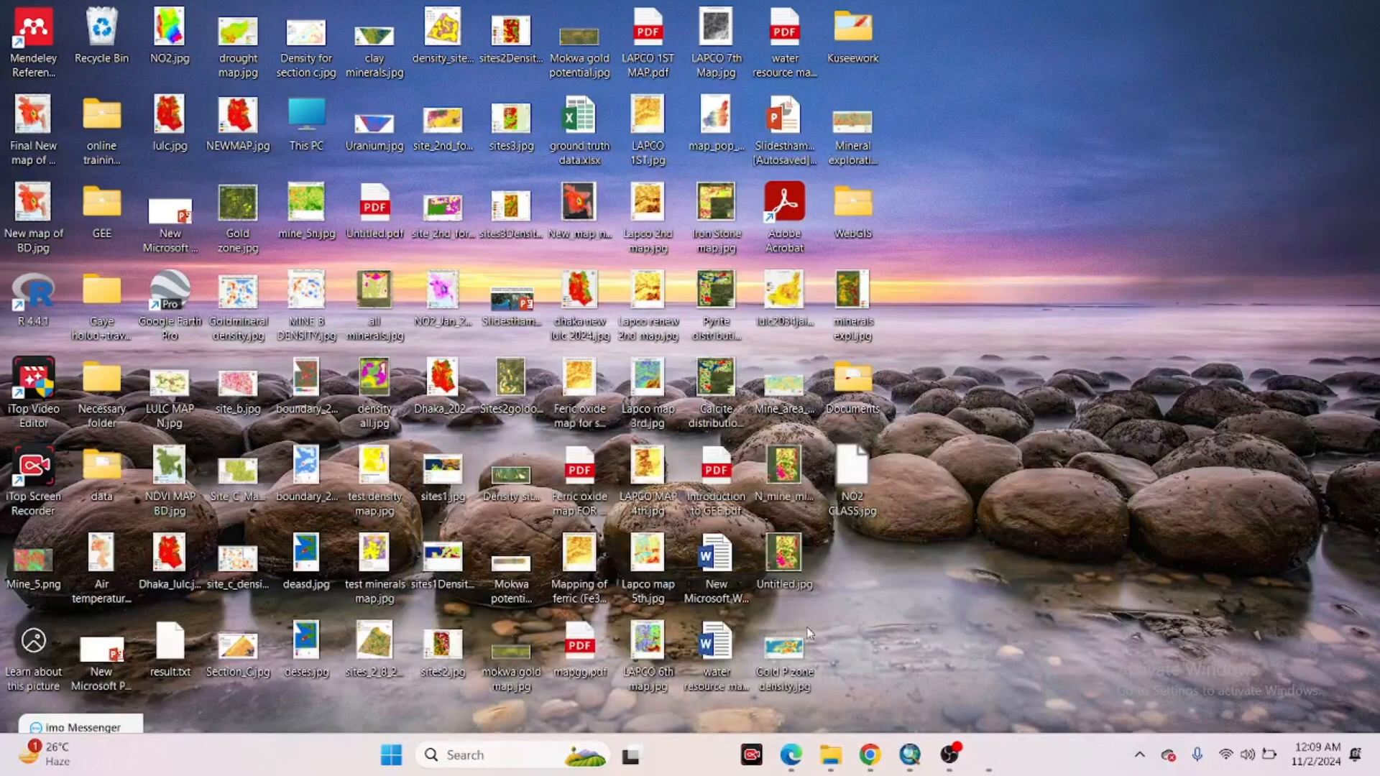
click(903, 667)
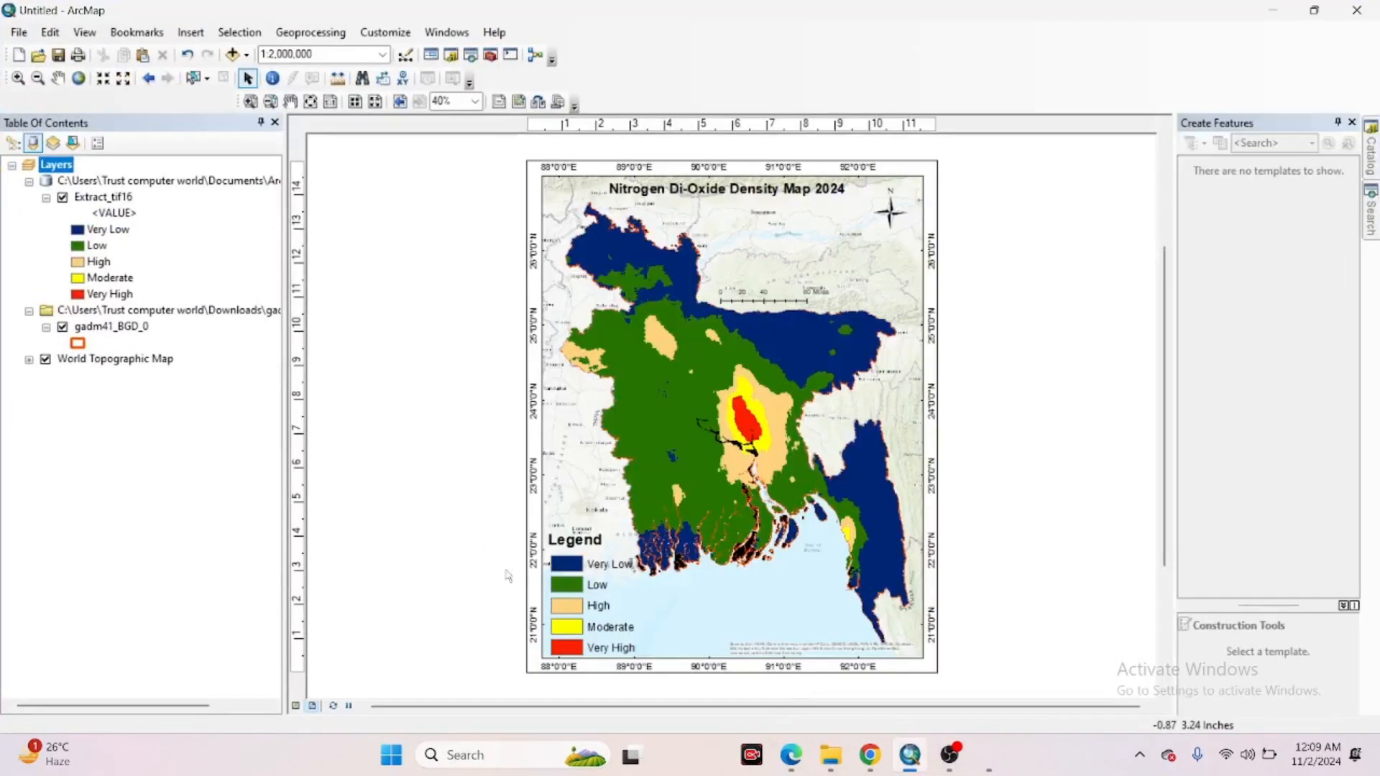
click(590, 577)
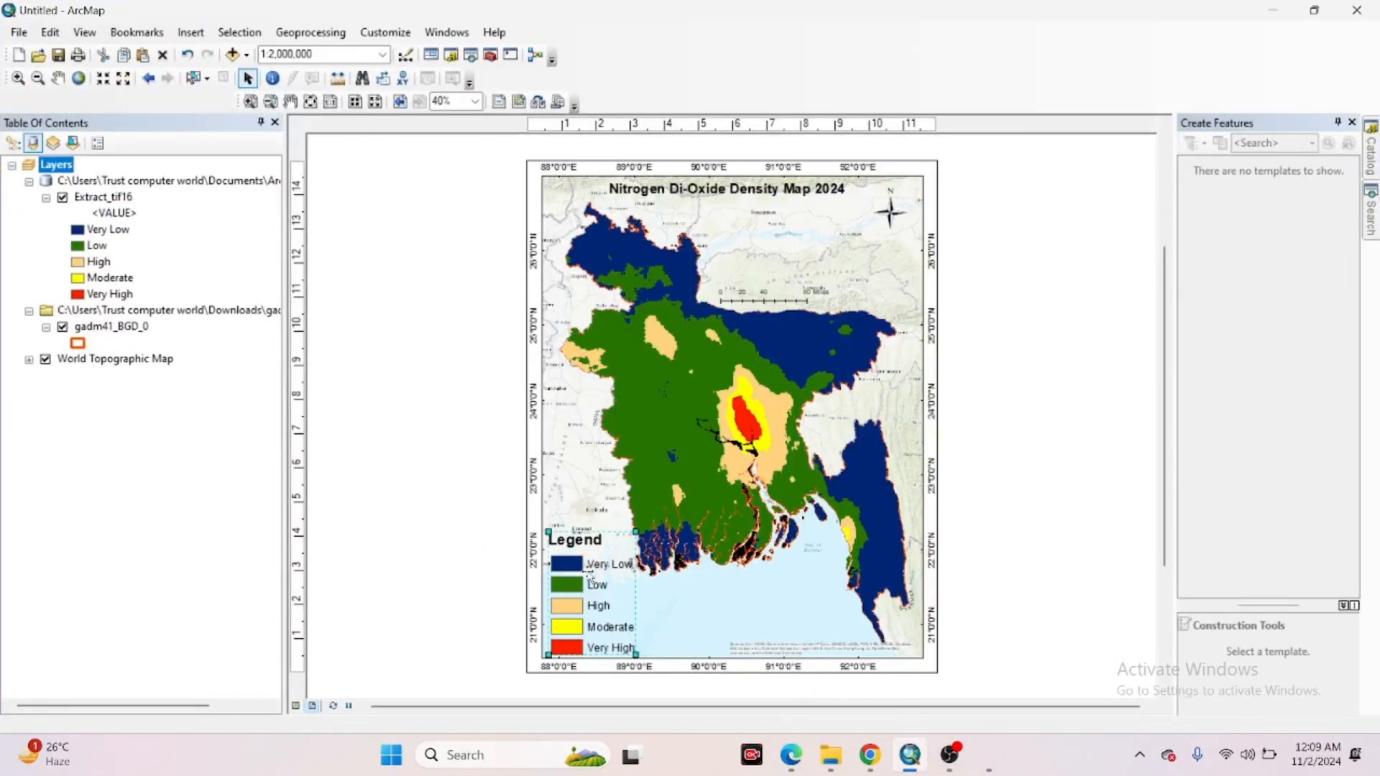